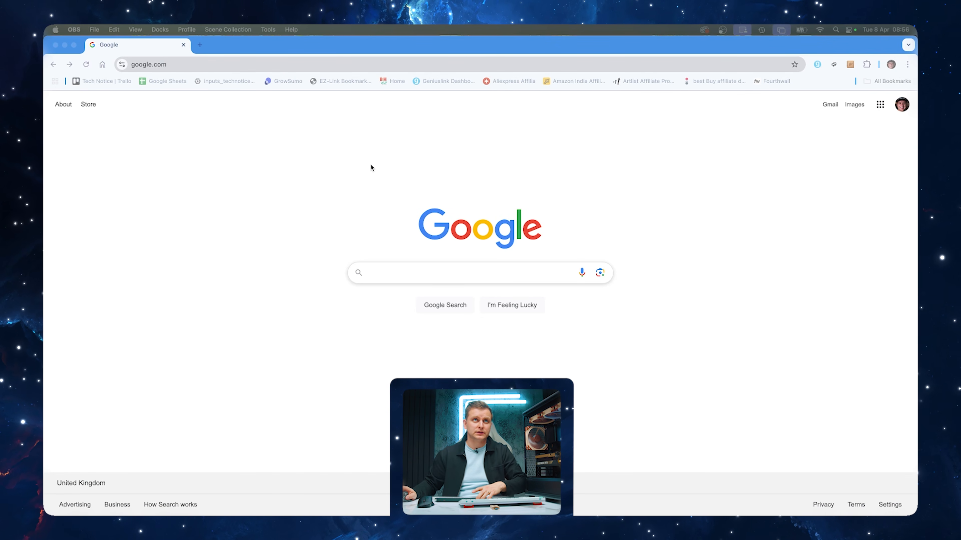
Search the web for "asus proart z890" and open the ASUS product page for the ProArt Z890-CREATOR WIFI motherboard
click(336, 64)
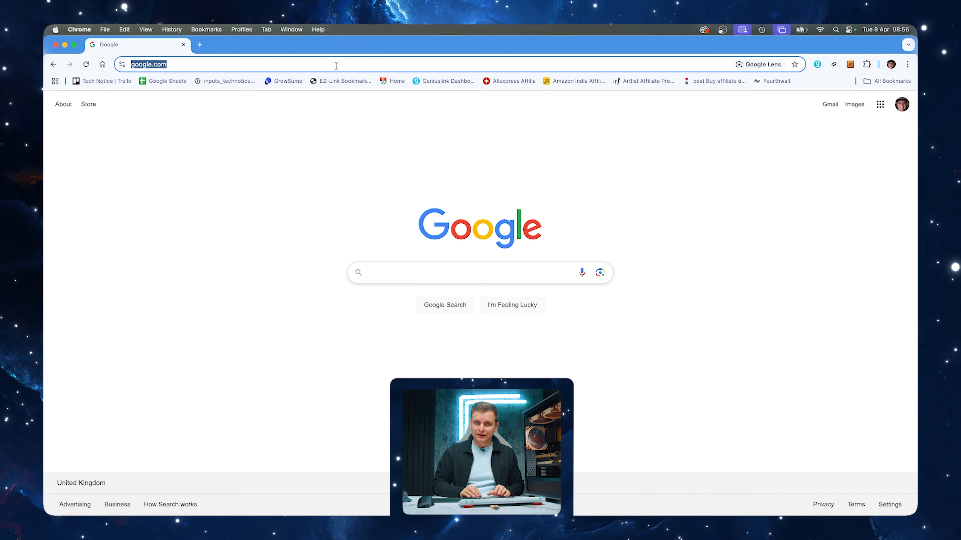
text(asus p)
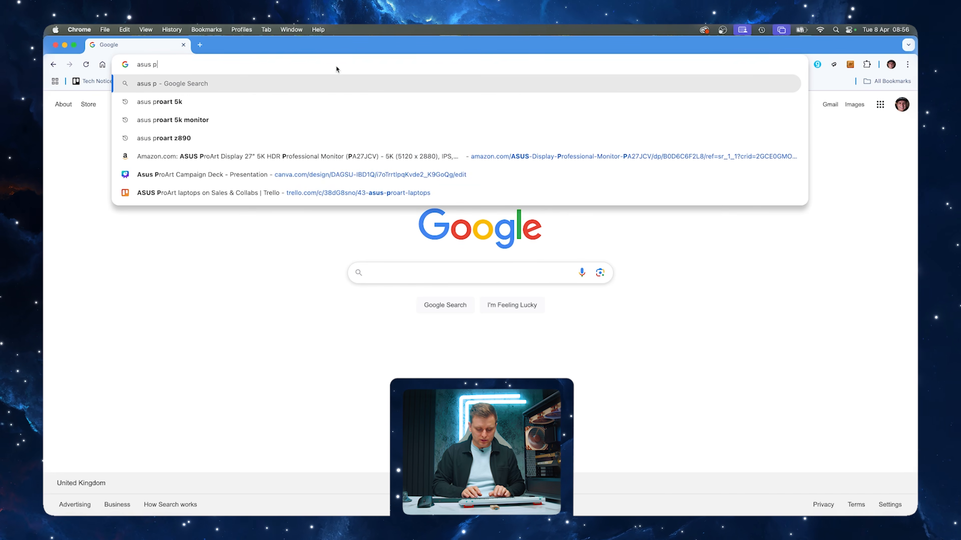
text(roart z890 pr)
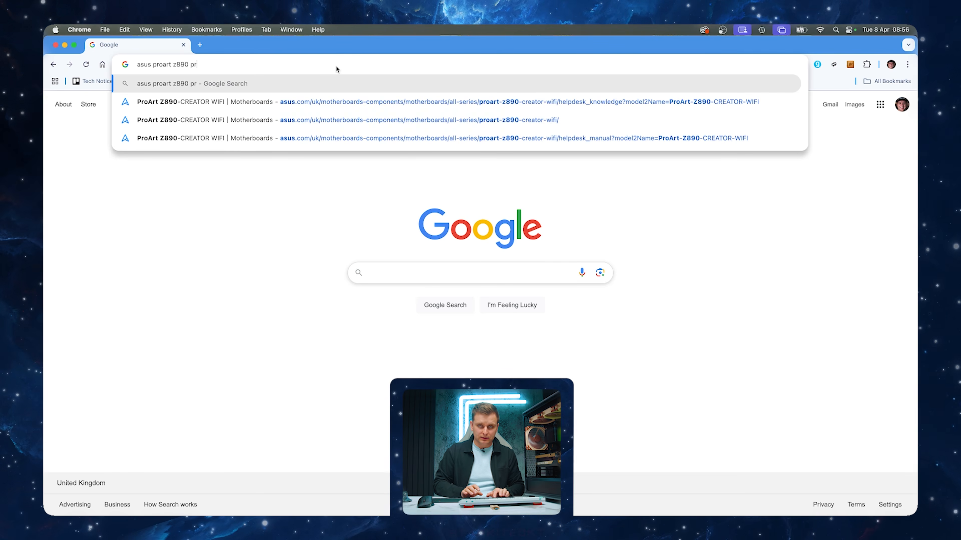
key(Return)
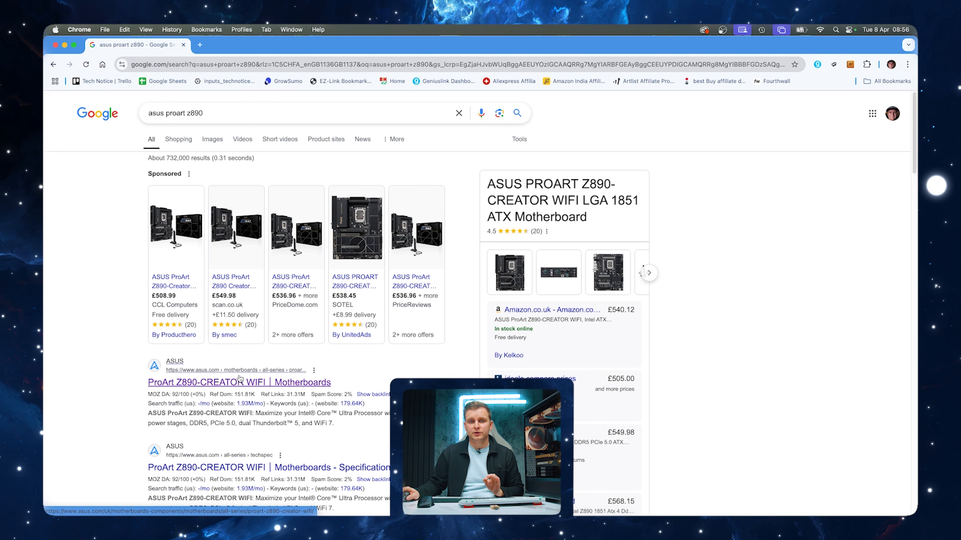
click(239, 382)
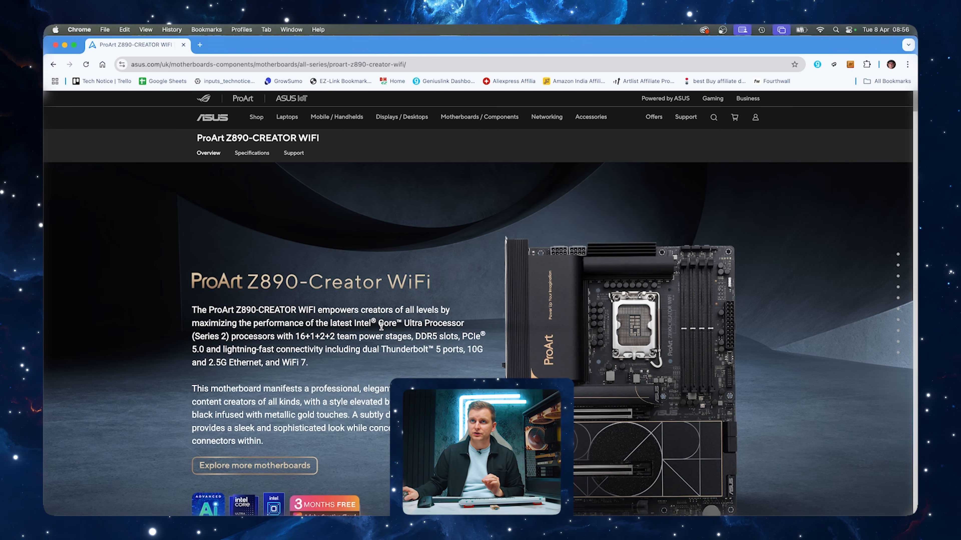
Go to the motherboard's support section and show its BIOS & Firmware downloads under Driver & Tools
scroll(381, 326, down, 1)
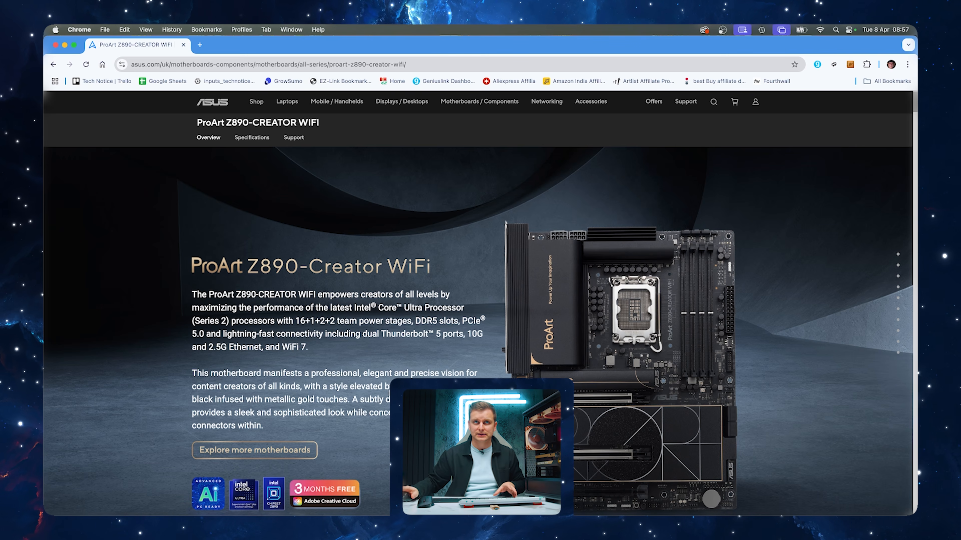
click(294, 138)
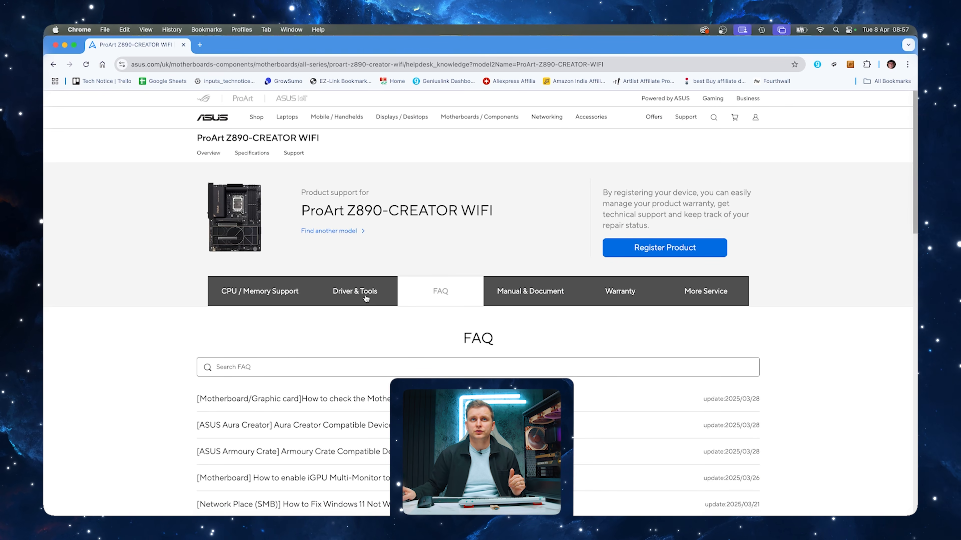
click(365, 291)
scroll(185, 340, down, 2)
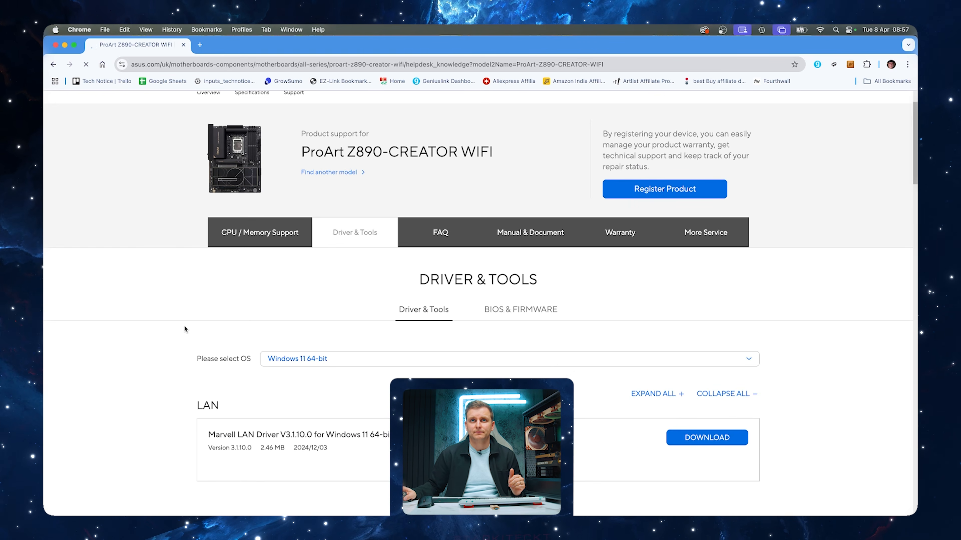
click(496, 305)
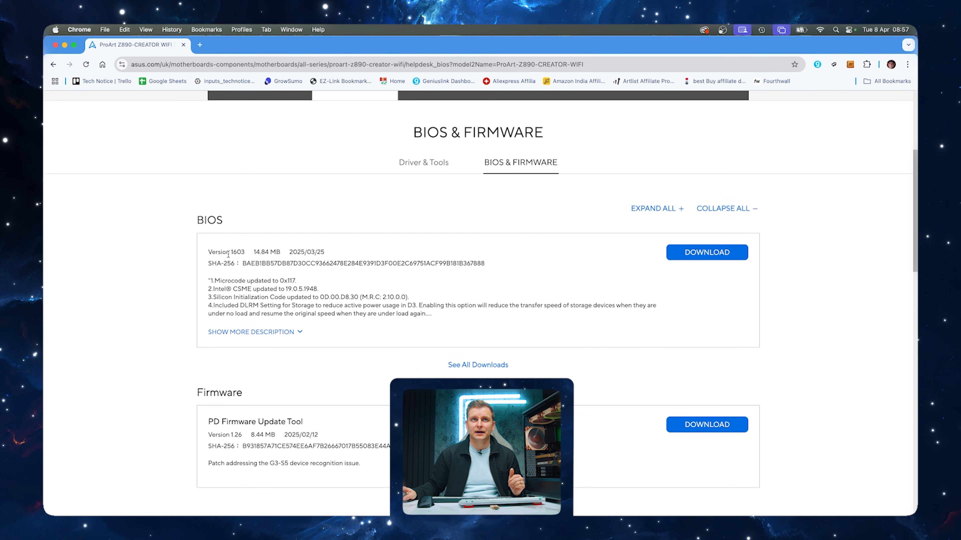
Review the BIOS version 1603 release notes and download that BIOS file
drag(231, 252, 246, 256)
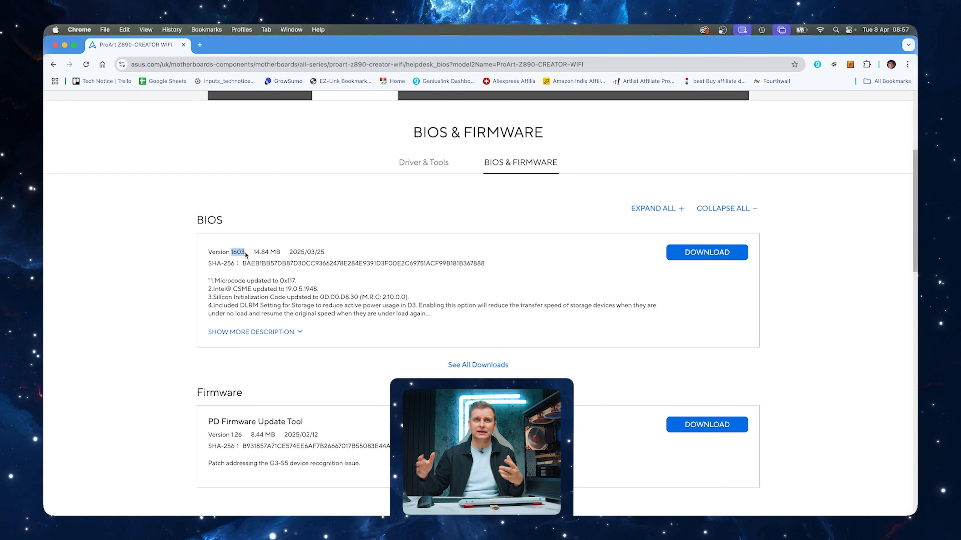
click(233, 282)
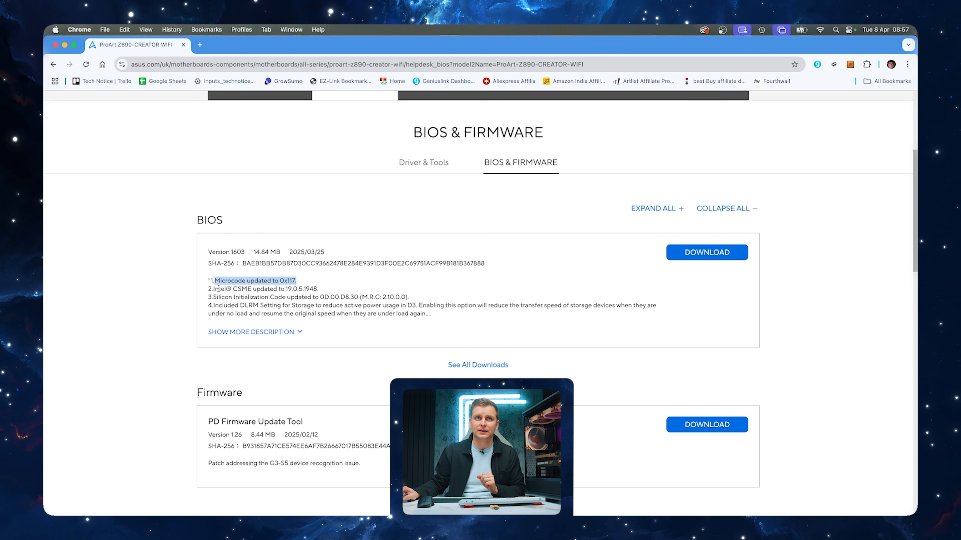
drag(218, 288, 319, 290)
click(277, 305)
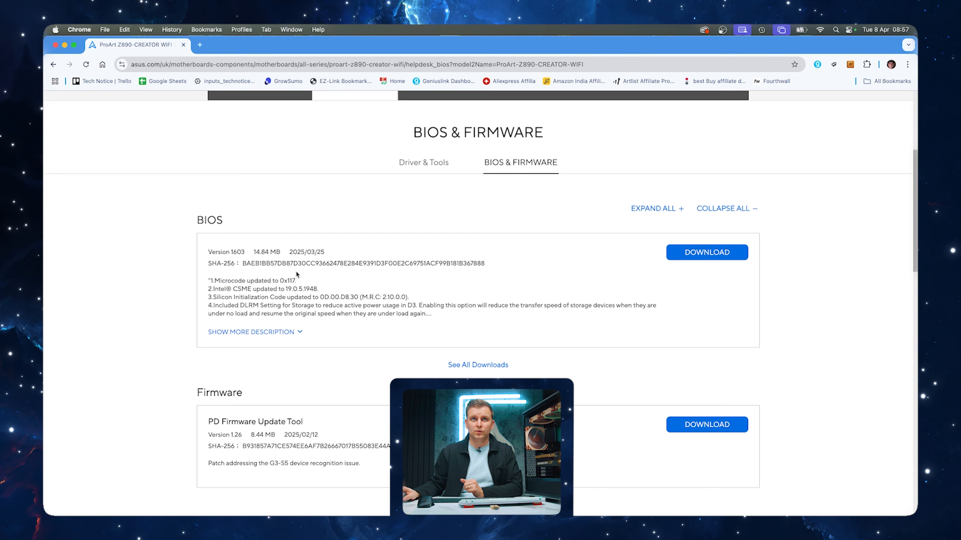
click(712, 254)
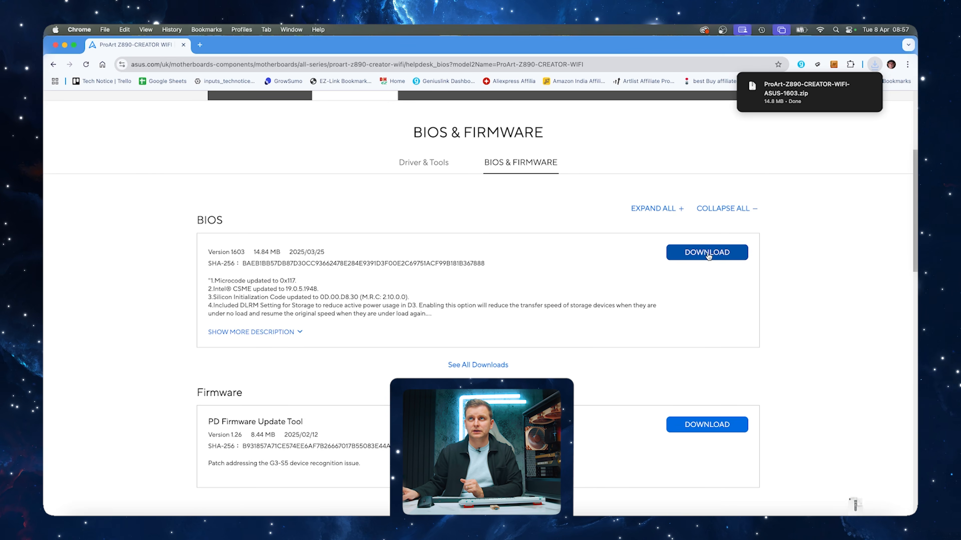
In Finder, delete all existing files from the NO NAME drive and copy the downloaded ProArt-Z890-CREATOR-WIFI-ASUS-1603.zip onto it
click(850, 86)
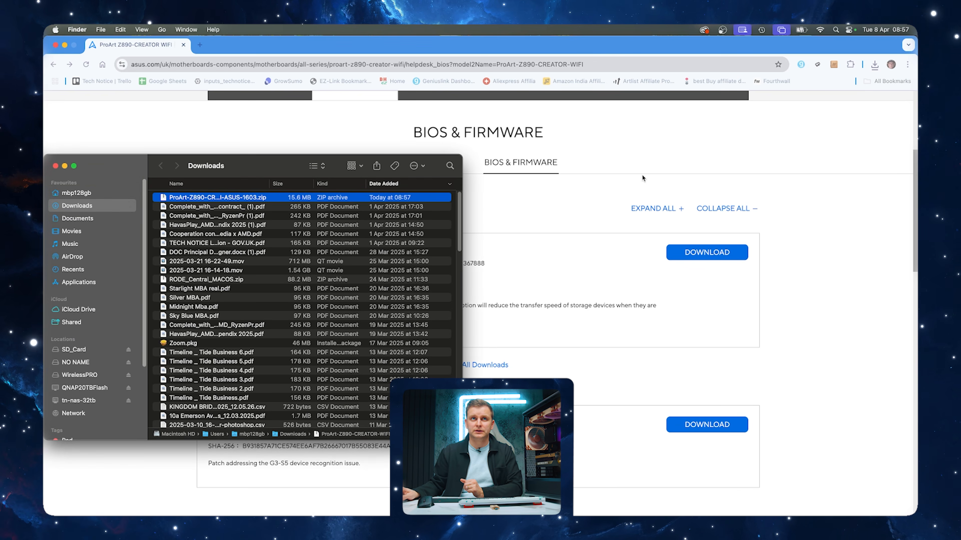
click(81, 362)
drag(229, 273, 180, 199)
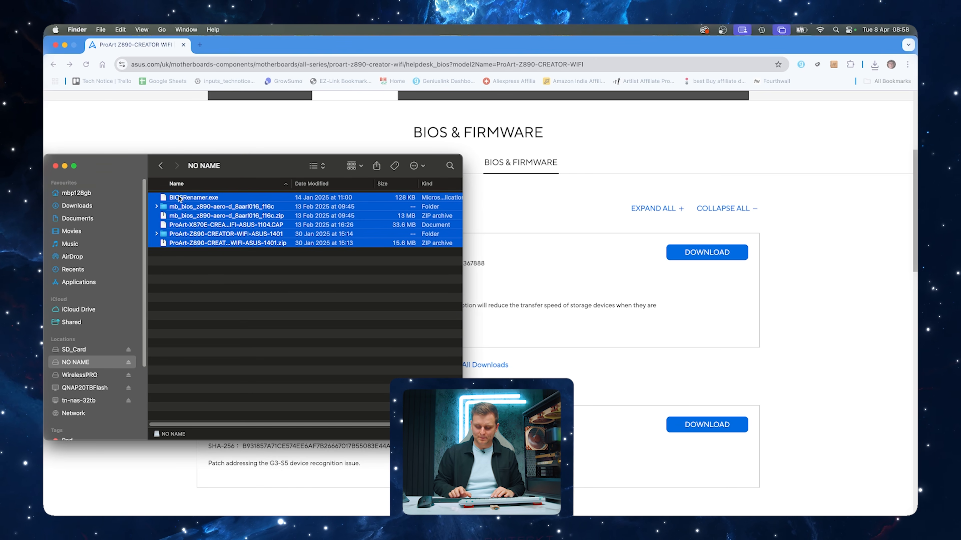
key(super+BackSpace)
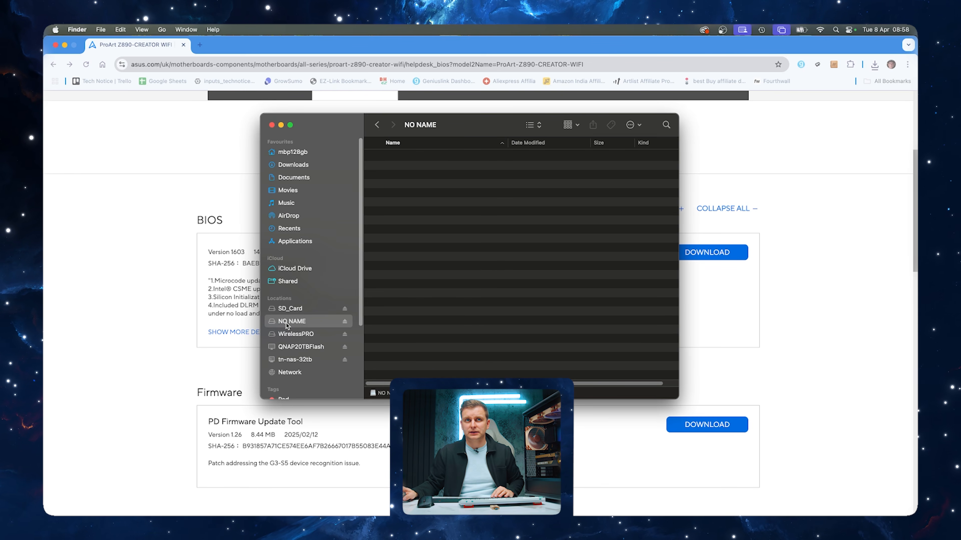
key(super+v)
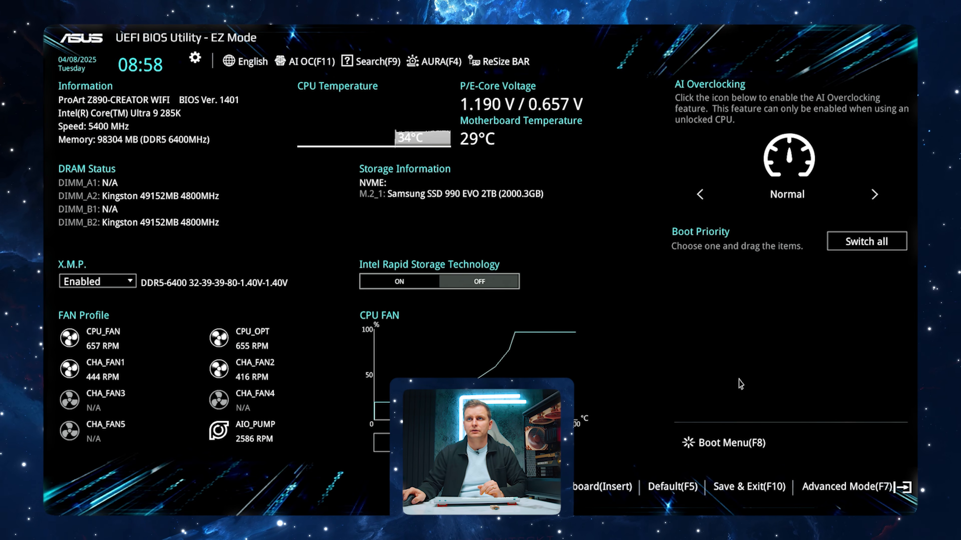
In the ASUS UEFI BIOS Utility, enter Advanced Mode and launch the ASUS EZ Flash tool
click(876, 489)
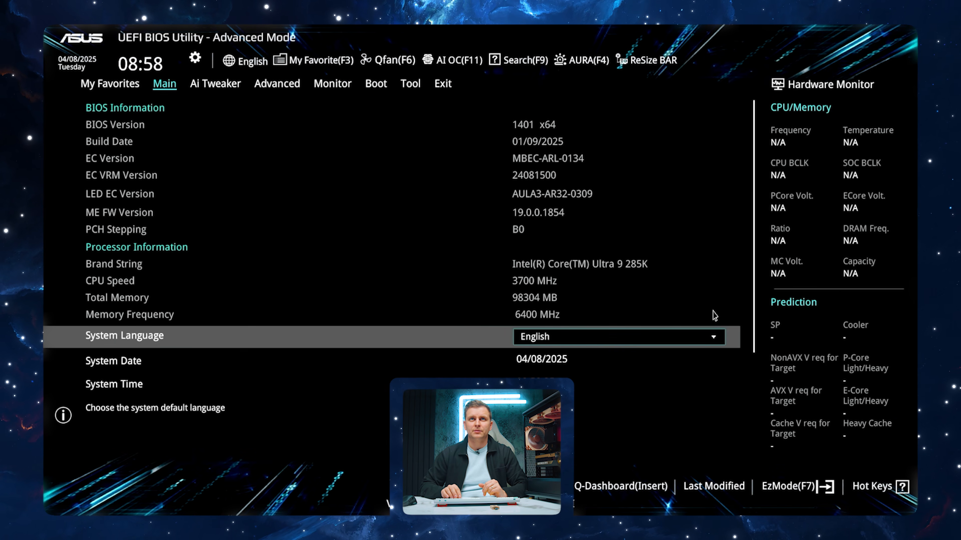
key(Right)
key(Right)
key(Right)
key(Right)
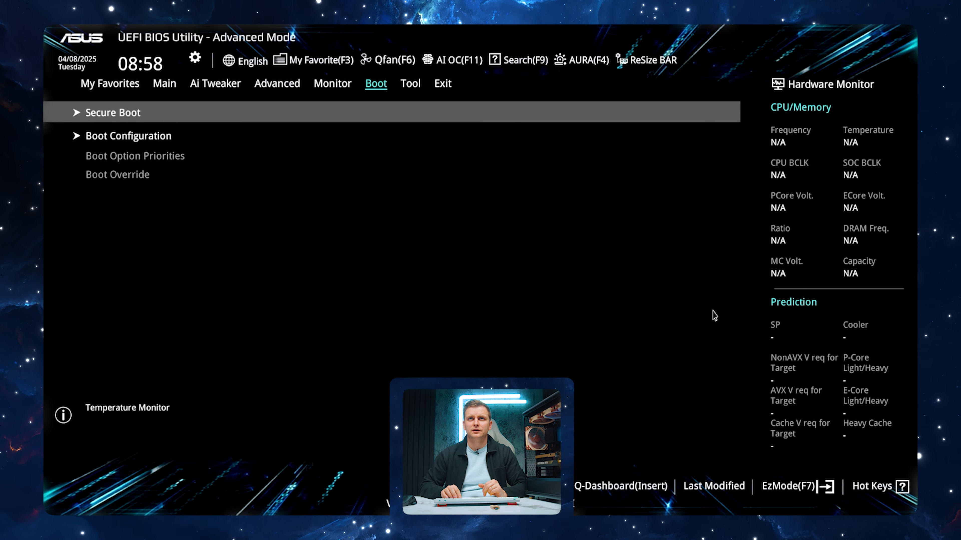
key(Right)
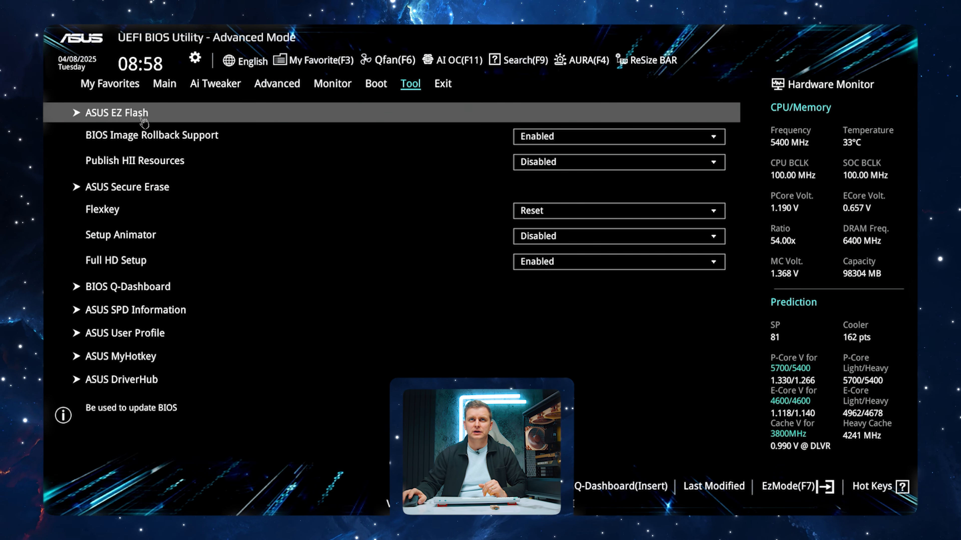
click(144, 114)
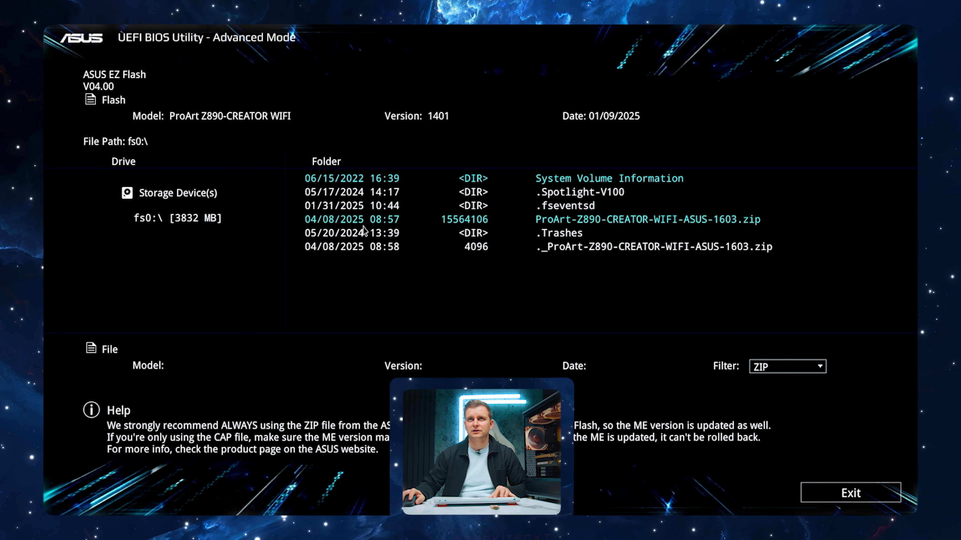
Flash the BIOS from ProArt-Z890-CREATOR-WIFI-ASUS-1603.zip, accepting the BitLocker notice, the file read and the update to version 1603
click(473, 224)
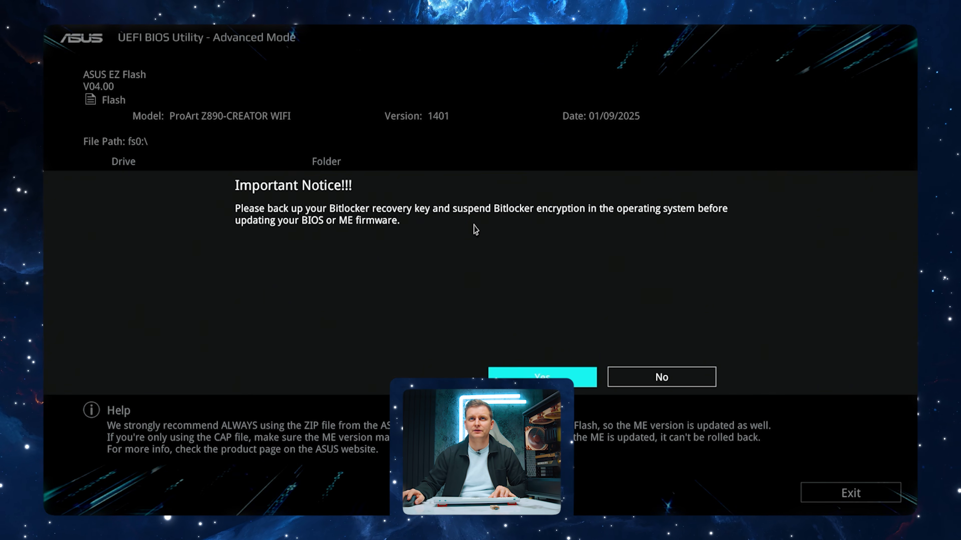
key(Escape)
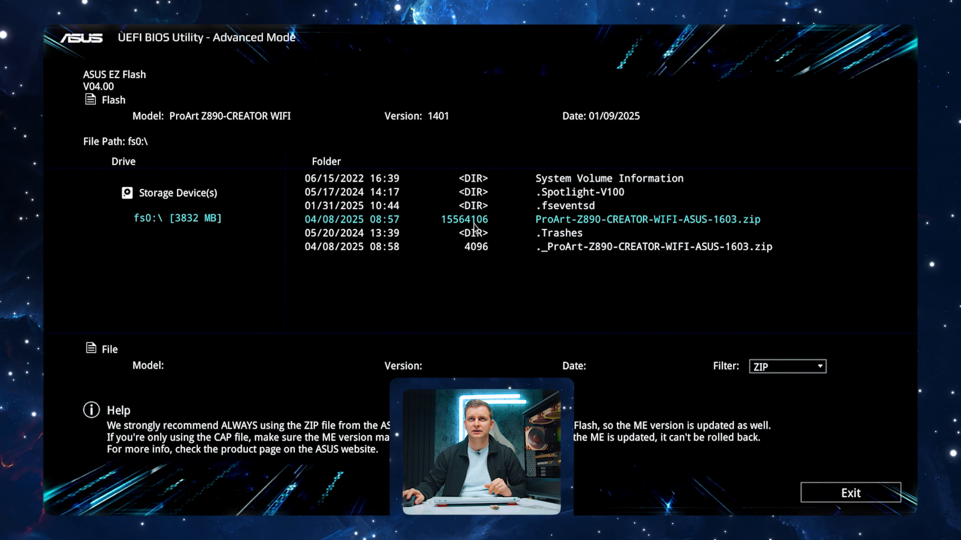
click(462, 222)
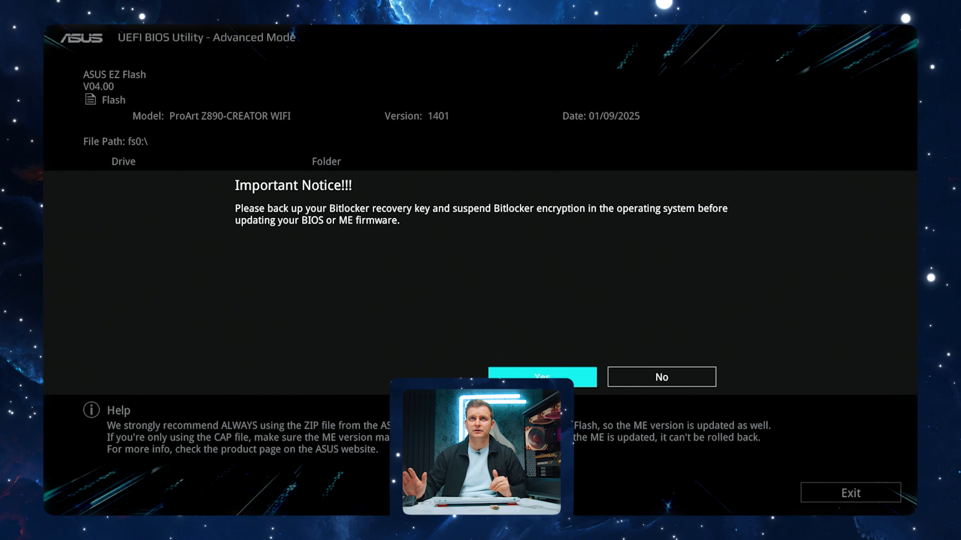
key(Return)
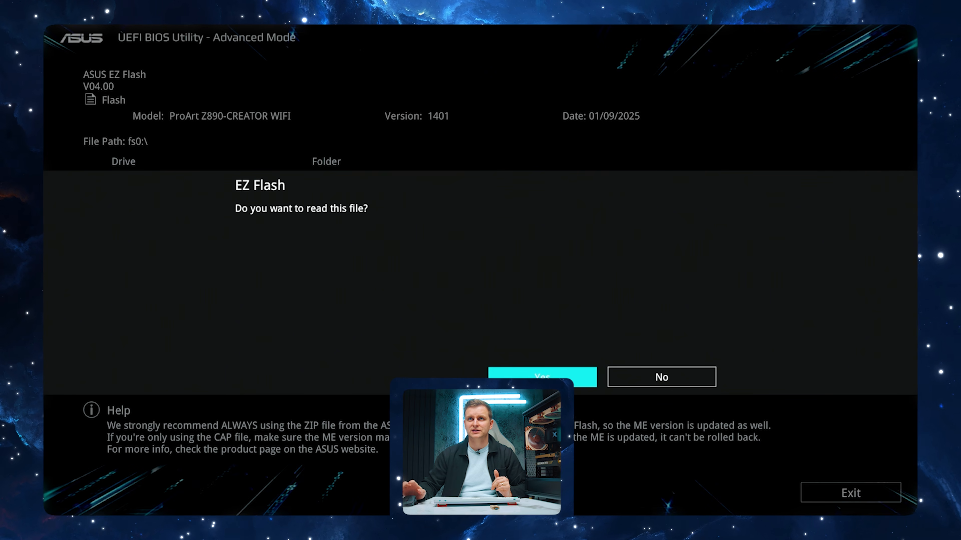
key(Return)
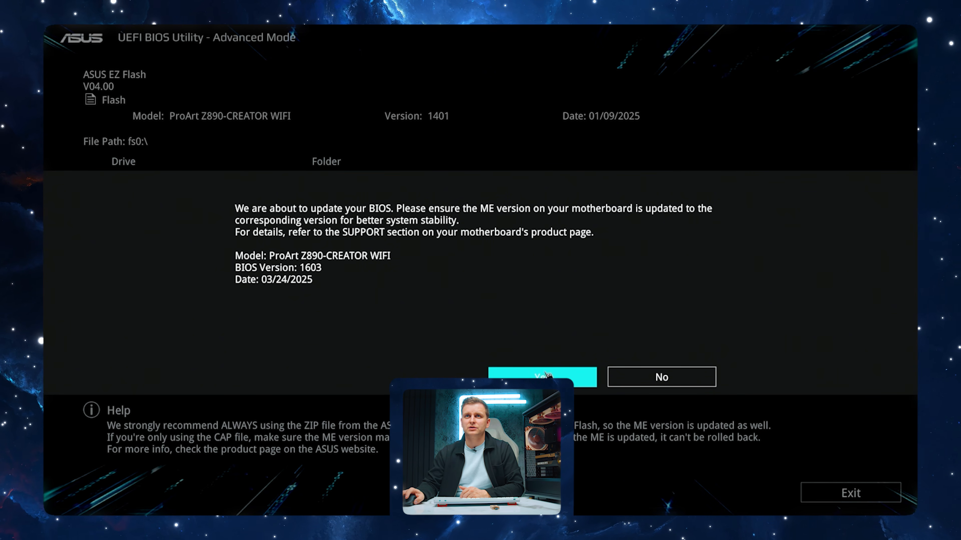
key(Return)
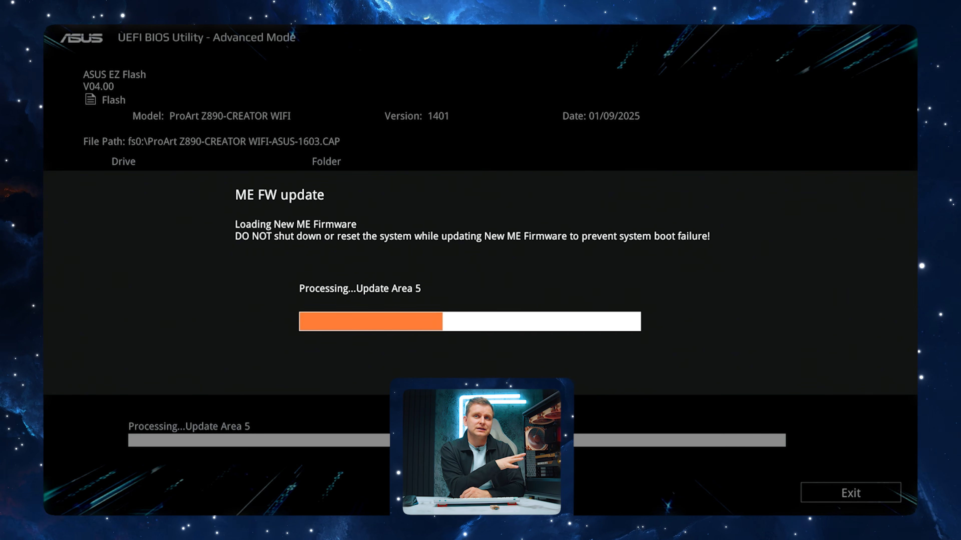
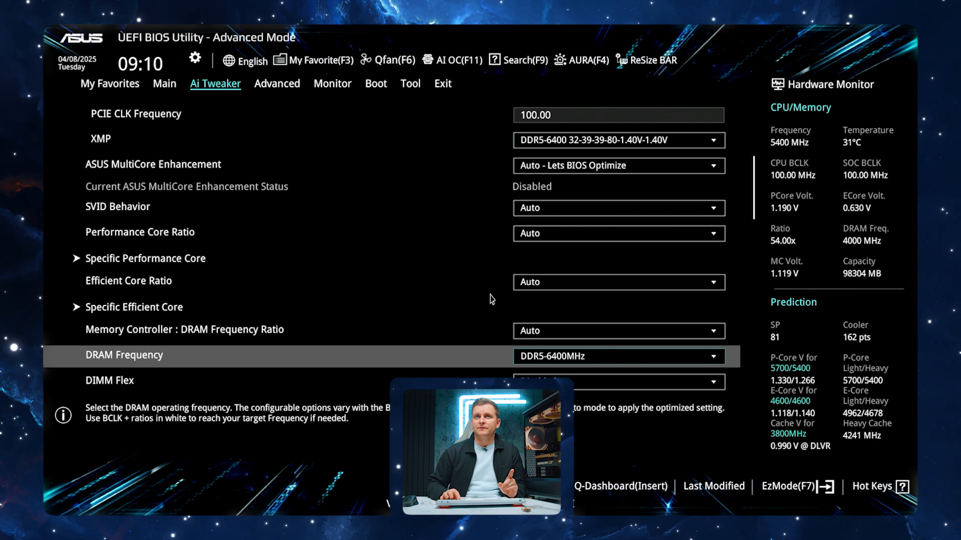
Examine the DRAM Frequency options around DDR5-6400MHz in Ai Tweaker without applying another frequency
key(Return)
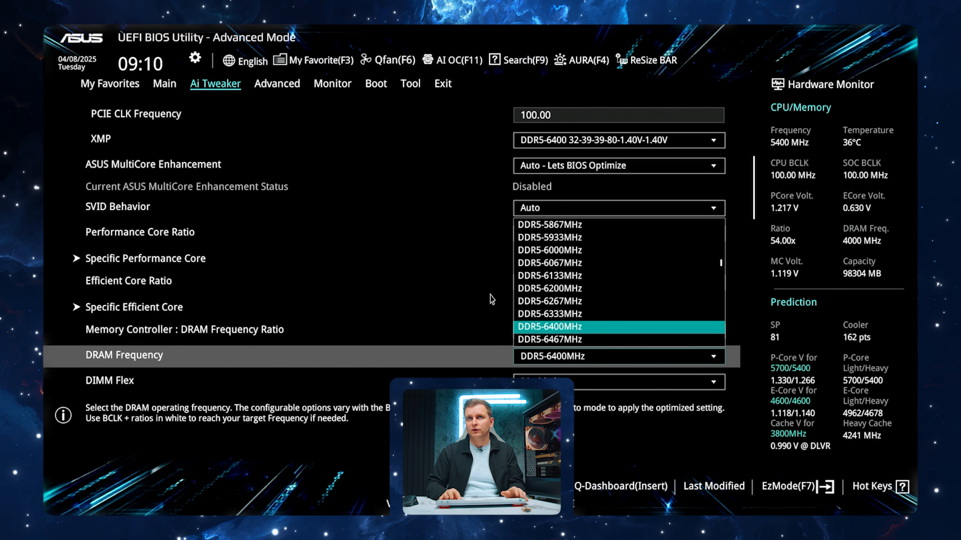
key(Up)
key(Up)
key(Up)
key(Up)
key(Up)
key(Escape)
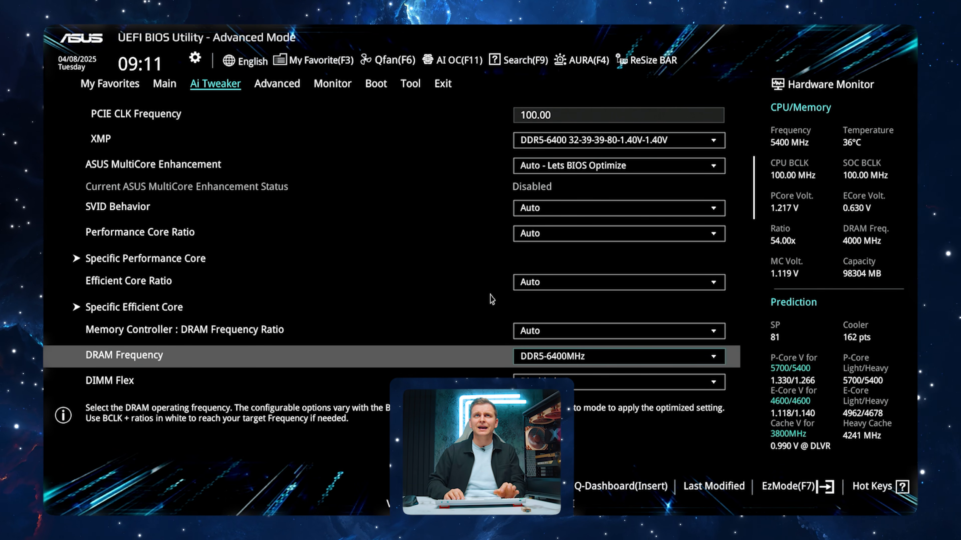
In EZ Mode, set the CPU_FAN profile to Manual in Q-Fan Control, and save the BIOS configuration with a reset
key(Left)
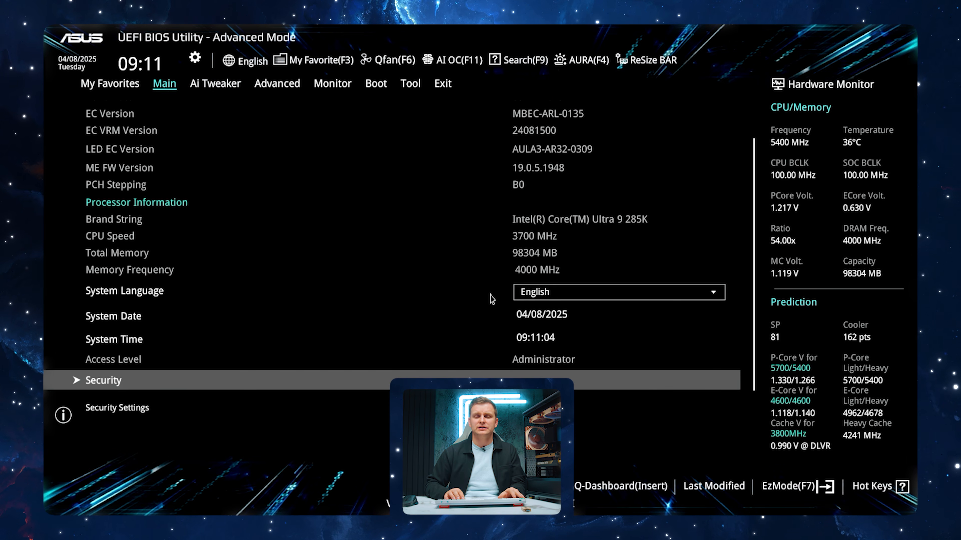
key(F7)
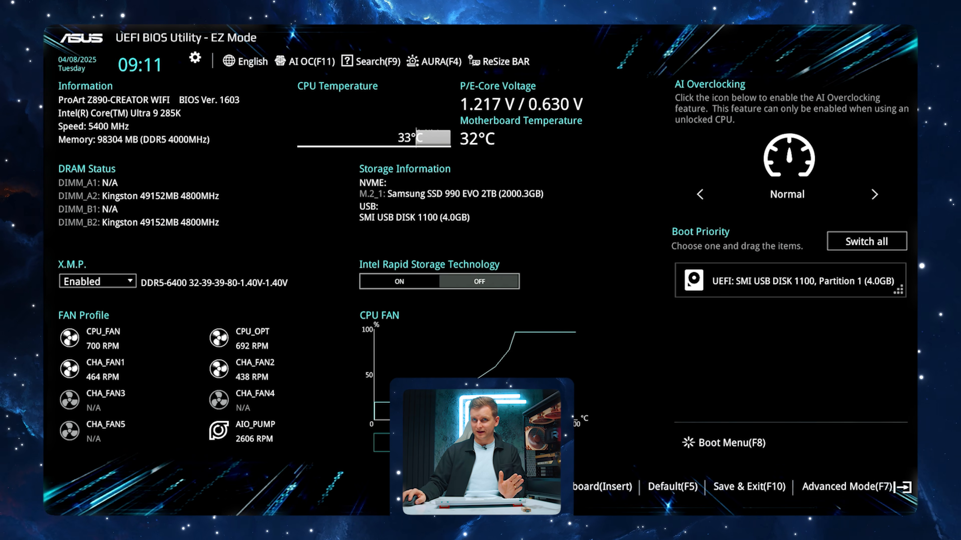
key(F6)
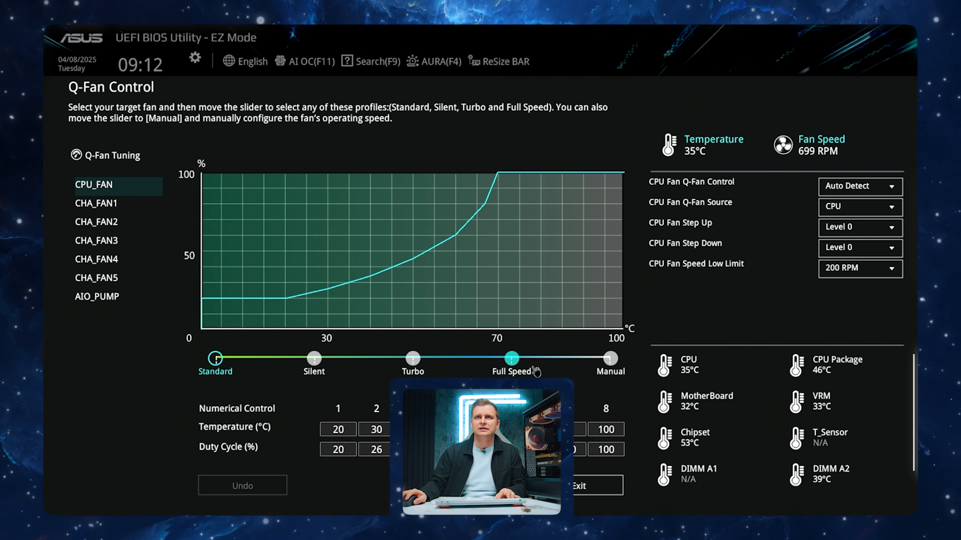
click(594, 364)
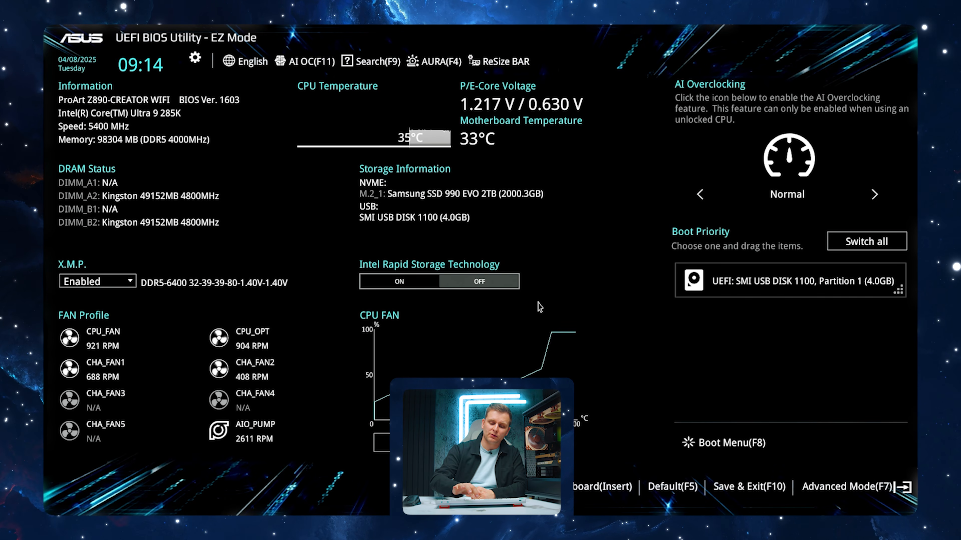
key(F10)
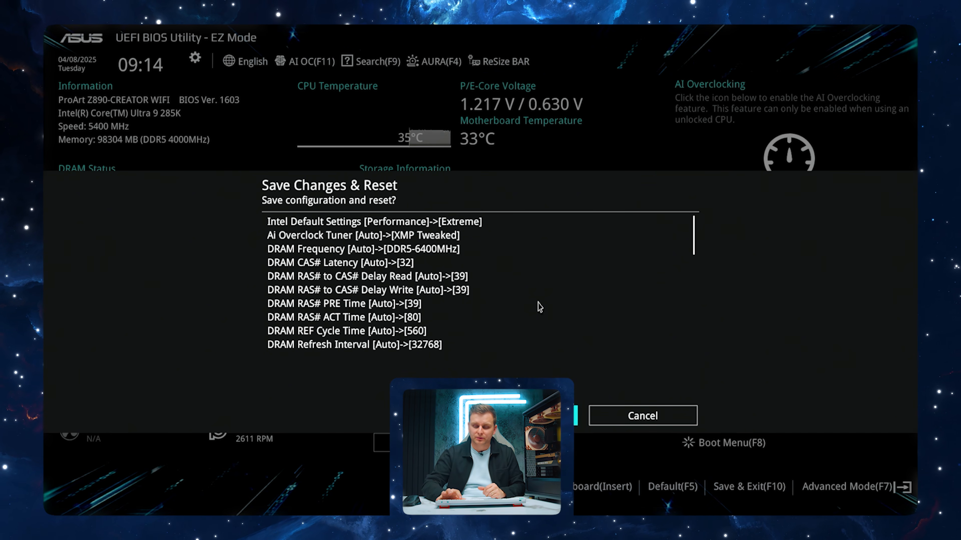
key(Return)
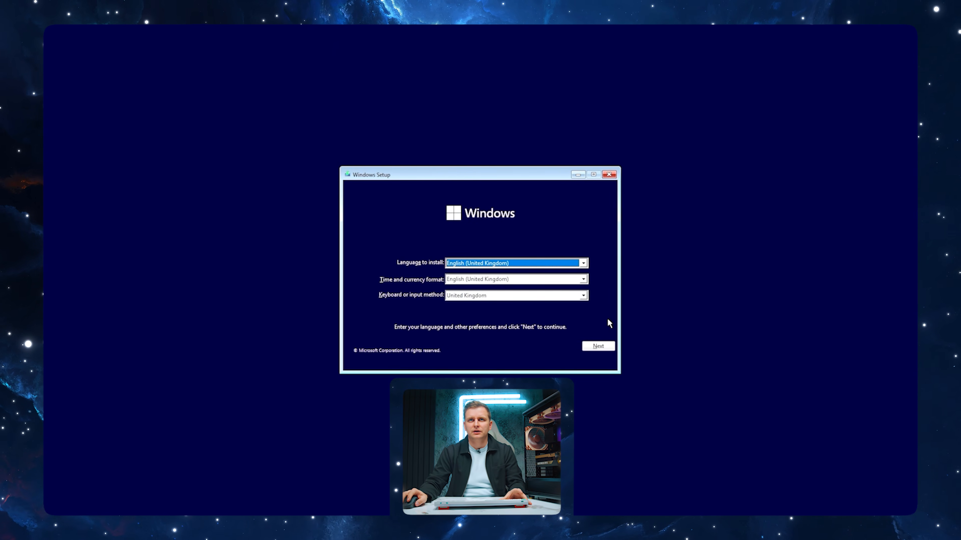
Start the Windows installation in English (United Kingdom) without a product key, selecting the Windows 11 Pro edition
click(601, 343)
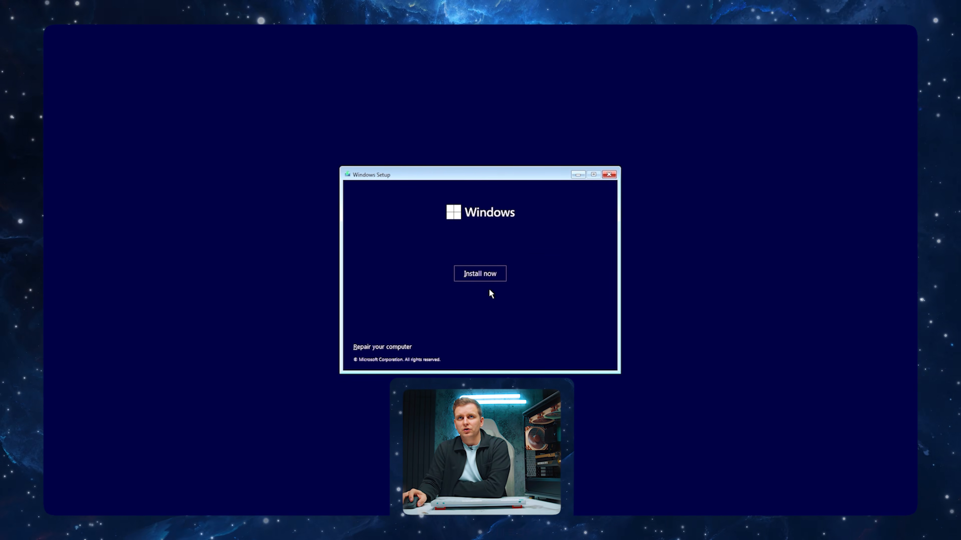
click(487, 273)
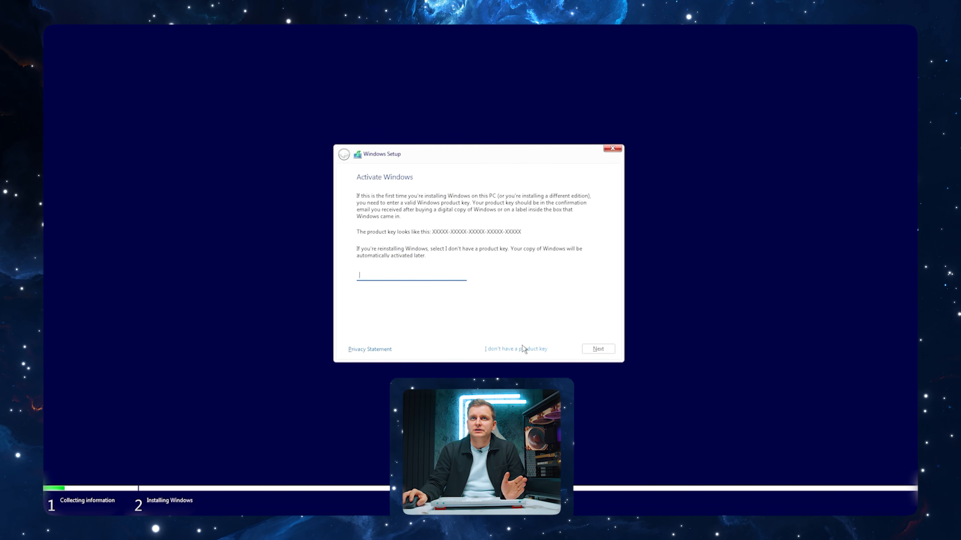
click(523, 349)
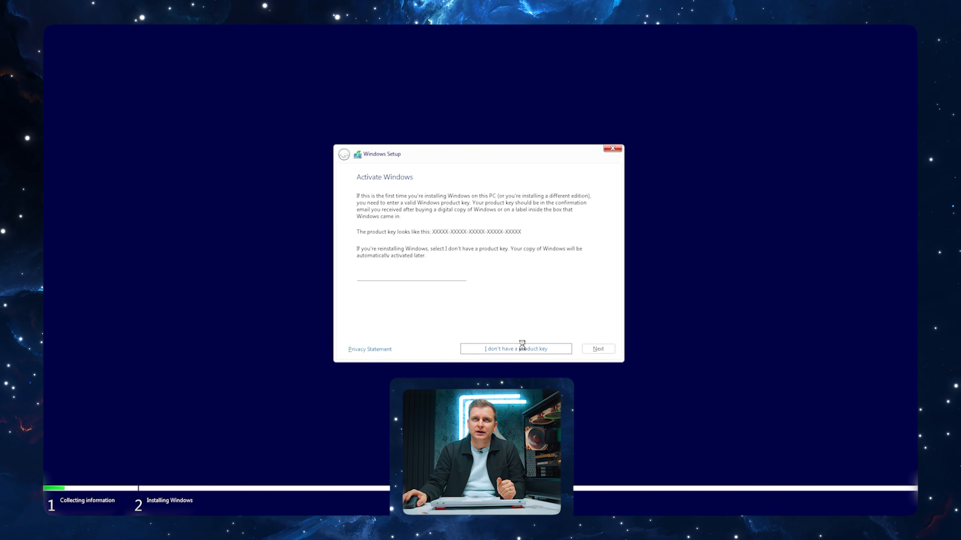
click(395, 253)
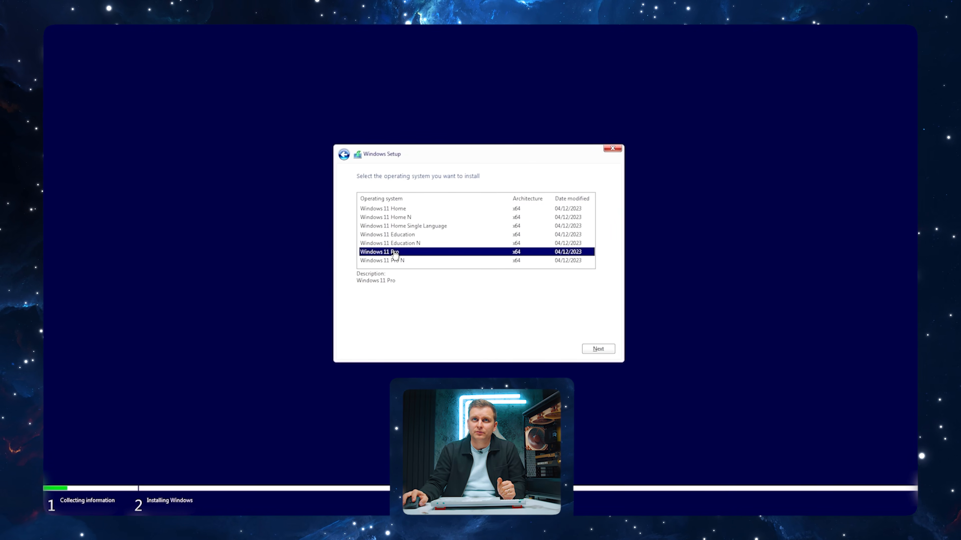
click(597, 347)
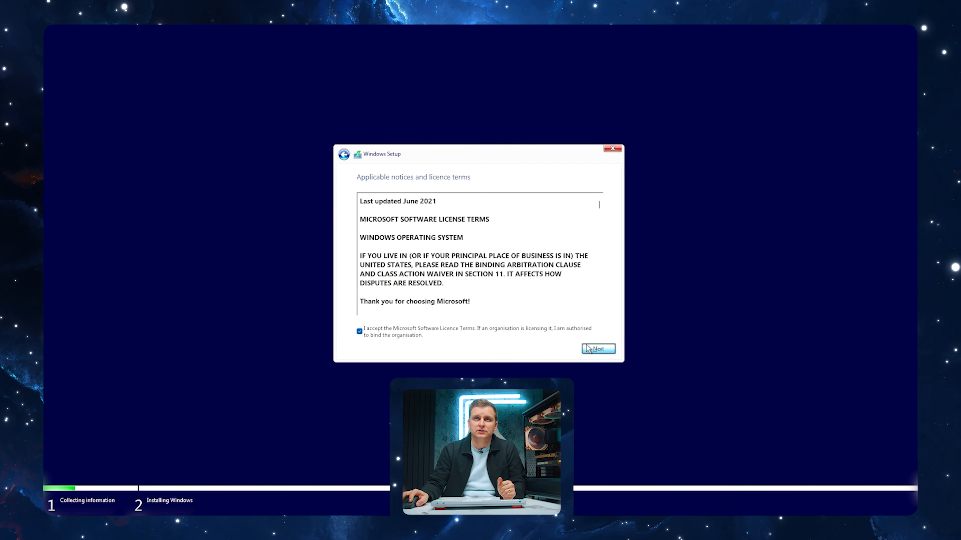
Accept the Microsoft licence terms and install Windows on Drive 0 Unallocated Space
click(587, 348)
click(435, 268)
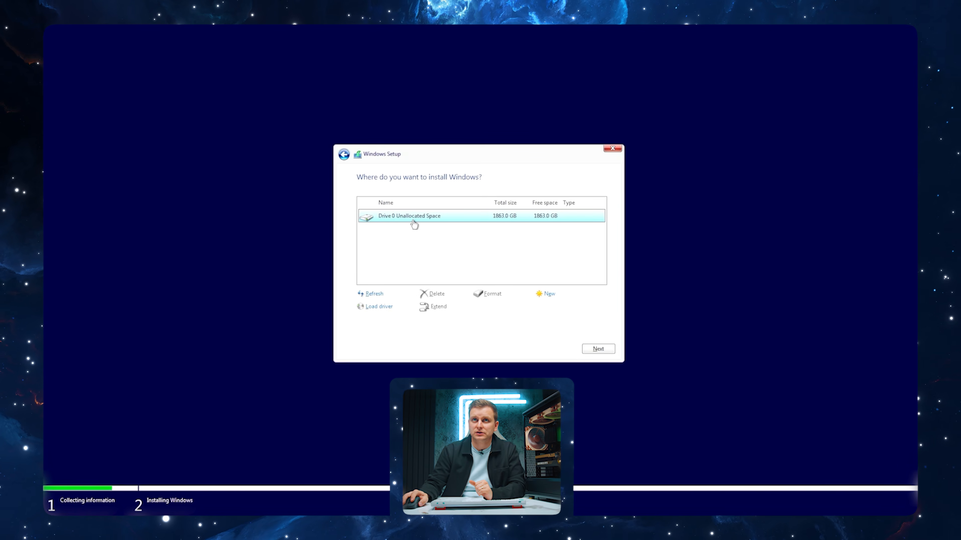
click(602, 348)
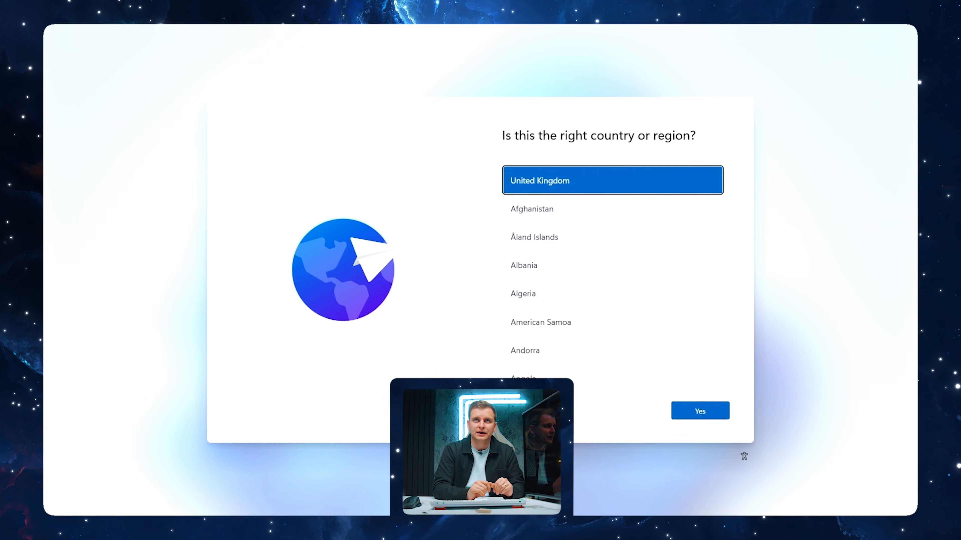
Open a command prompt over the country selection page and run oobe\bypassnro to bypass the internet requirement
key(shift+F10)
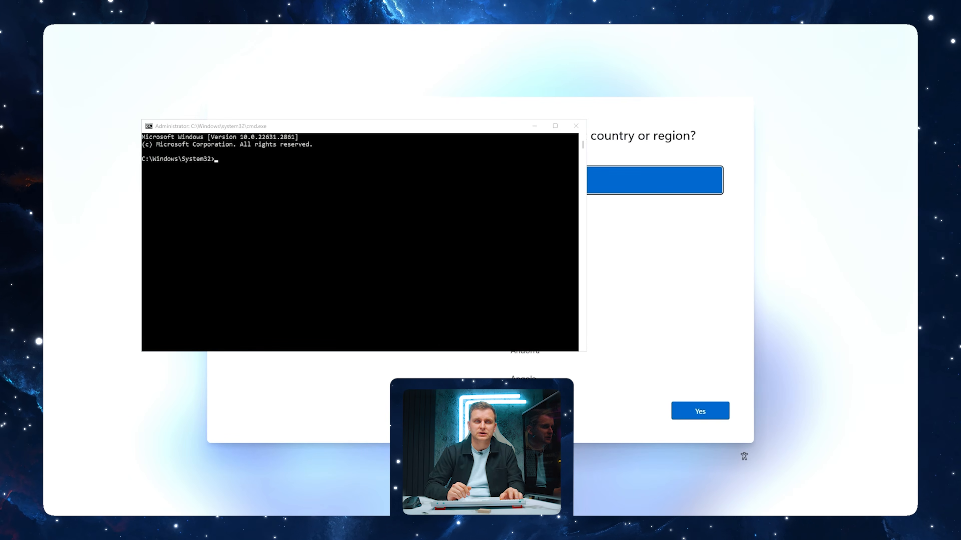
key(alt+Tab)
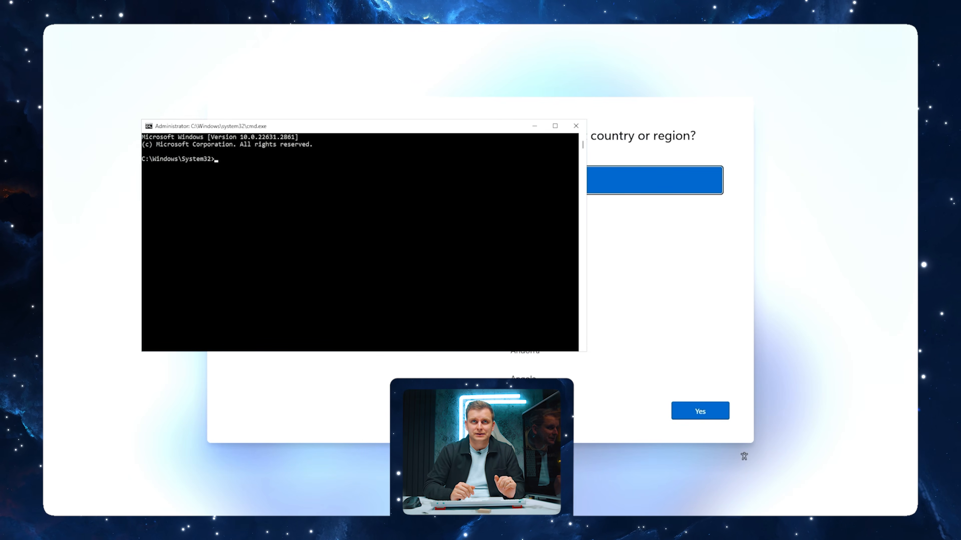
text(oo)
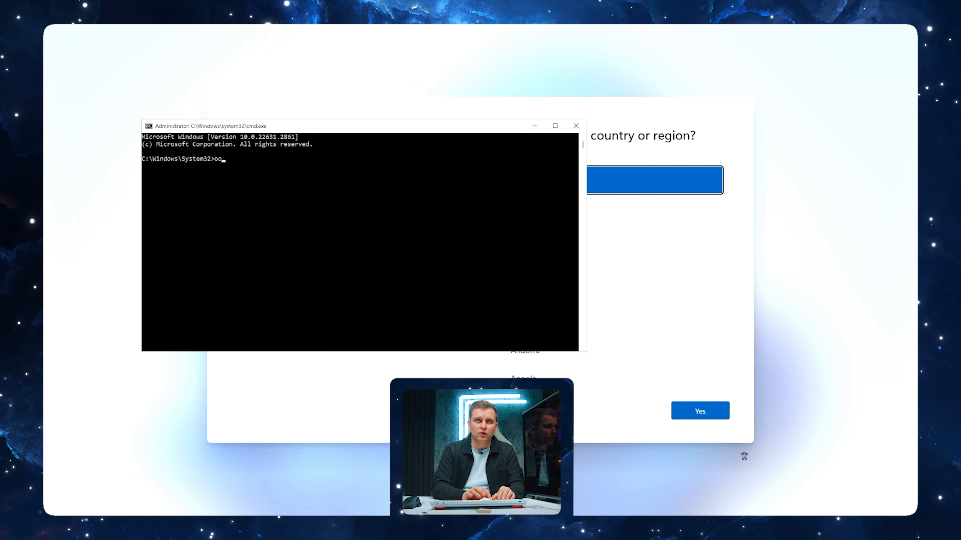
text(be\bypassnro)
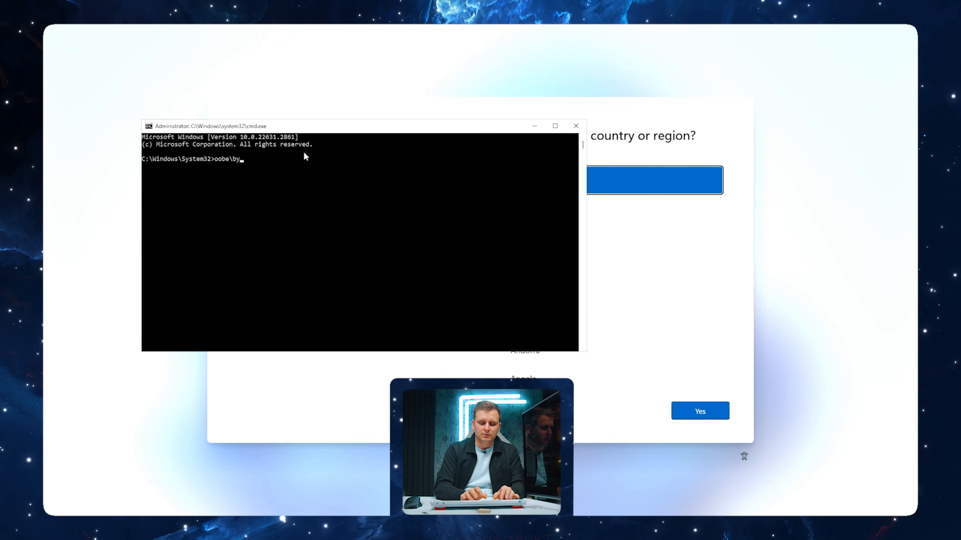
key(Return)
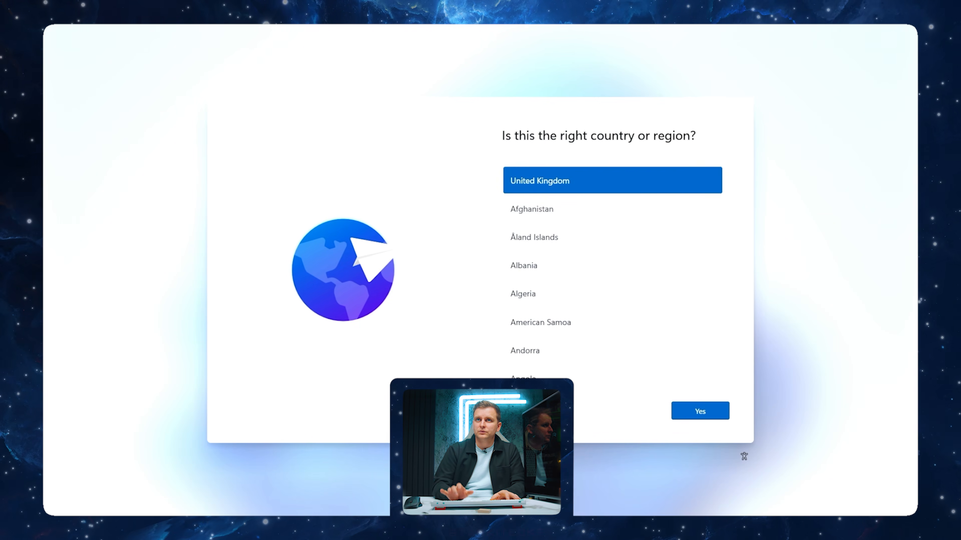
Confirm United Kingdom as the country and keyboard layout, and skip adding a second layout
key(Return)
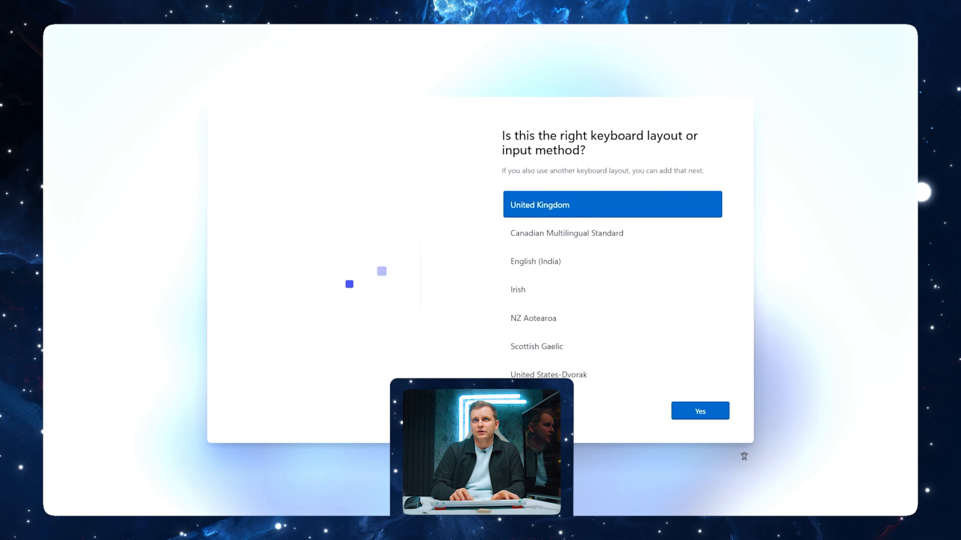
key(Return)
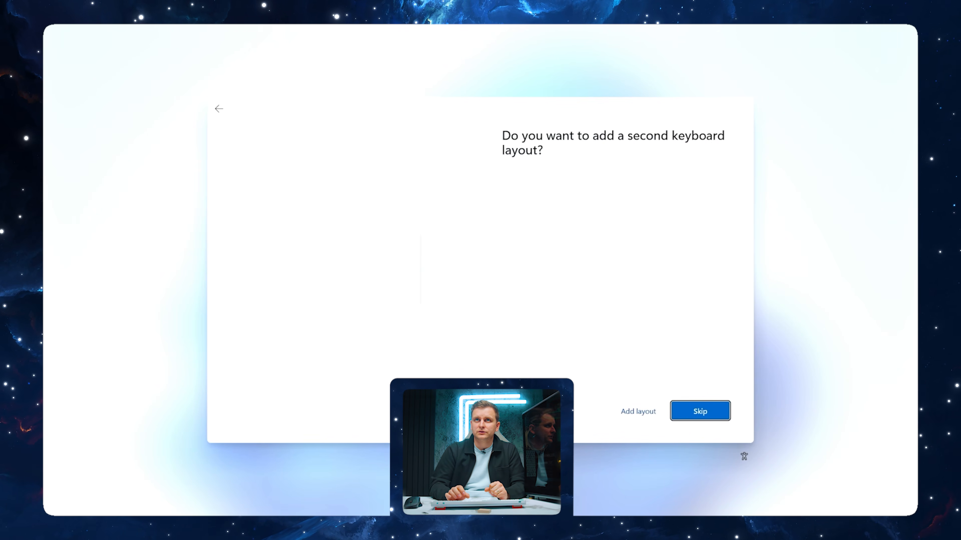
key(Return)
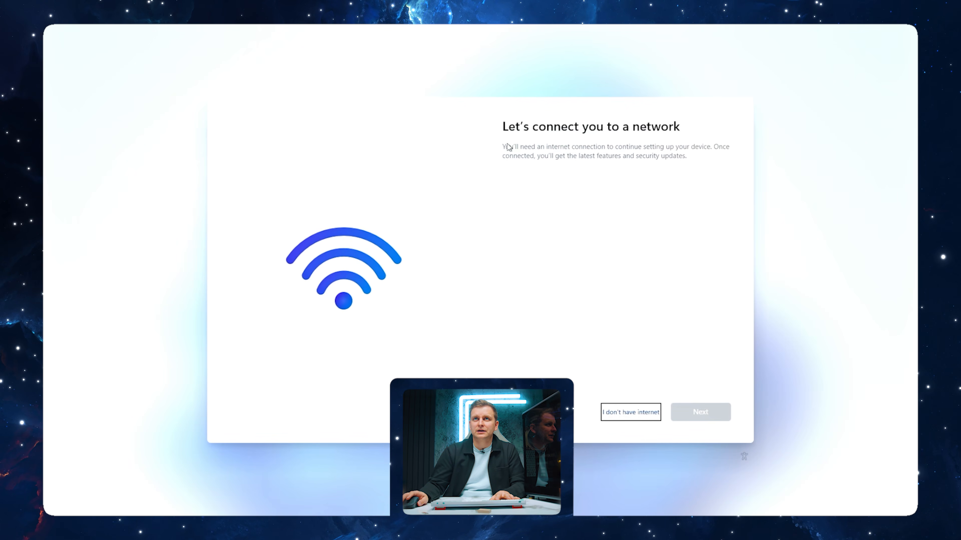
Continue with limited setup without internet and name the device user Z890ProArt
click(626, 413)
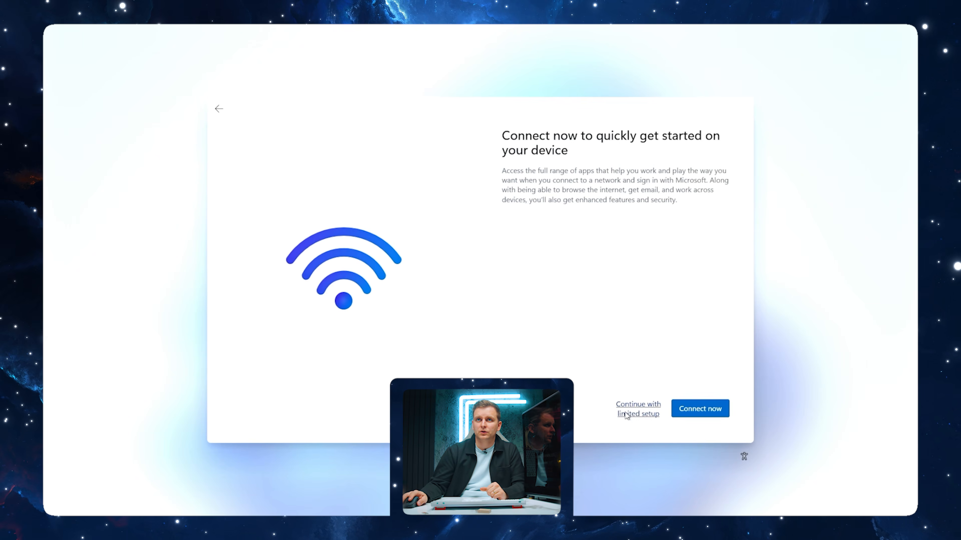
click(626, 412)
text(Z890ProArt)
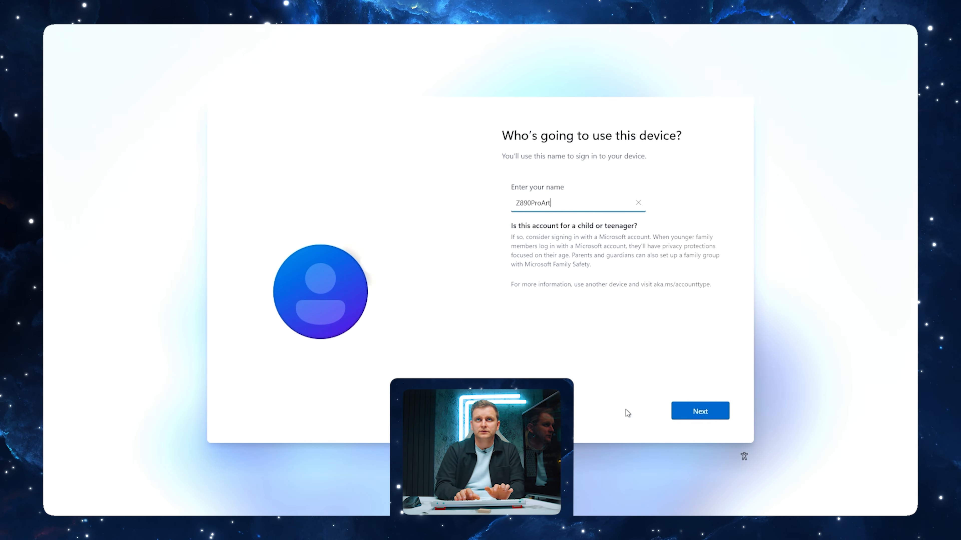
key(Return)
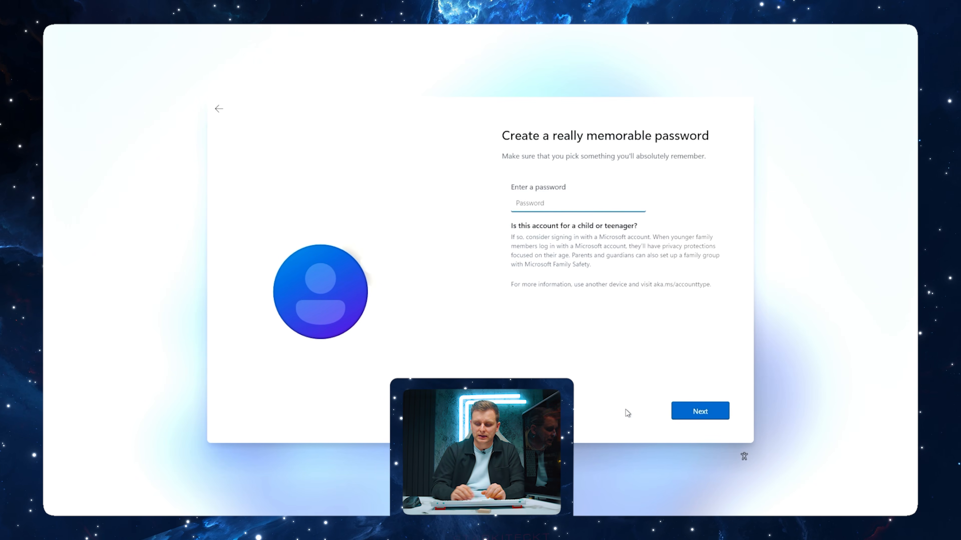
Enter and confirm the account password, and complete the security questions
key(Return)
key(Return)
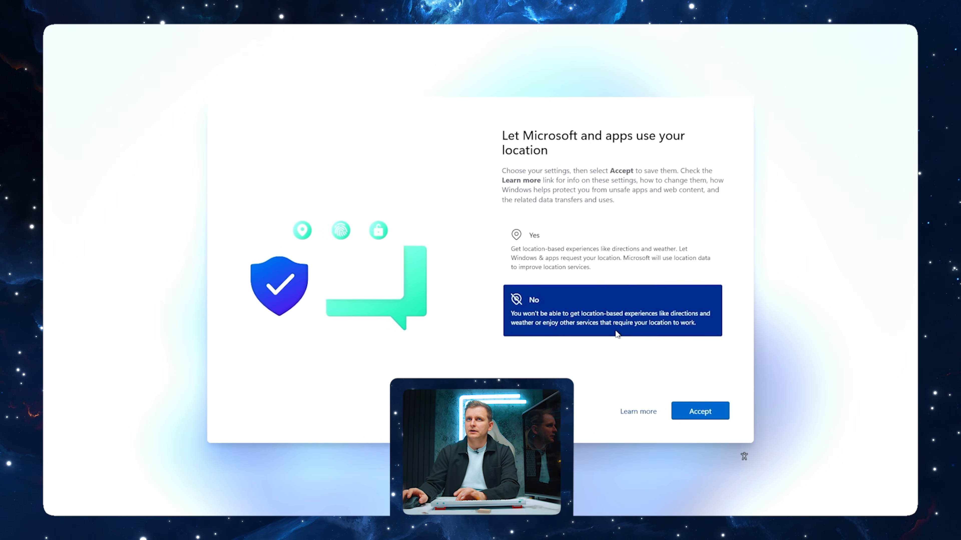
Choose No for Find my device, tailored experiences and the other privacy prompts, and Required only for diagnostic data
key(Return)
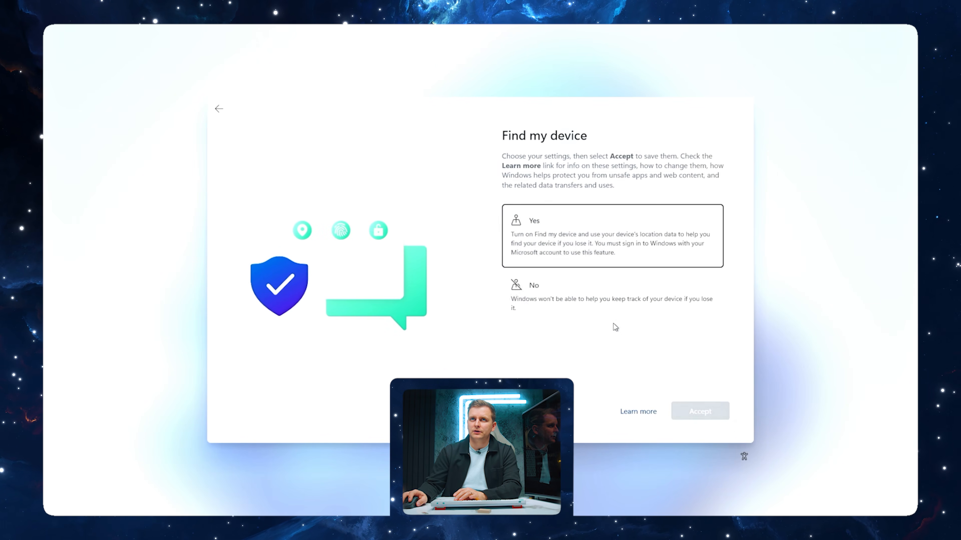
click(608, 307)
key(Return)
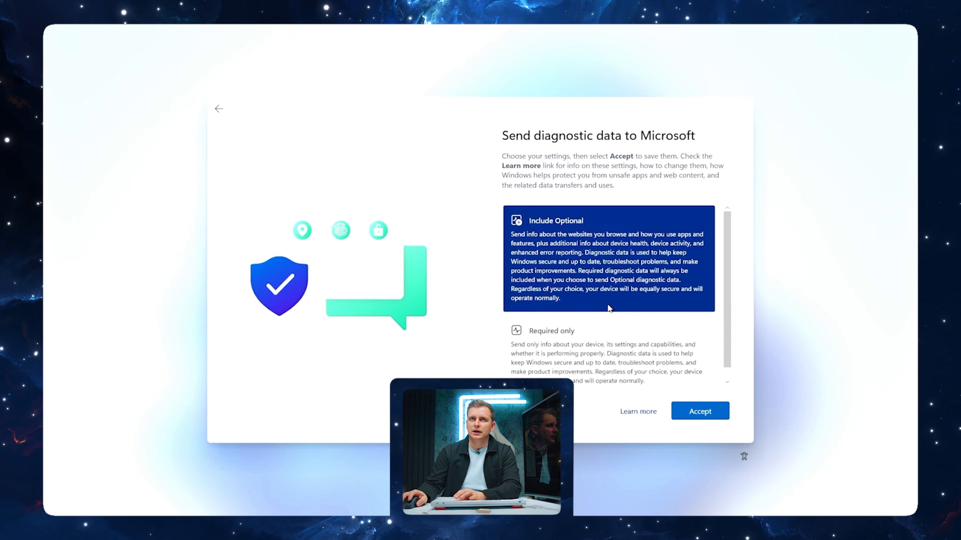
click(597, 329)
key(Return)
click(585, 302)
key(Return)
click(589, 298)
key(Return)
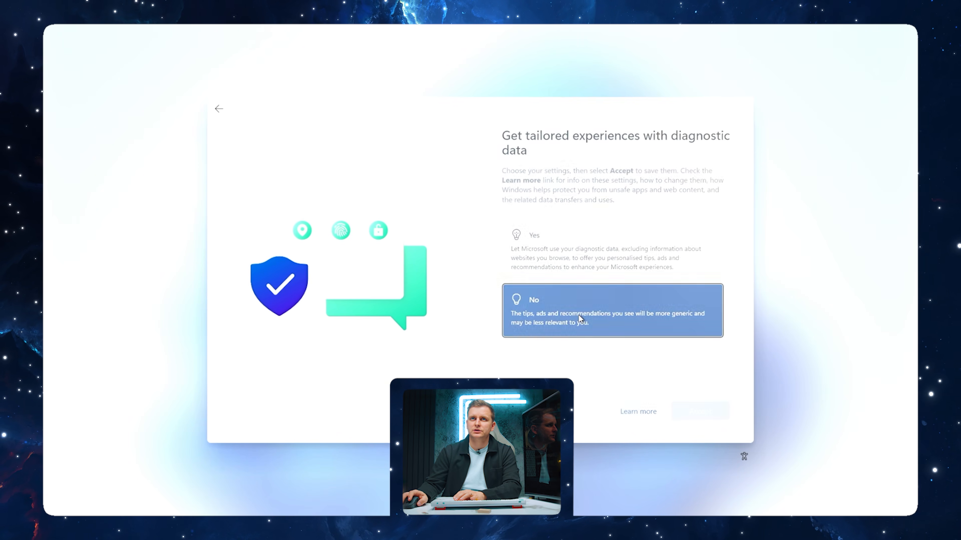
click(584, 288)
key(Return)
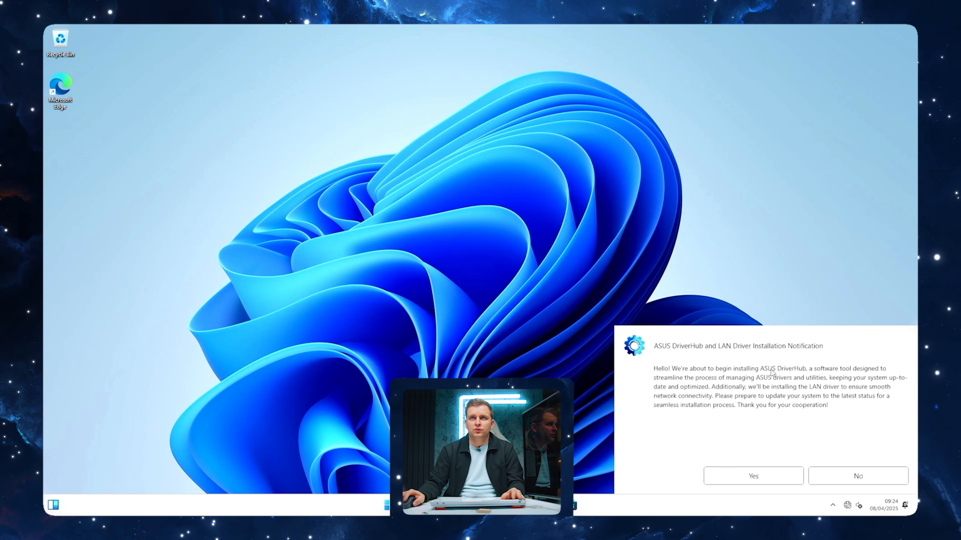
Check the network options, and on the Mac download the Intel Wi-Fi Driver V23.60.1.2 for Windows 11 64-bit from the ASUS support page
click(847, 506)
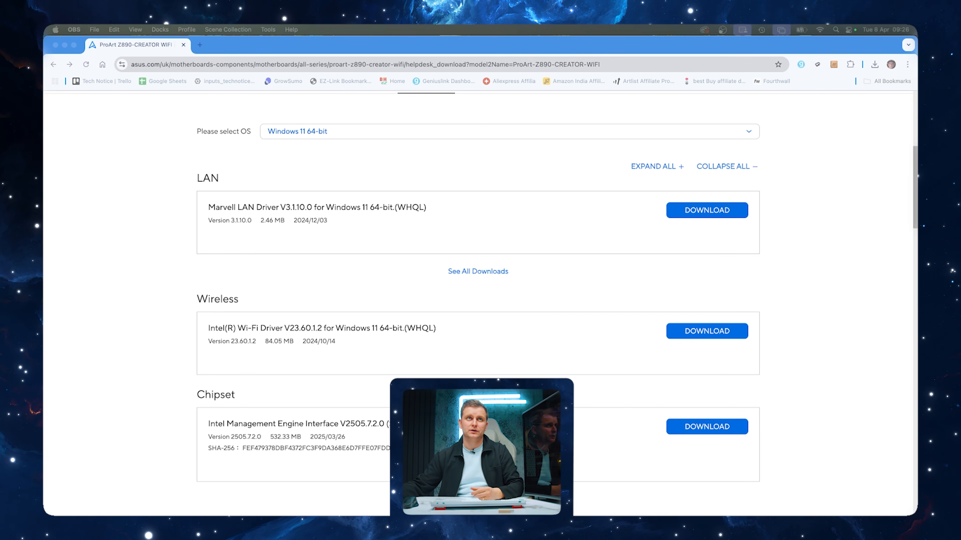
click(343, 332)
scroll(342, 329, up, 8)
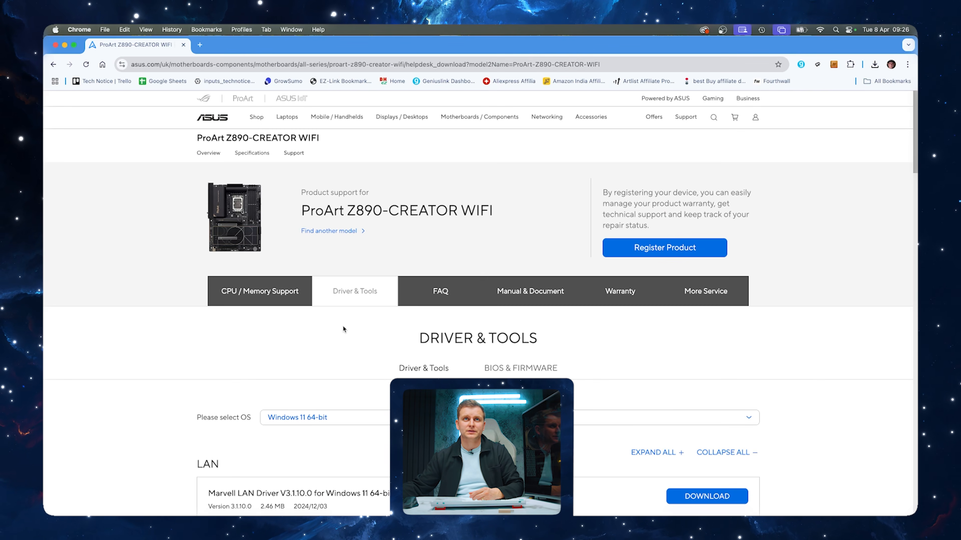
scroll(285, 280, down, 4)
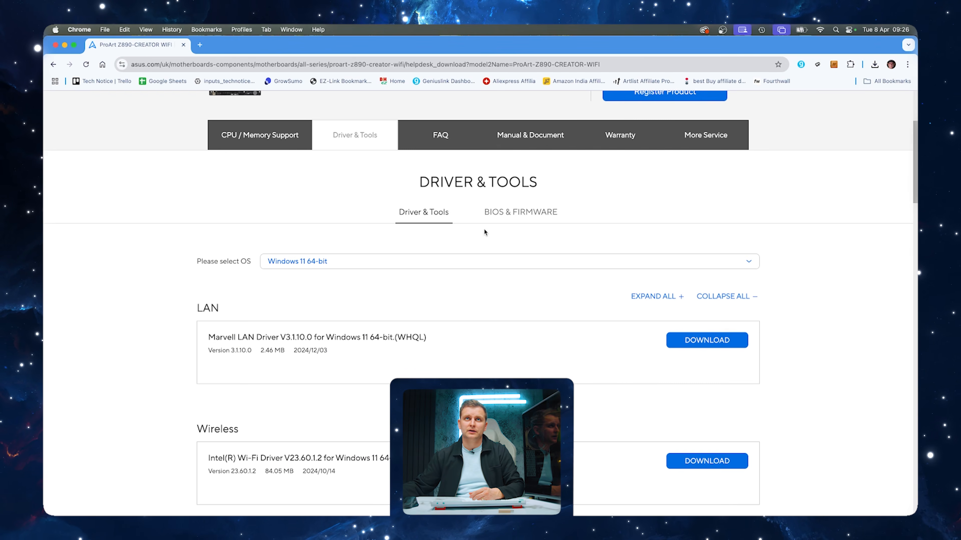
scroll(247, 222, down, 4)
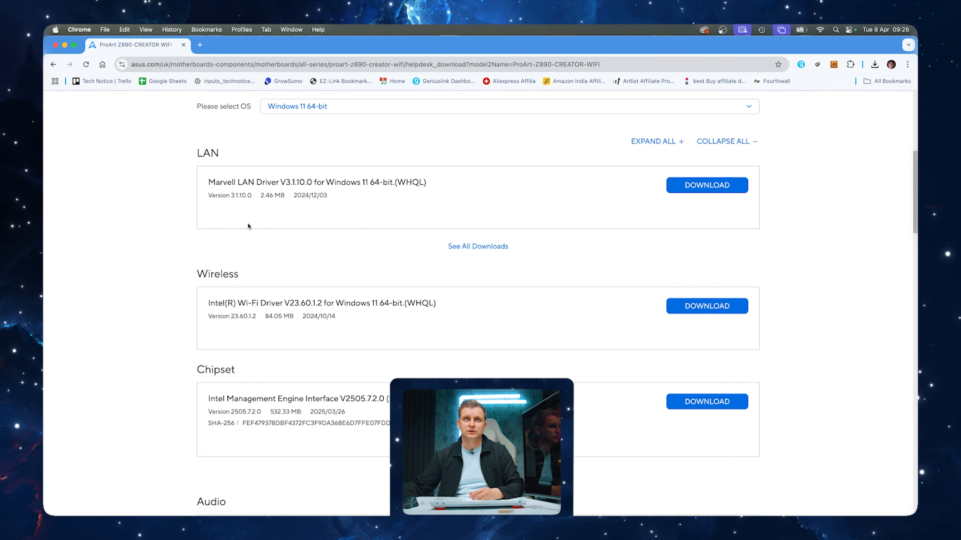
drag(244, 271, 207, 272)
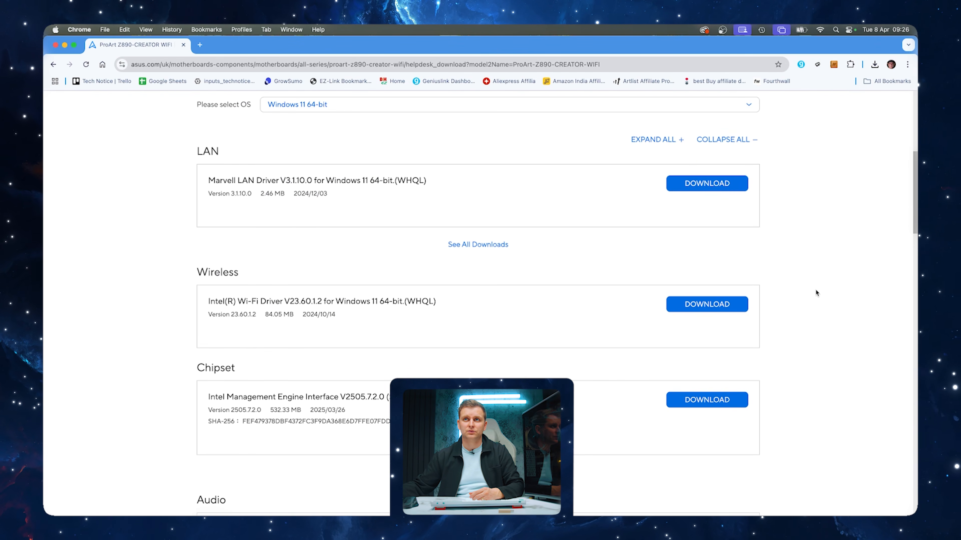
click(716, 297)
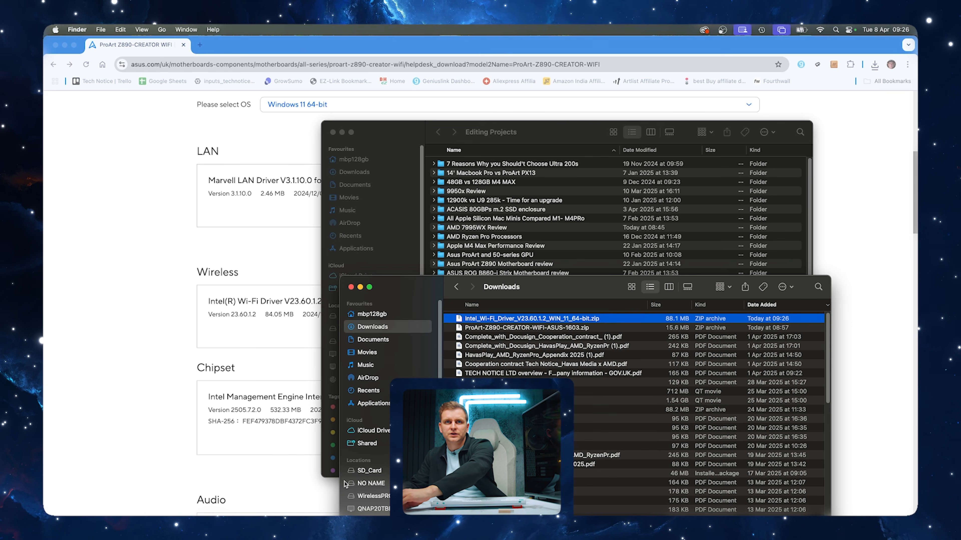
Copy the Intel Wi-Fi driver ZIP onto the NO NAME USB drive and extract it there
click(371, 484)
key(super+v)
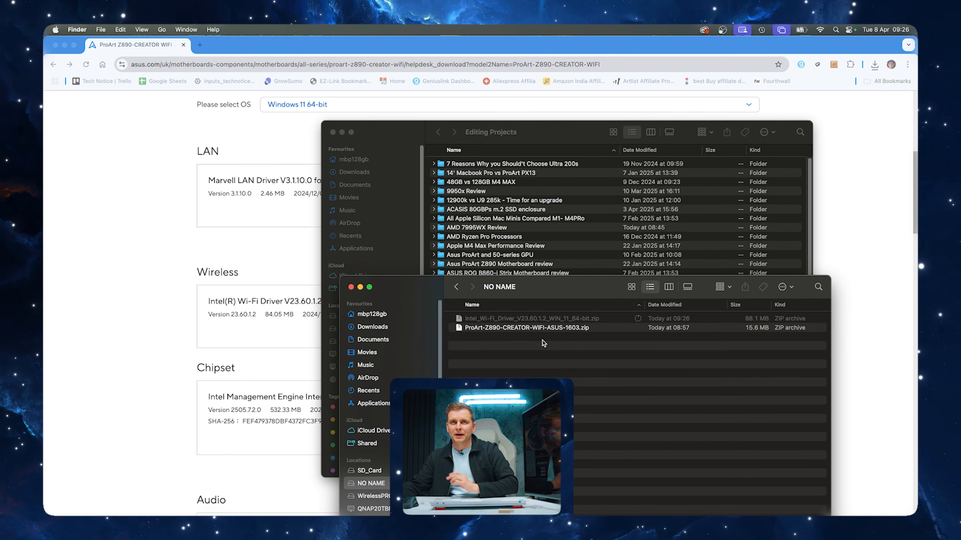
drag(550, 284, 470, 121)
double_click(474, 155)
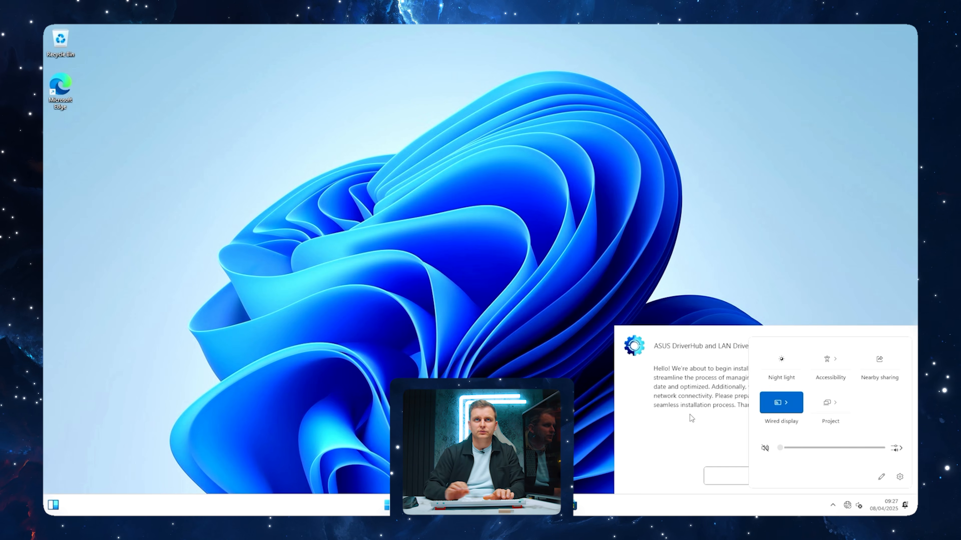
On the Windows PC, run AsusSetup from the Intel Wi-Fi driver folder on USB Drive (D:) to install the driver
key(super+e)
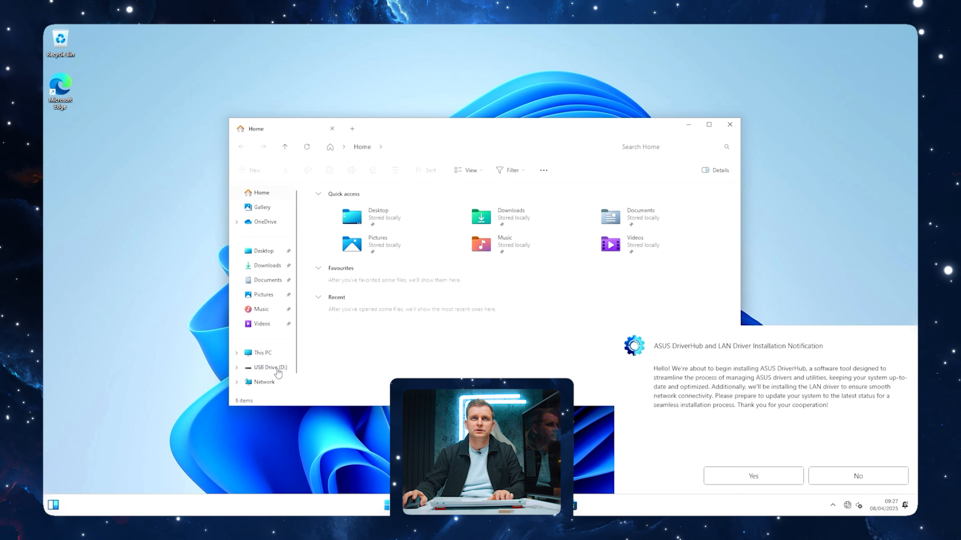
click(277, 370)
double_click(365, 204)
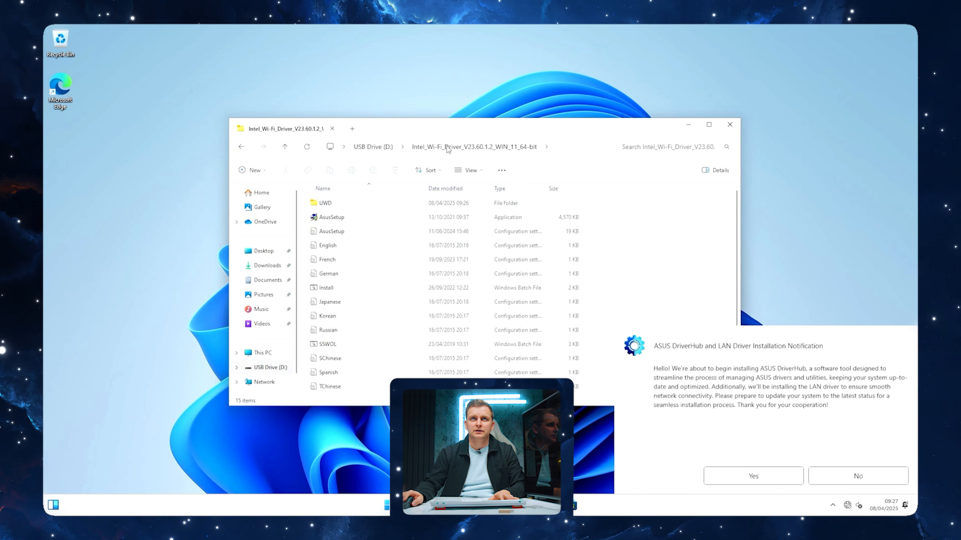
drag(445, 133, 393, 102)
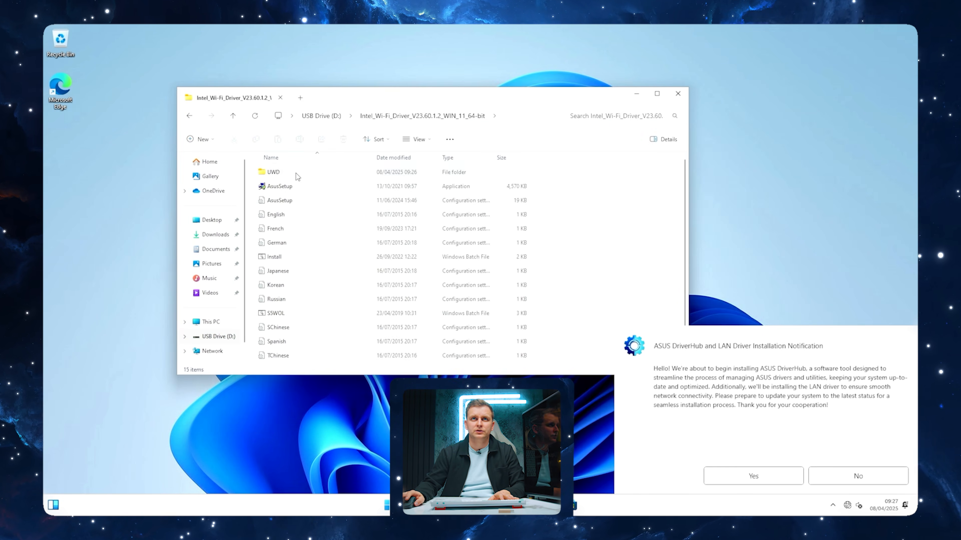
double_click(287, 185)
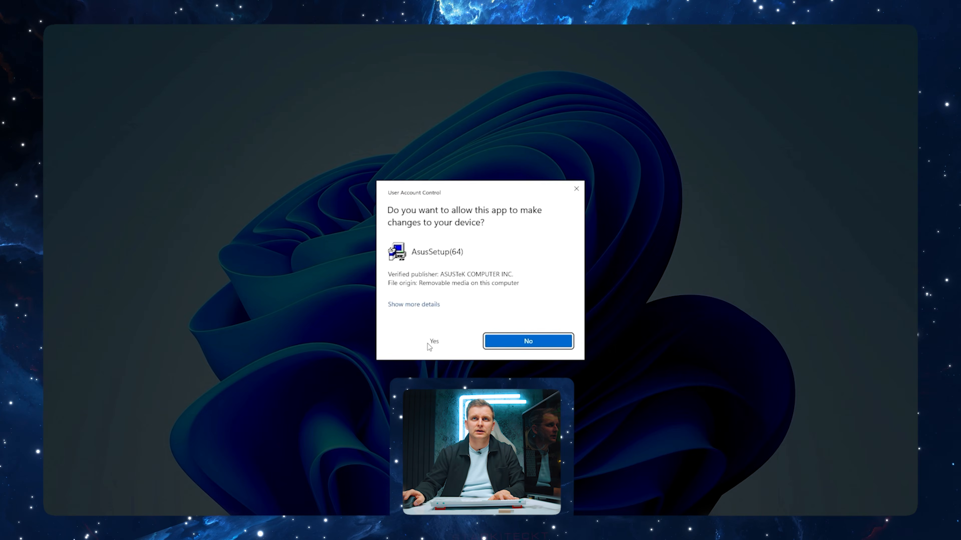
click(429, 345)
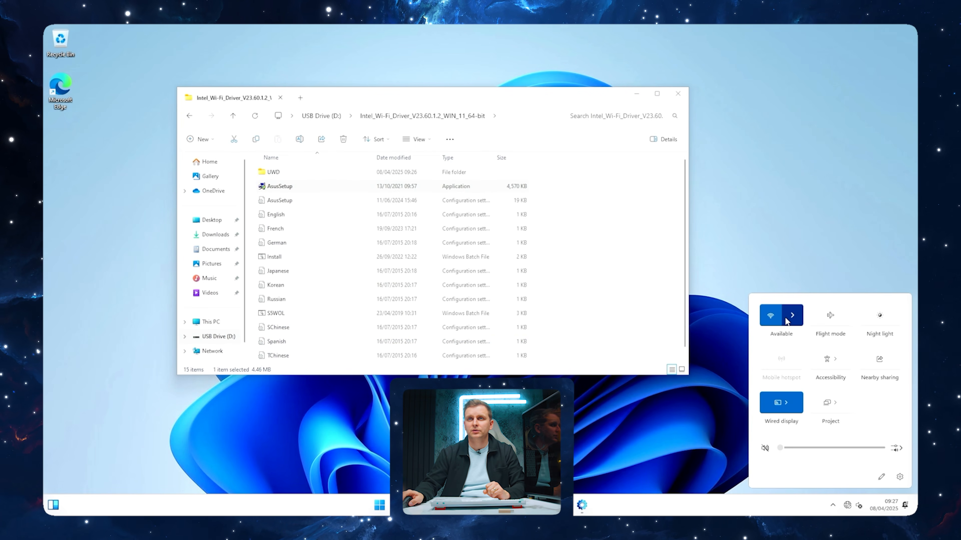
Open the list of Wi-Fi networks, and install ASUS DriverHub by accepting its End User License Agreement
click(786, 321)
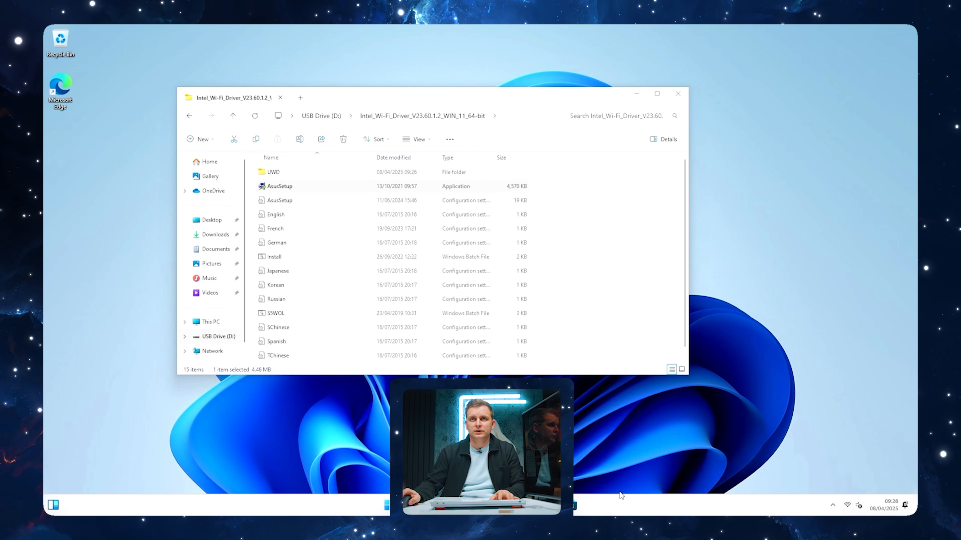
click(585, 505)
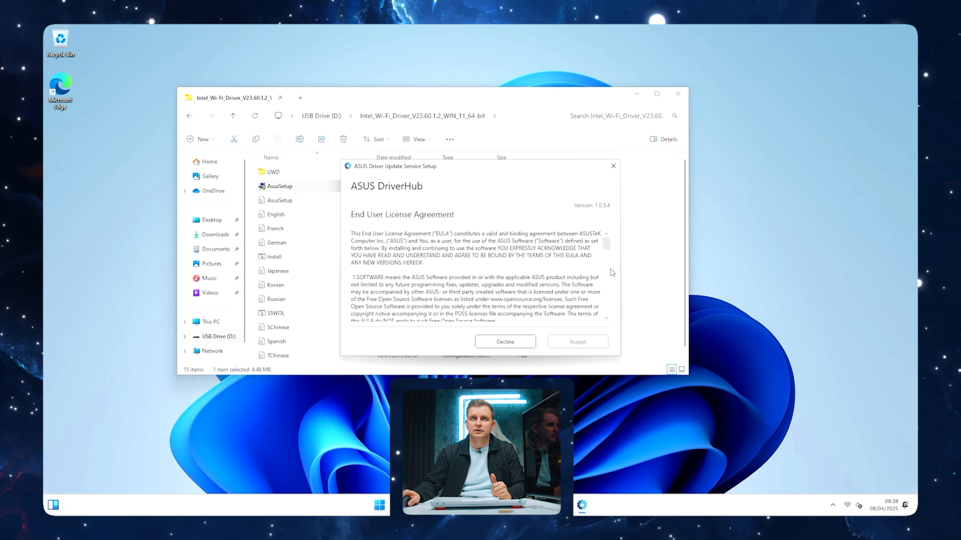
scroll(612, 273, down, 10)
click(572, 335)
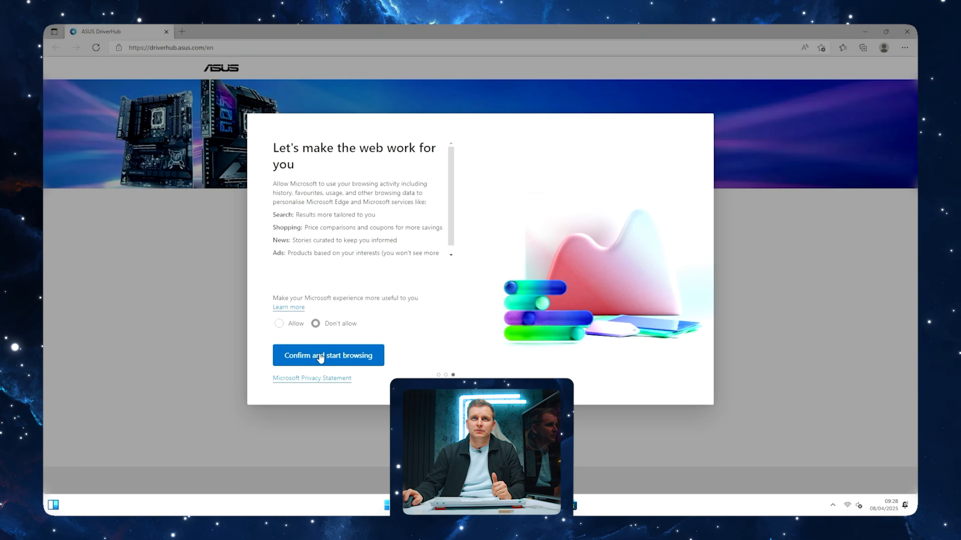
click(324, 354)
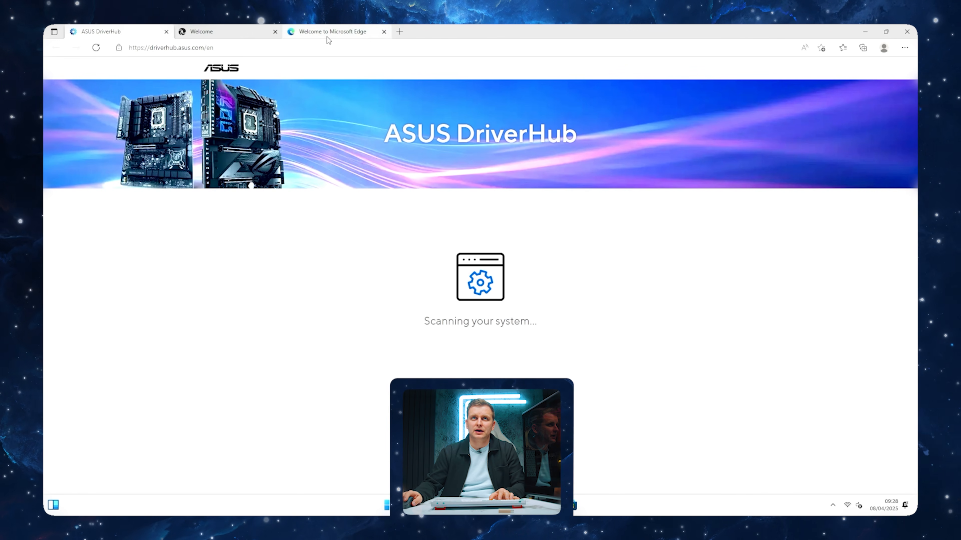
Search the web for "download chrom", install Google Chrome from Google's site, and choose it as the default browser during its setup
click(327, 36)
click(317, 48)
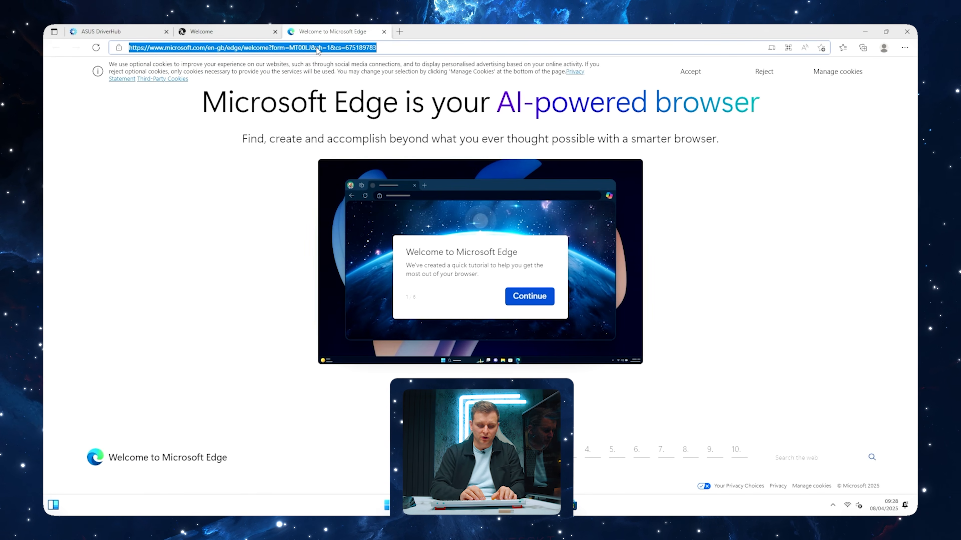
text(download chrom)
key(Return)
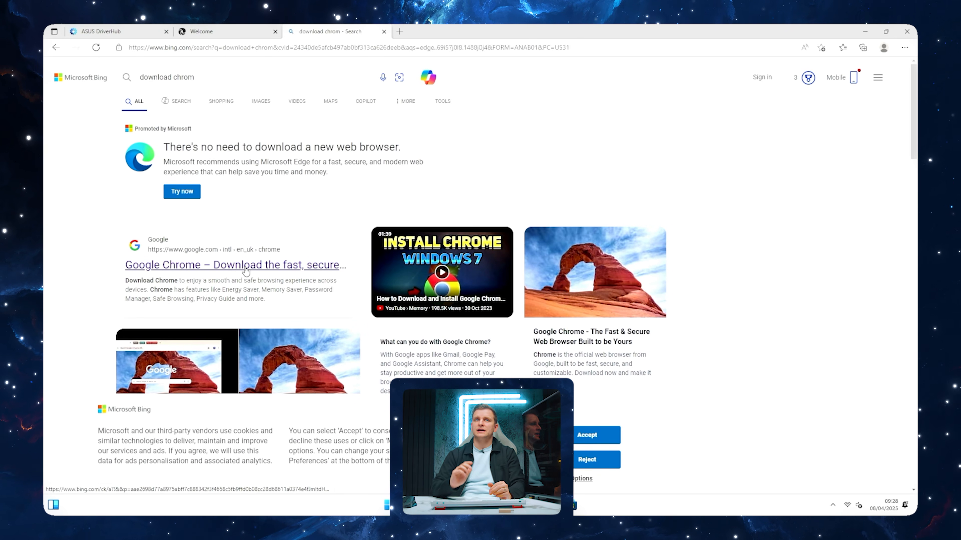
click(246, 266)
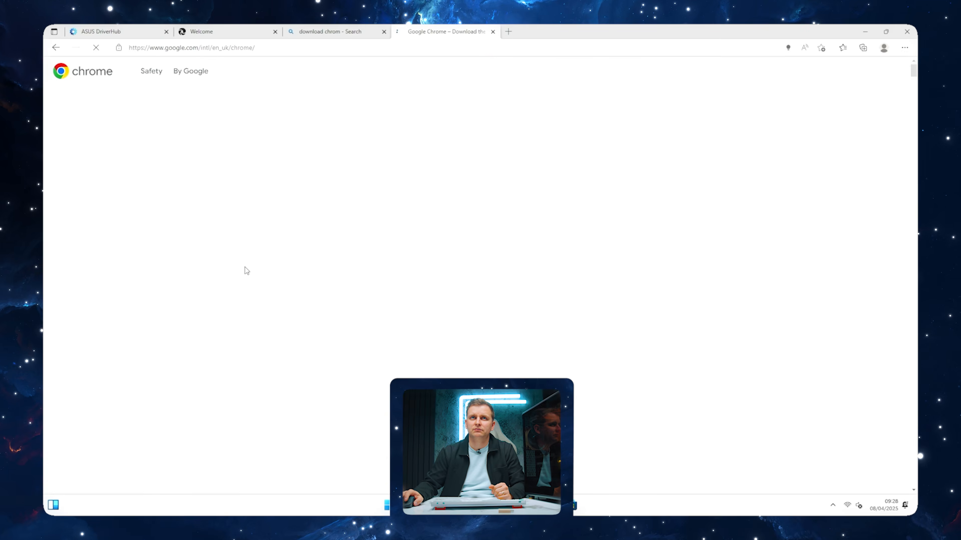
click(477, 240)
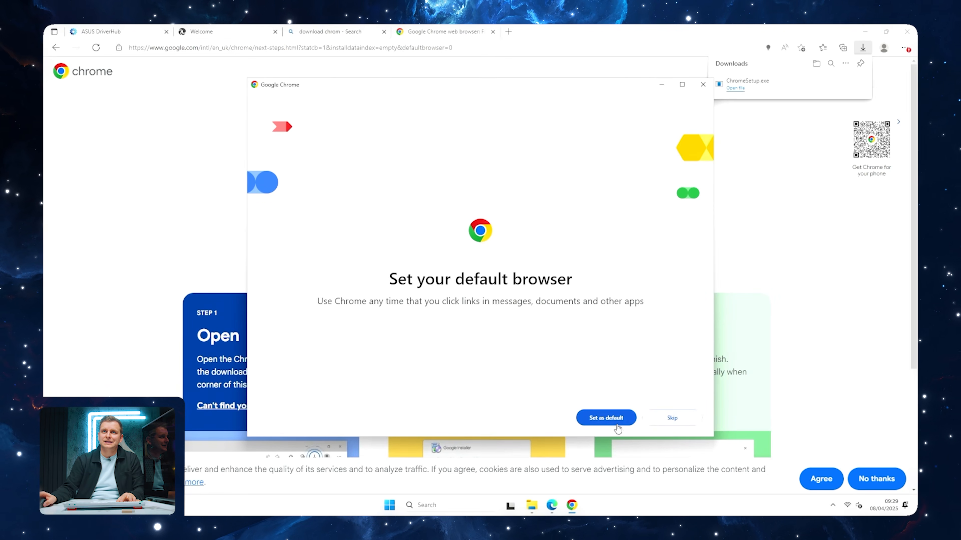
click(613, 421)
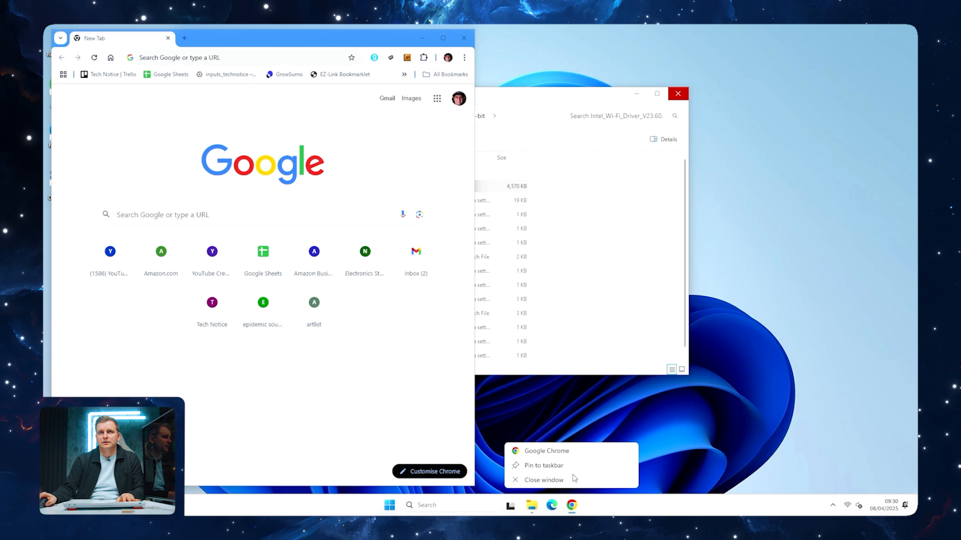
Pin Google Chrome to the taskbar and unpin Microsoft Edge from it
click(566, 465)
right_click(553, 504)
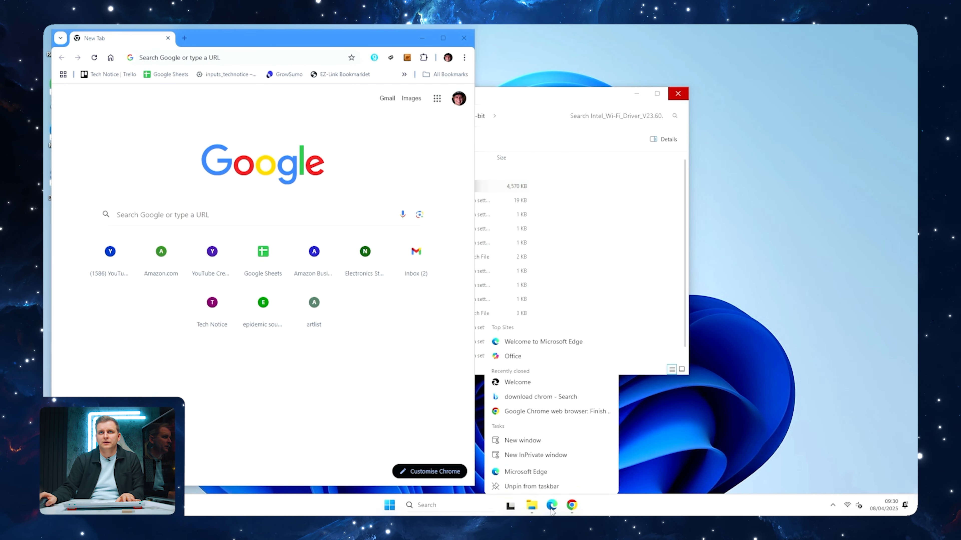
click(545, 483)
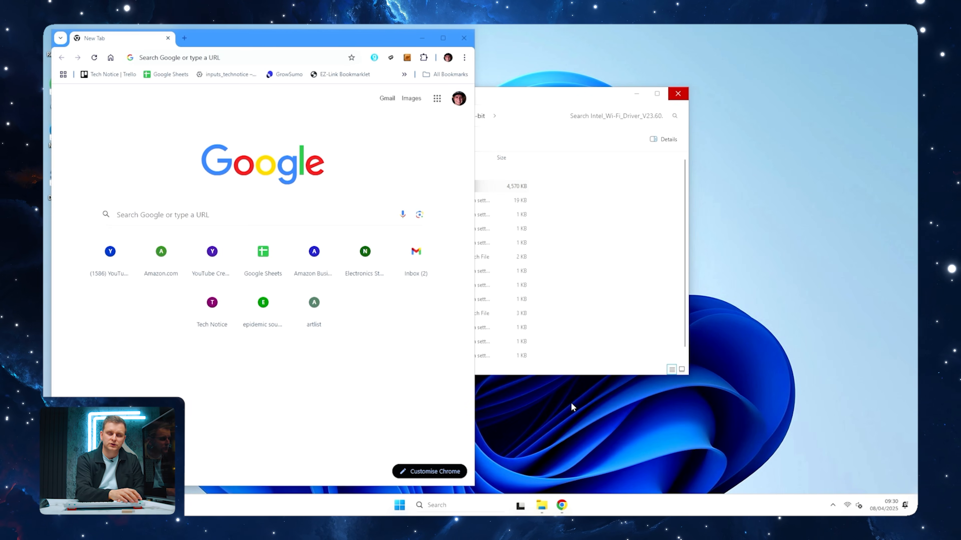
Disable the OneDrive and msedge startup apps in Task Manager, and close it
key(ctrl+shift+Escape)
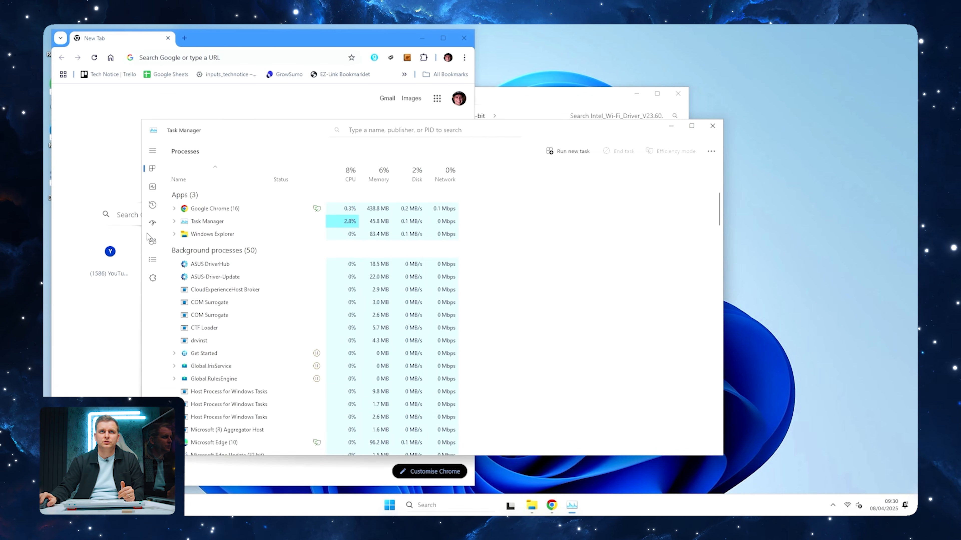
click(152, 223)
drag(590, 137, 701, 104)
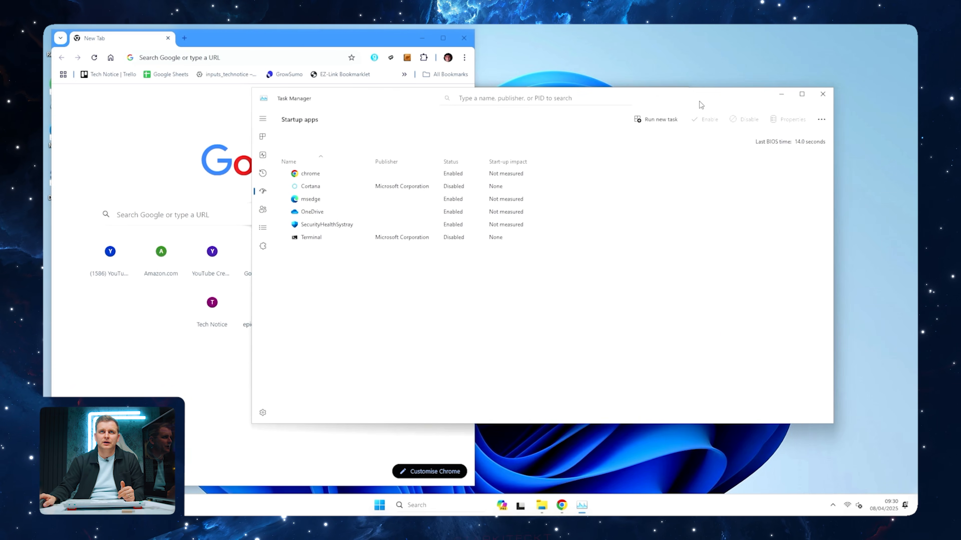
right_click(431, 213)
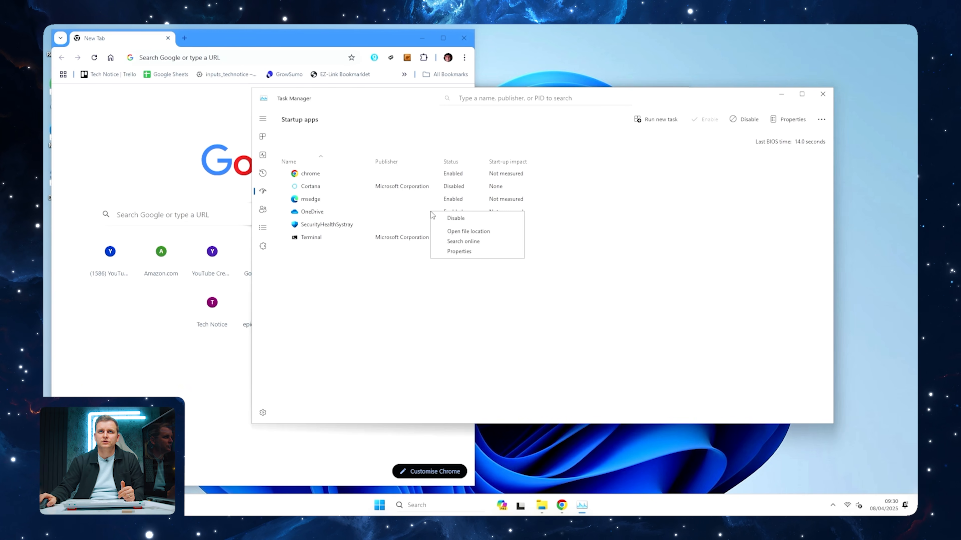
click(455, 219)
right_click(454, 203)
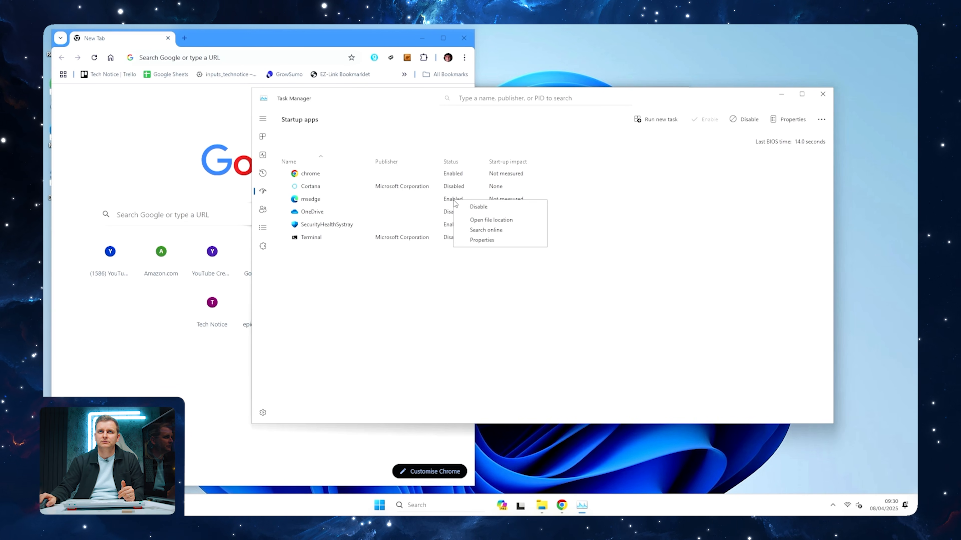
click(480, 207)
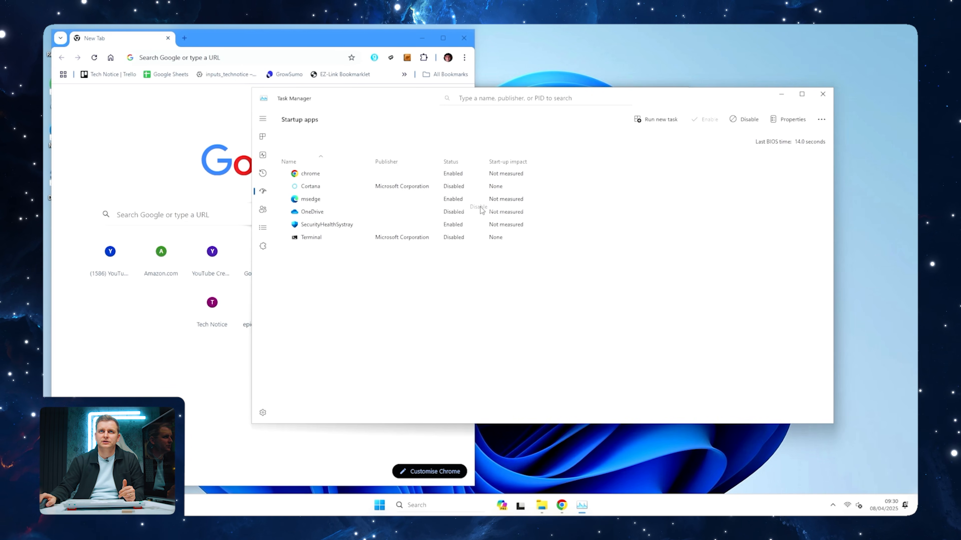
click(824, 98)
Set Google Chrome as the default browser in the Windows default apps settings, and close Settings
key(super)
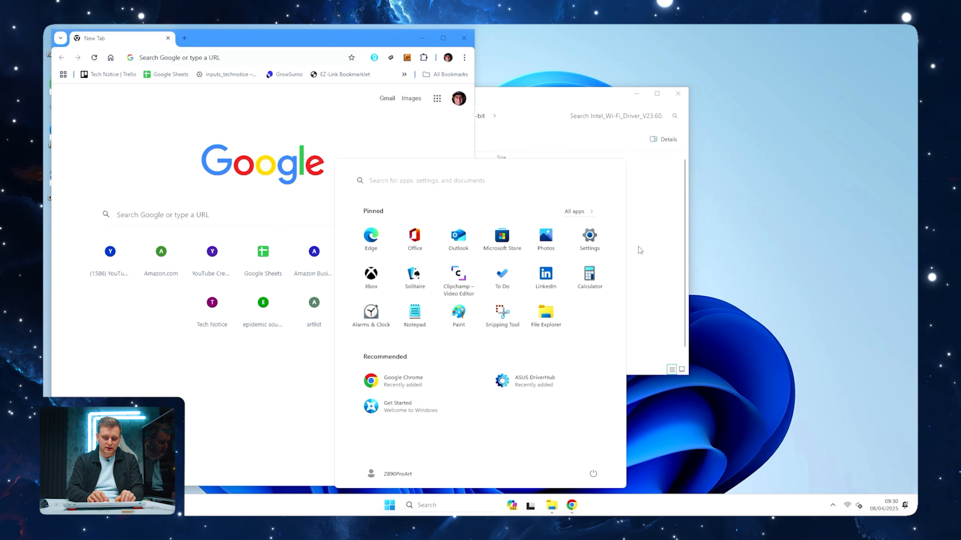
text(set up)
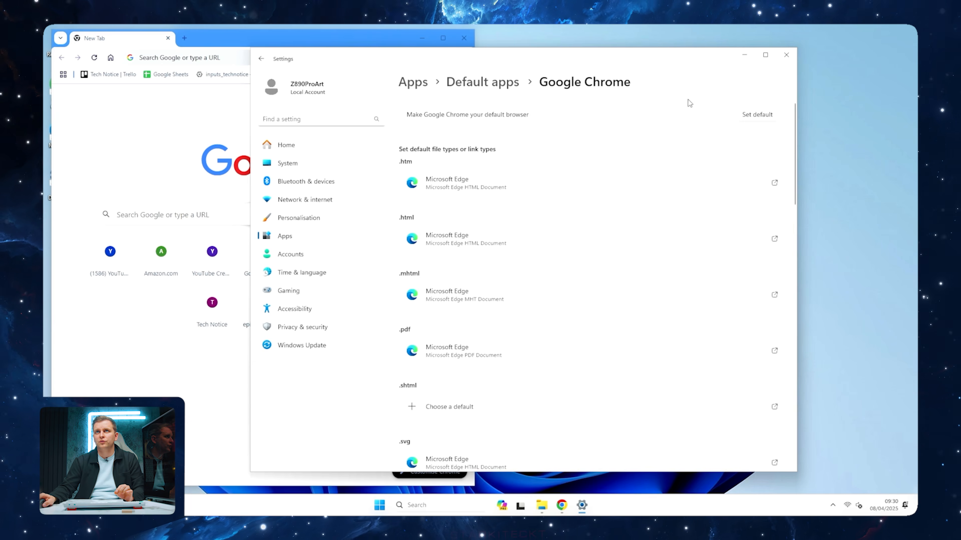
click(754, 115)
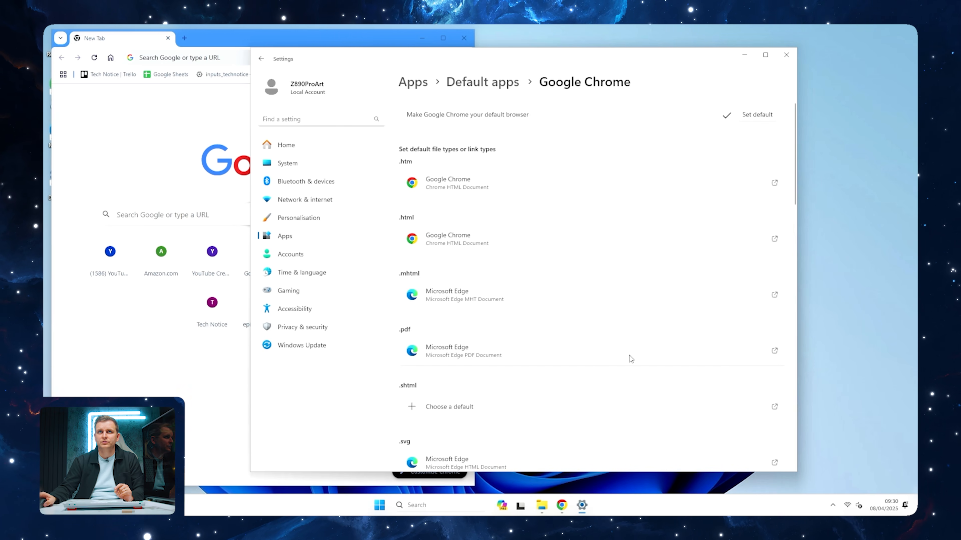
click(785, 56)
Set up a Windows Hello PIN in the sign-in options, verifying the account password and entering and confirming the new PIN
key(super)
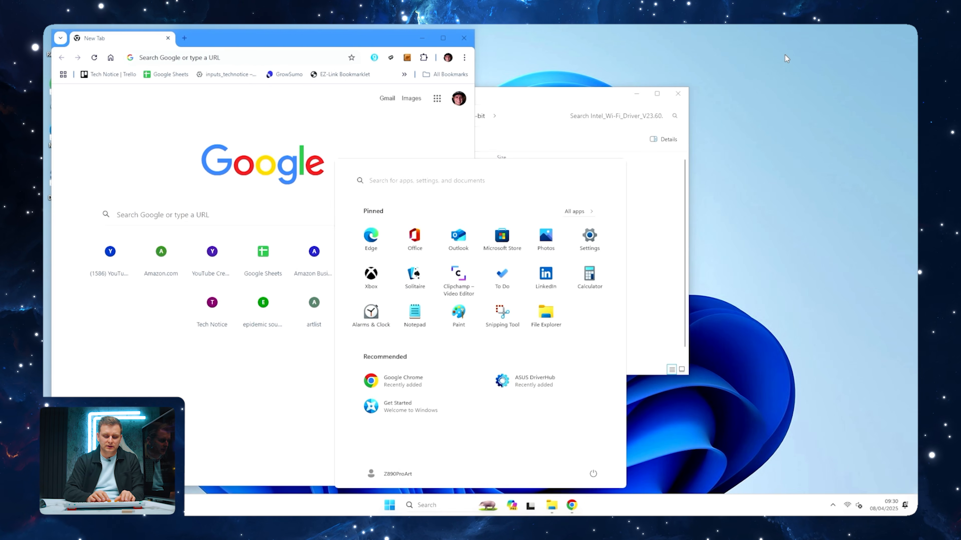
text(set up pin)
key(Return)
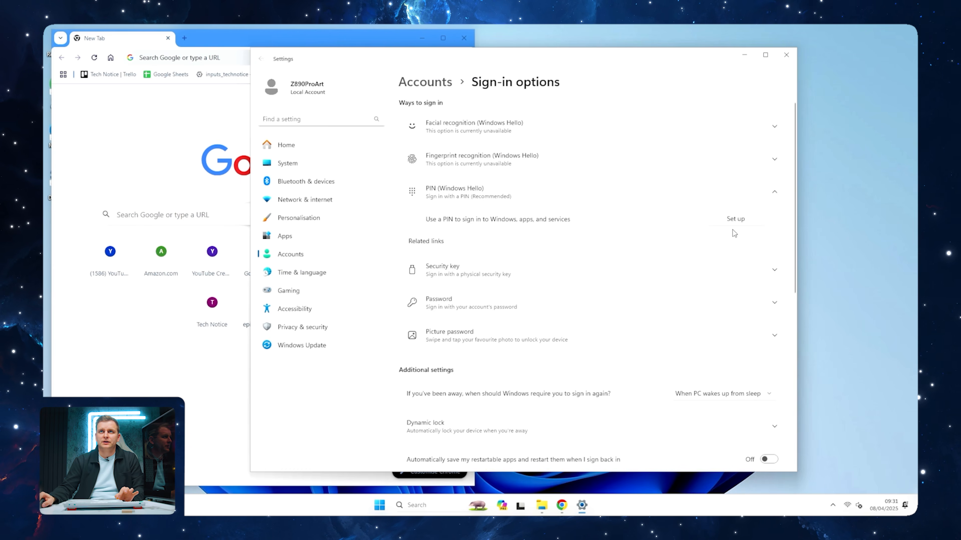
click(735, 227)
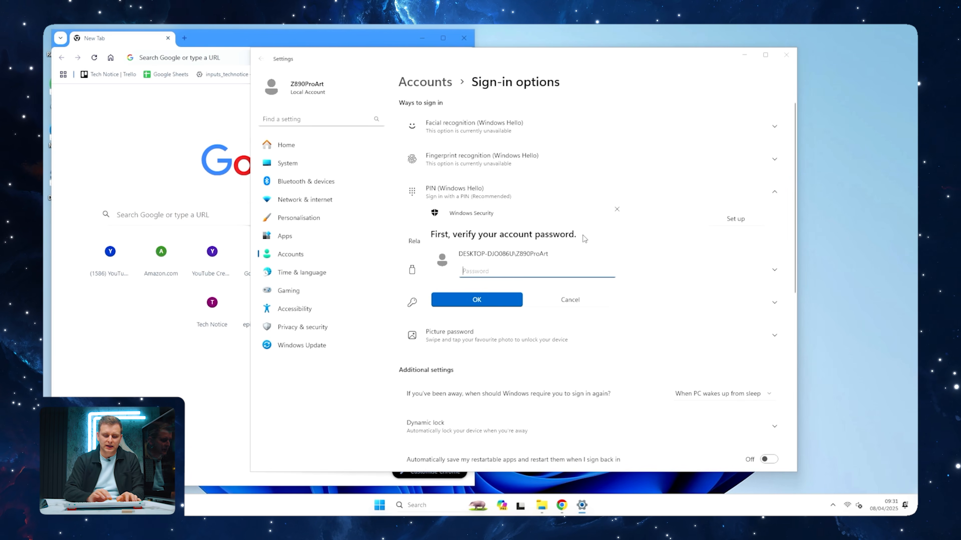
key(Return)
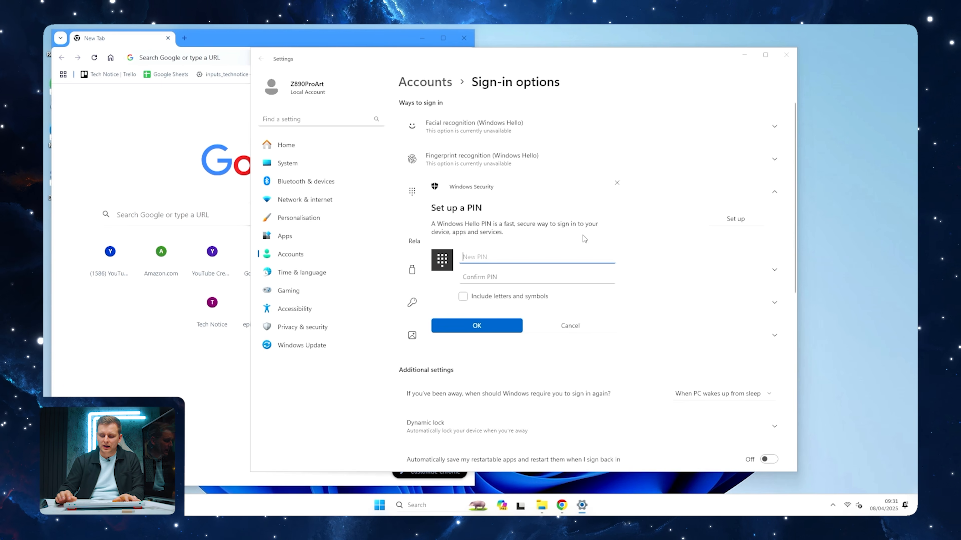
key(Tab)
text(1234)
key(Return)
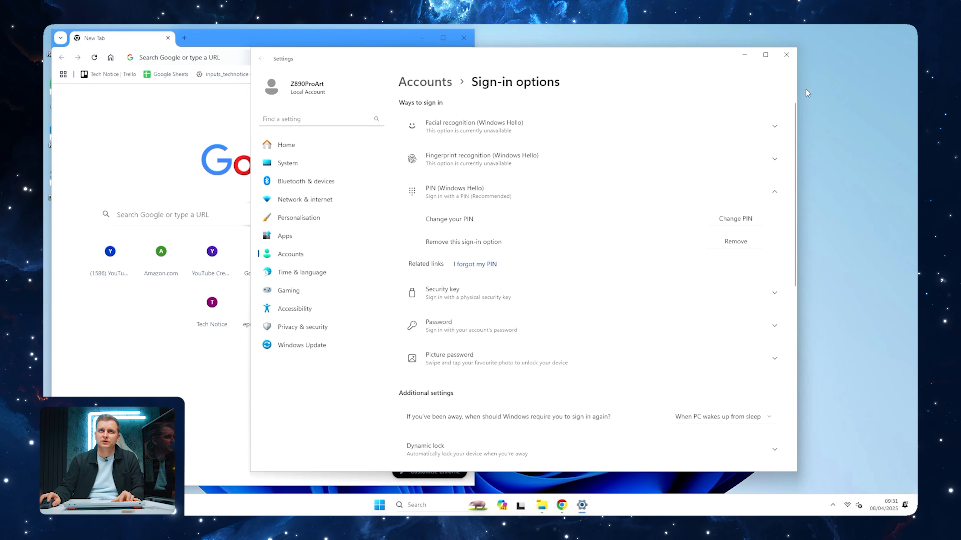
Close the sign-in options, open the Windows Update settings and check for available updates
click(788, 58)
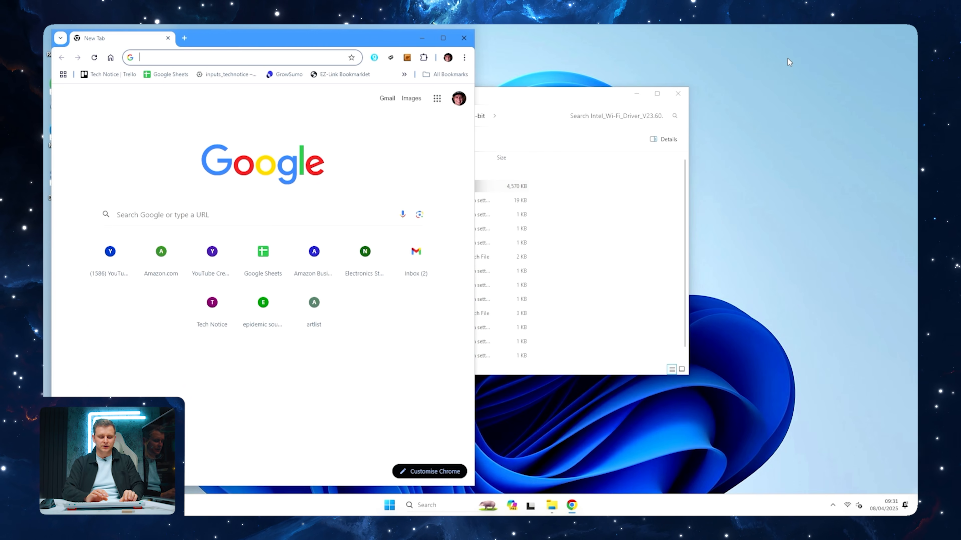
key(super)
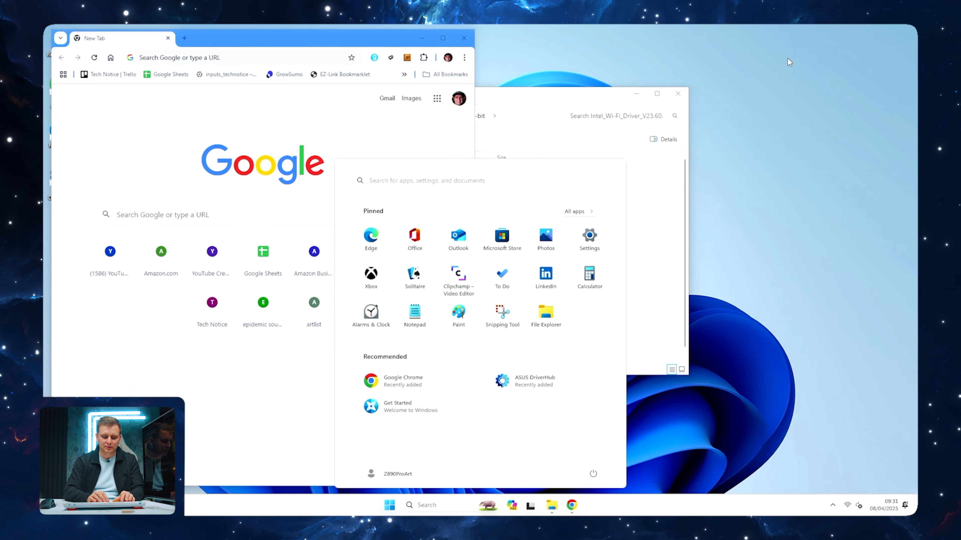
text(update)
key(Return)
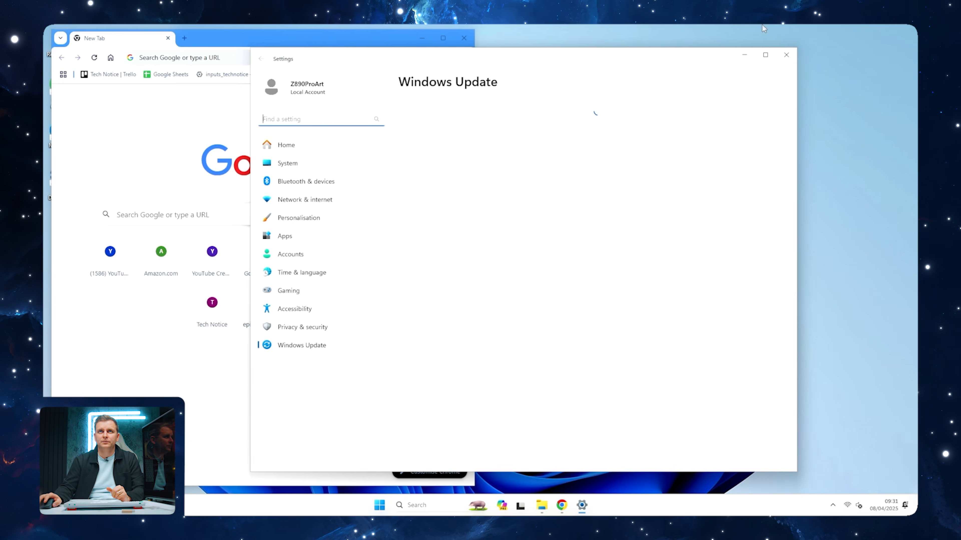
click(779, 124)
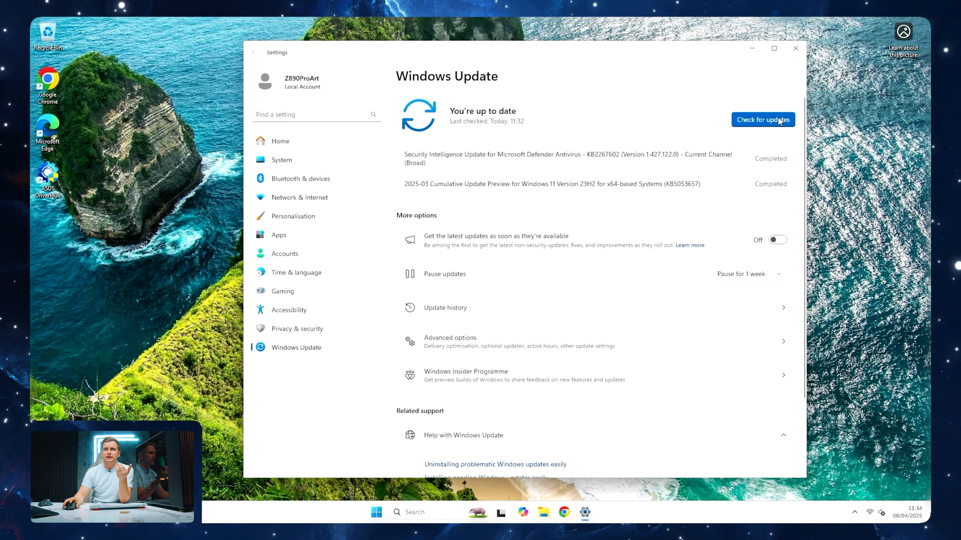
Recheck for Windows updates after the cumulative update's installation, and close Settings
click(779, 120)
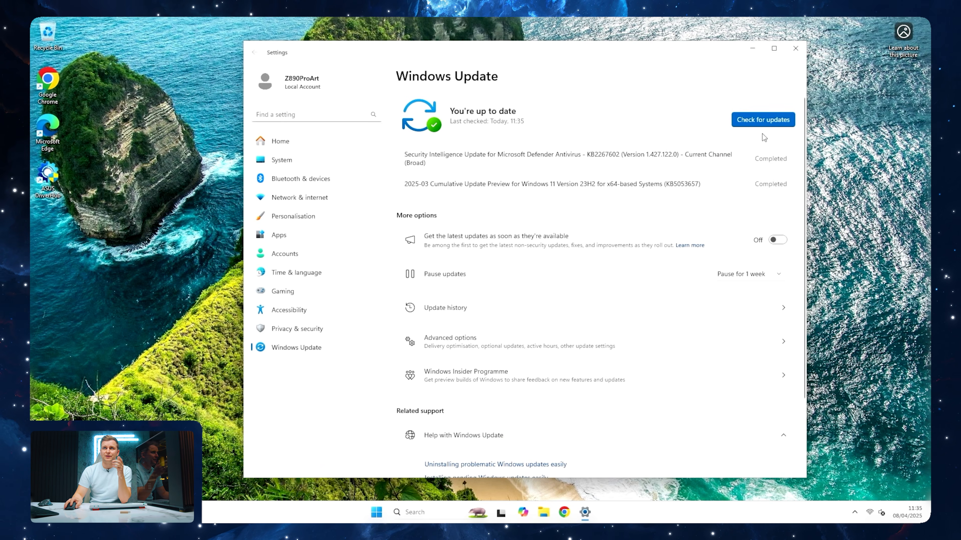
click(764, 120)
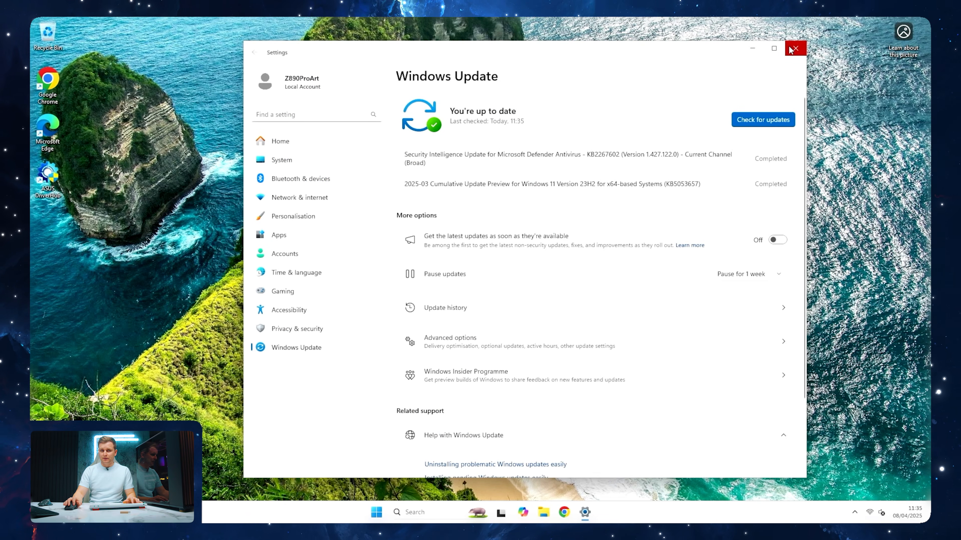
click(794, 49)
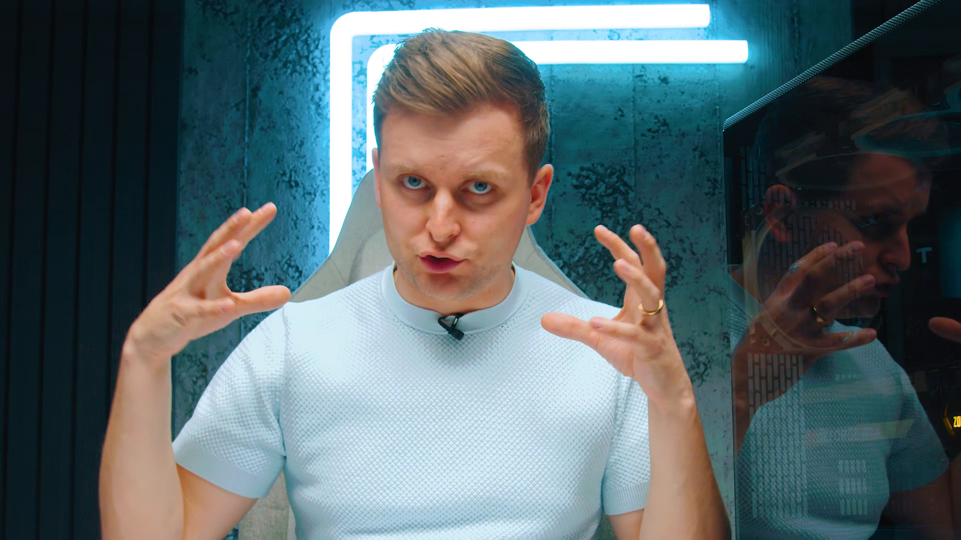
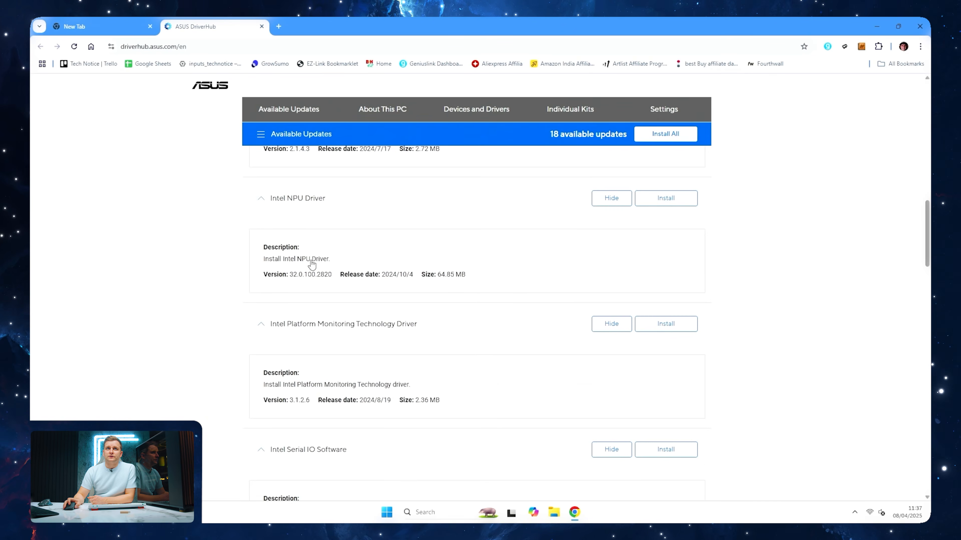
Review the drivers and software listed in ASUS DriverHub's available updates
scroll(311, 265, down, 2)
scroll(630, 291, up, 20)
scroll(631, 292, up, 8)
scroll(628, 292, down, 15)
scroll(629, 292, down, 15)
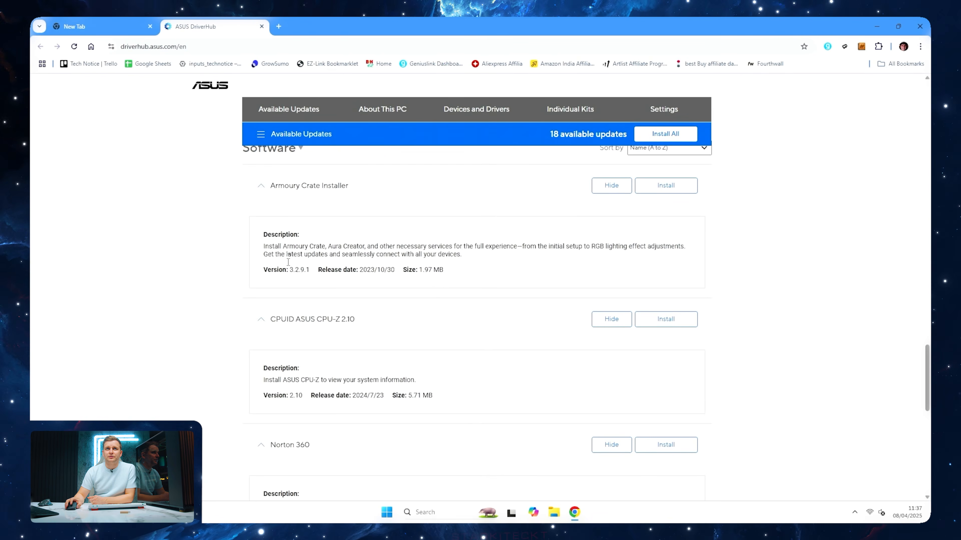
scroll(322, 339, down, 5)
scroll(322, 339, down, 6)
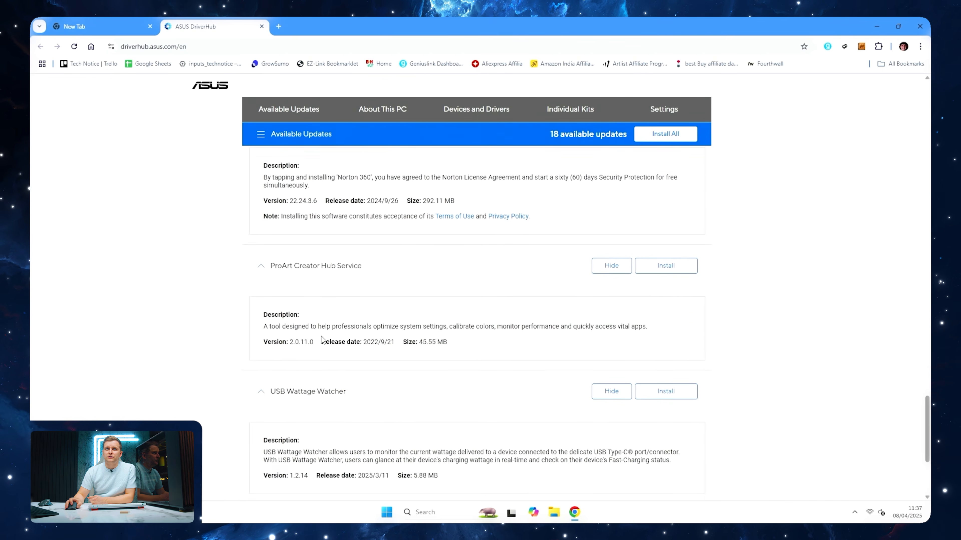
scroll(579, 237, up, 20)
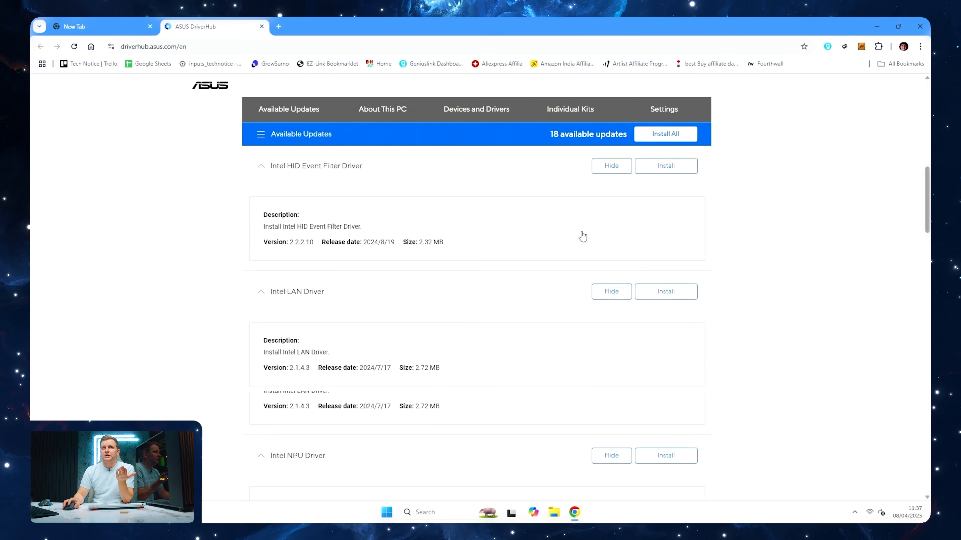
Install Armoury Crate from the software section of the DriverHub updates
scroll(651, 310, down, 17)
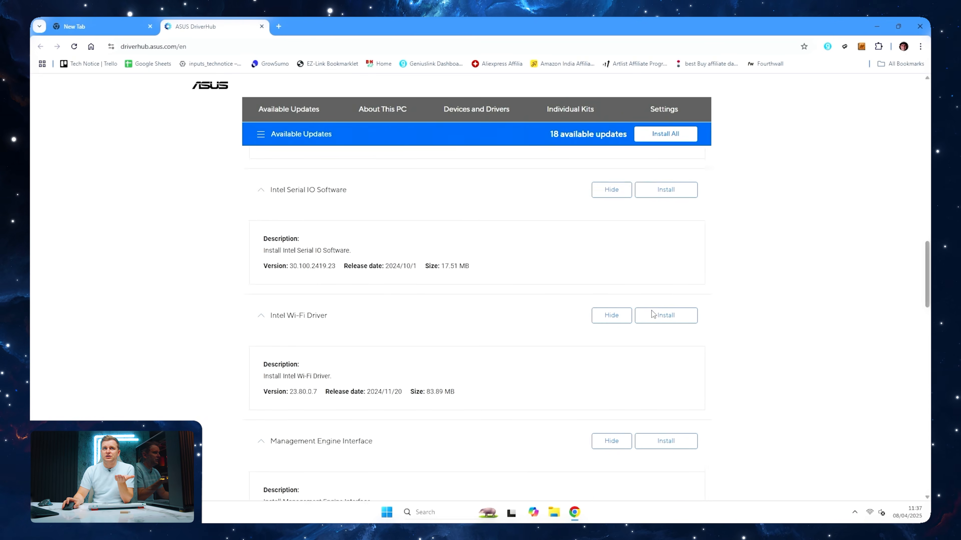
scroll(651, 314, down, 6)
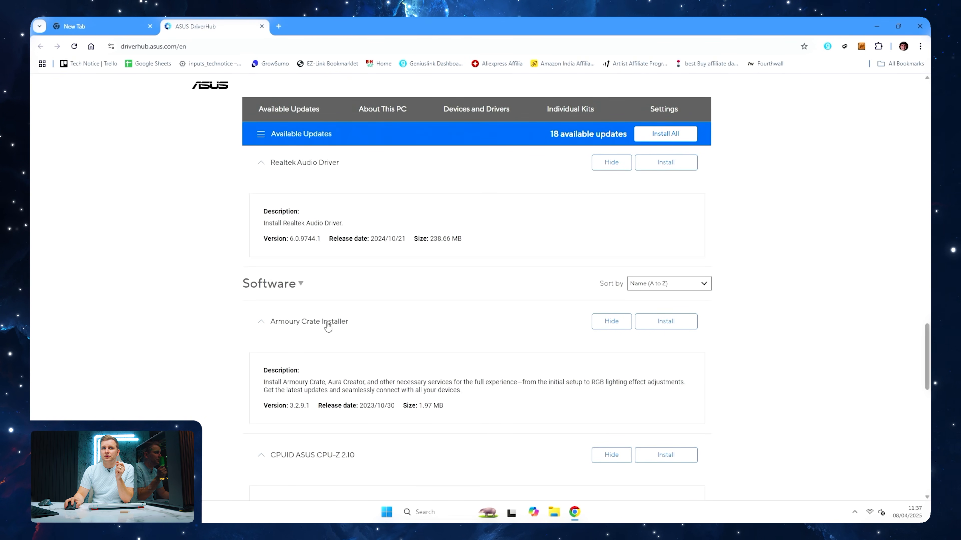
click(684, 326)
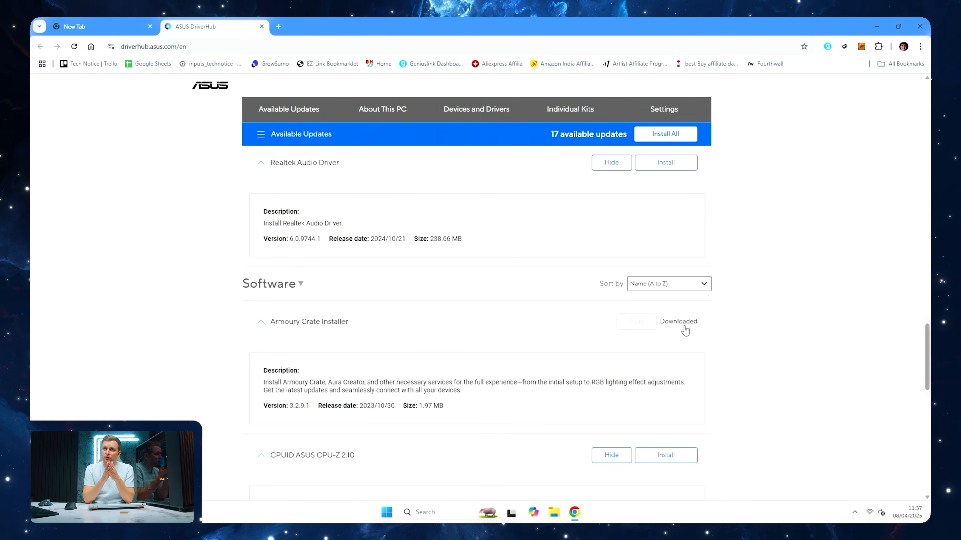
click(452, 371)
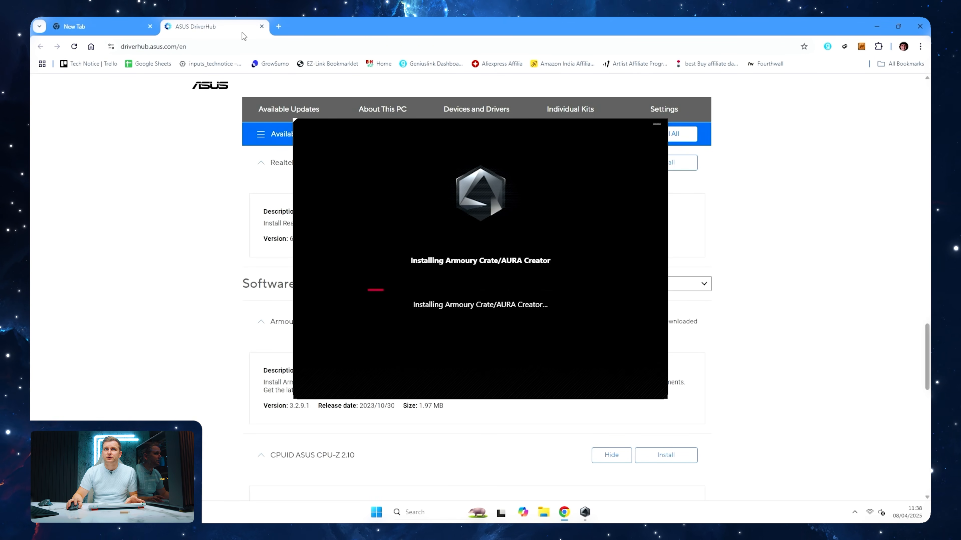
Open NVIDIA's drivers page in a new browser tab and reject the optional cookies
click(274, 29)
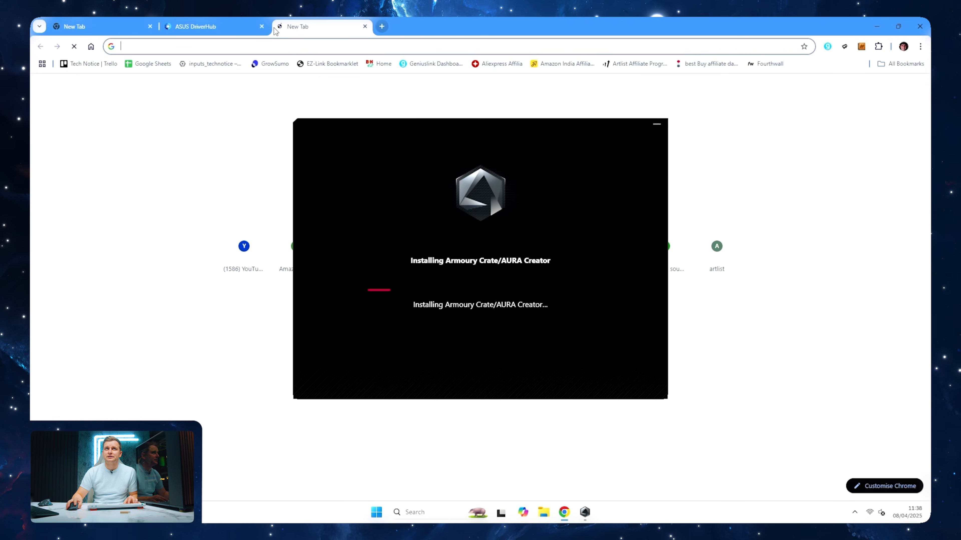
text(nvvnvvnvvnvvnvvnvvnvvnvvnvi)
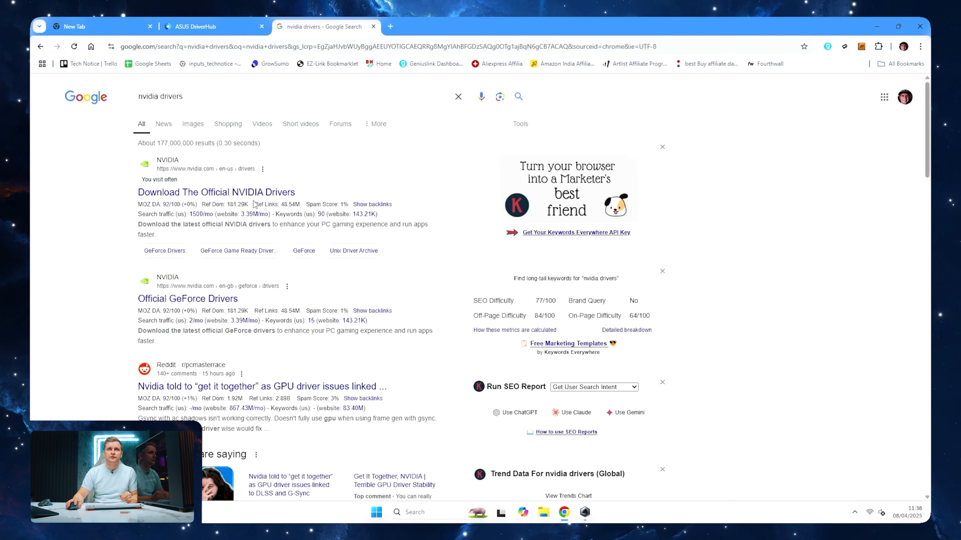
click(260, 192)
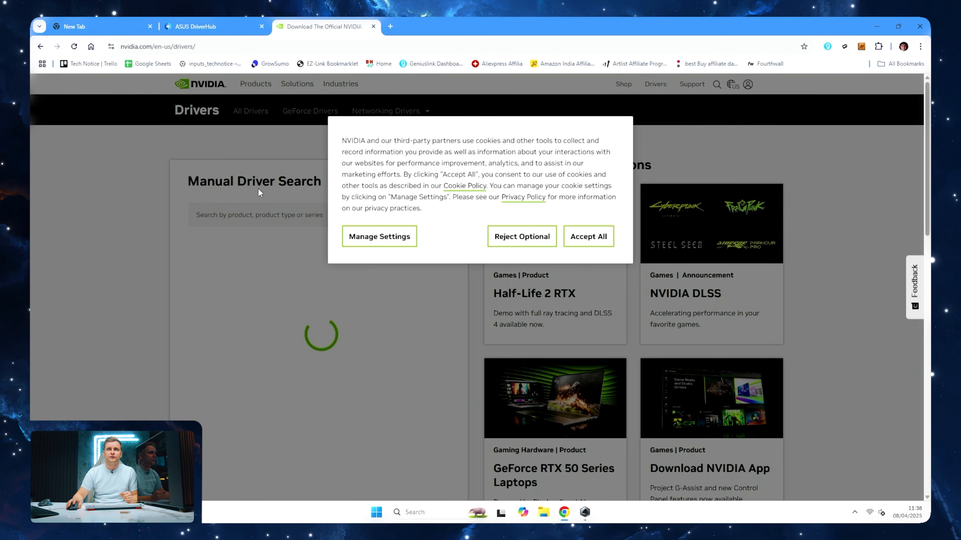
click(498, 232)
Check which GPU the system detects in Task Manager's performance view, and close Task Manager
key(ctrl+shift+Escape)
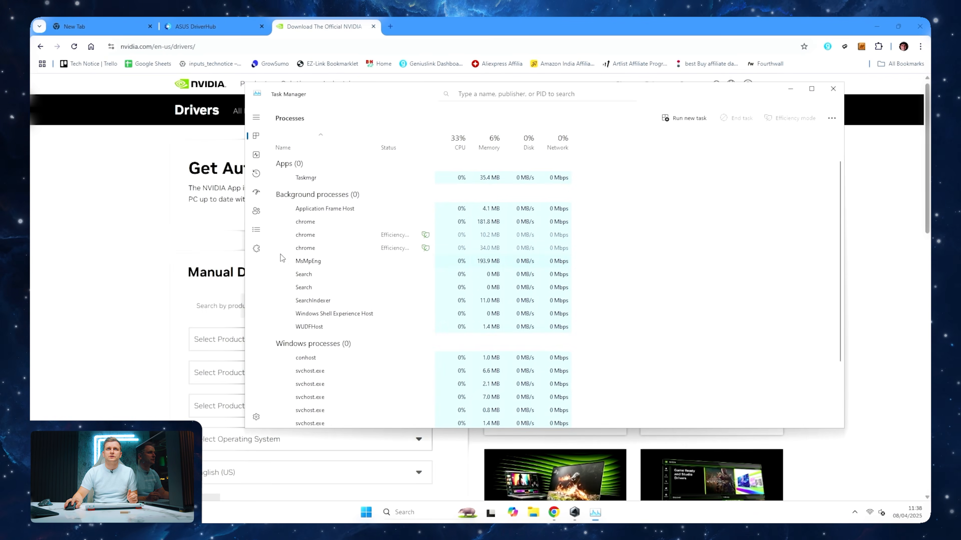
click(256, 154)
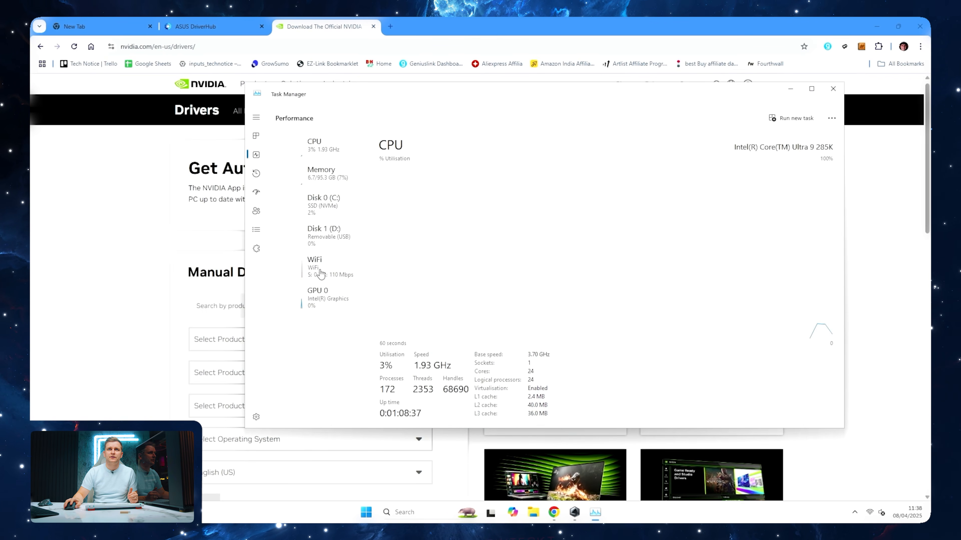
click(331, 298)
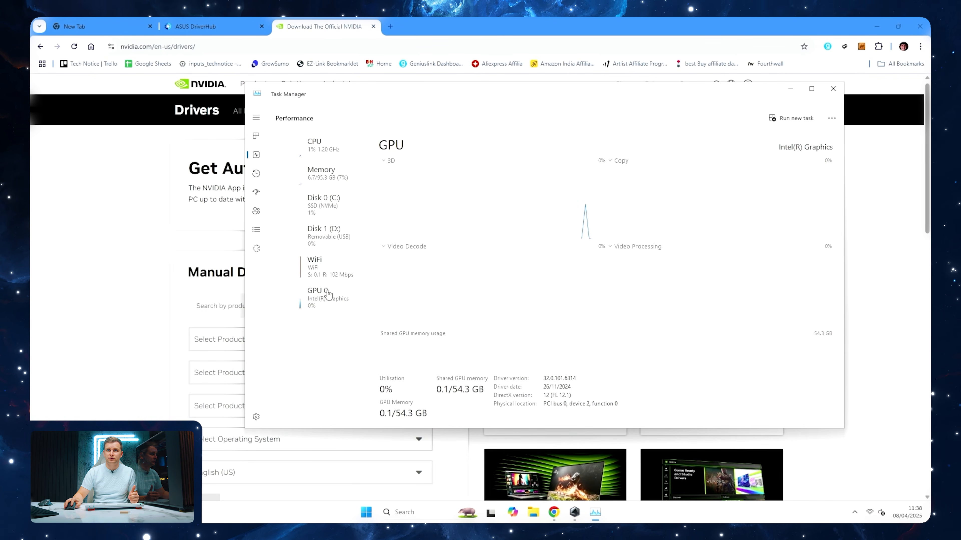
click(832, 89)
Search manually for the GeForce RTX 50 Series, NVIDIA GeForce RTX 5090, Windows 11 drivers and filter the results to Studio Drivers
scroll(290, 348, down, 4)
click(292, 191)
click(272, 217)
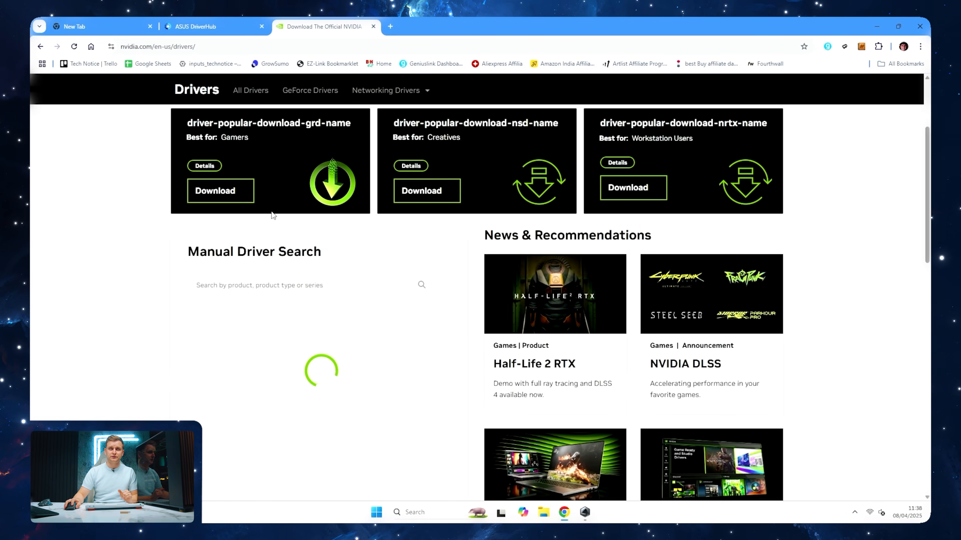
click(301, 387)
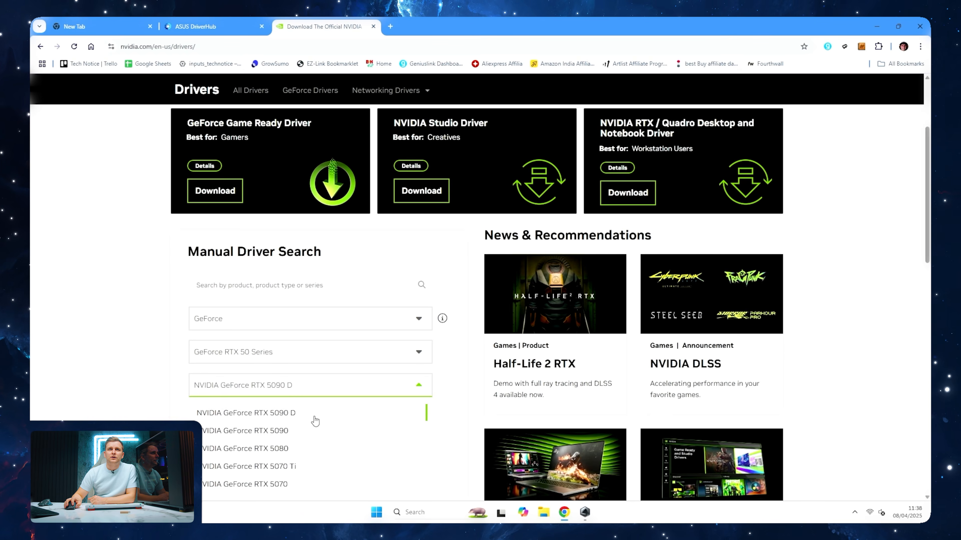
click(282, 431)
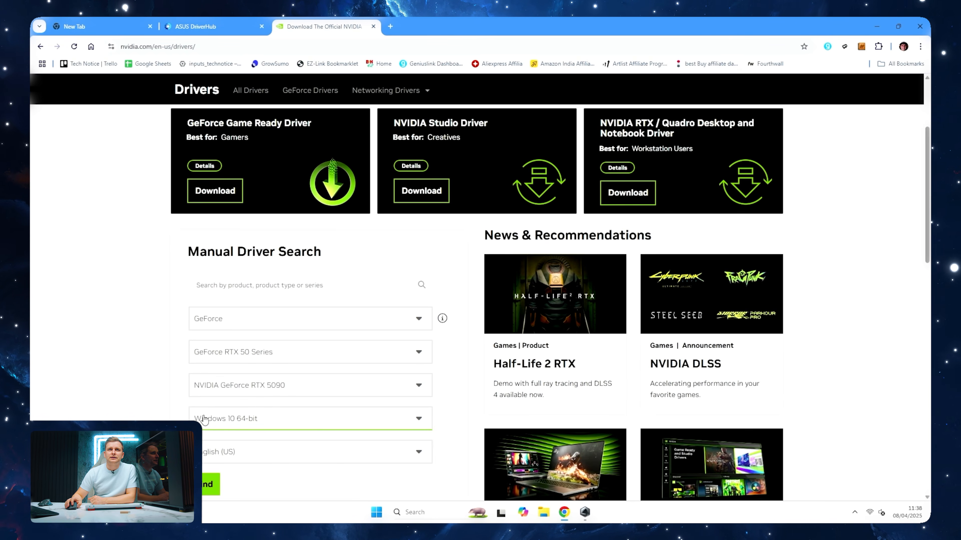
scroll(226, 424, down, 2)
click(207, 393)
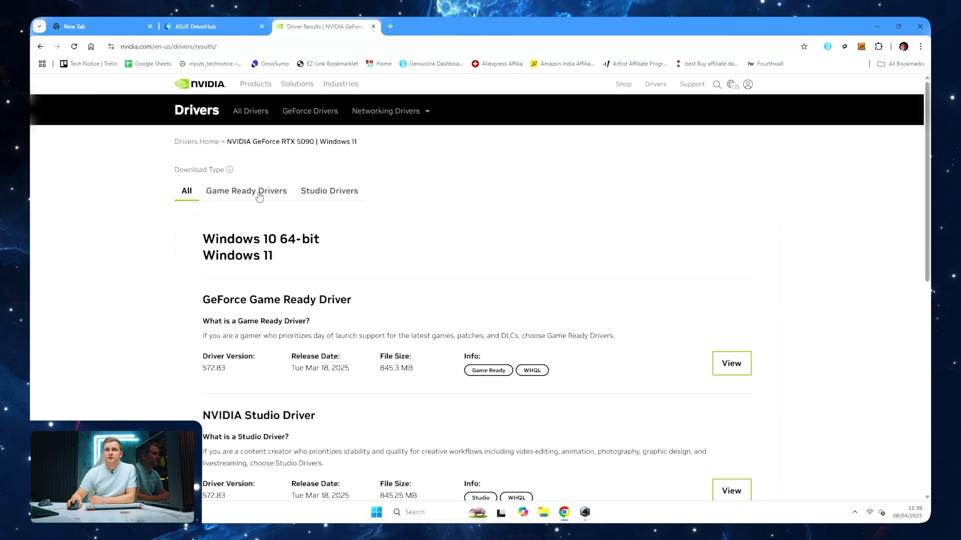
click(350, 200)
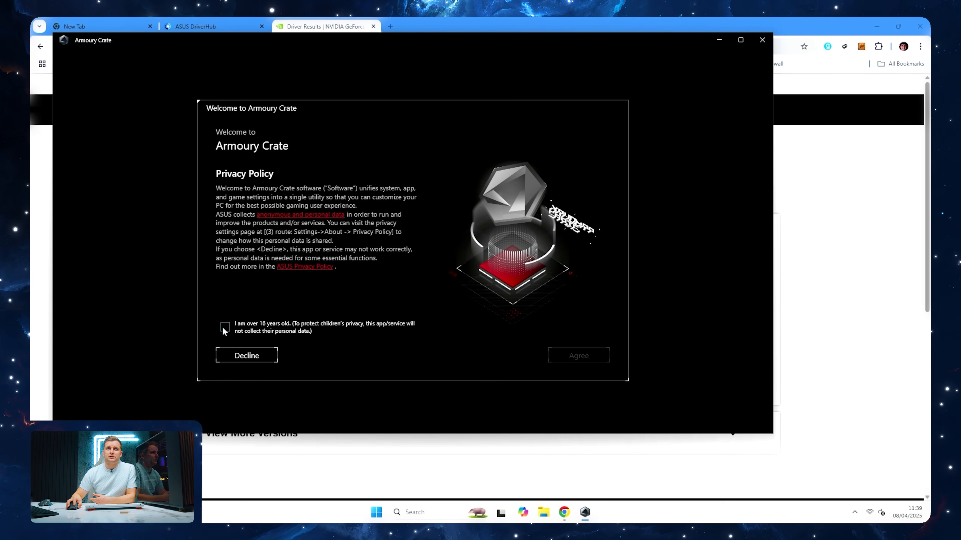
Accept the Armoury Crate privacy policy with the over-16 confirmation, and start its setup without any of the additional features
click(225, 327)
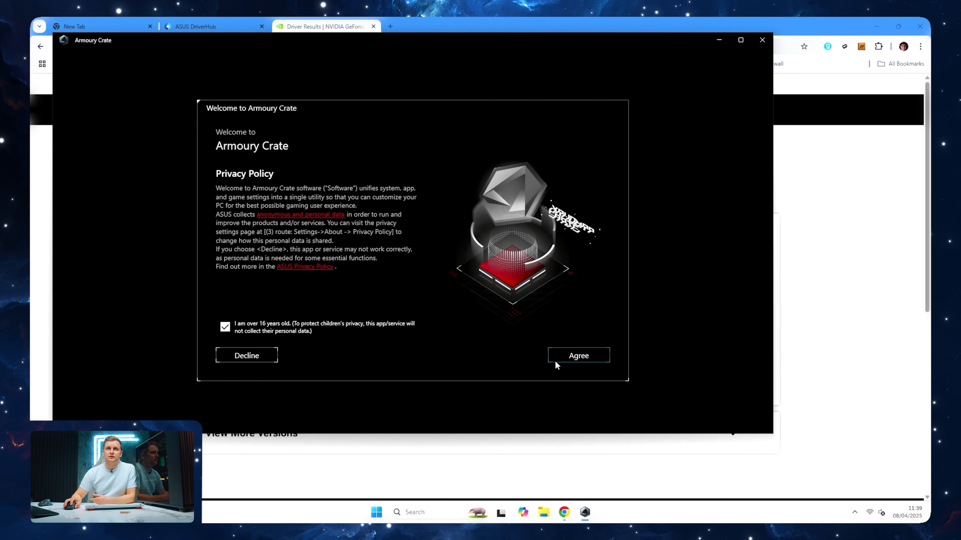
click(562, 364)
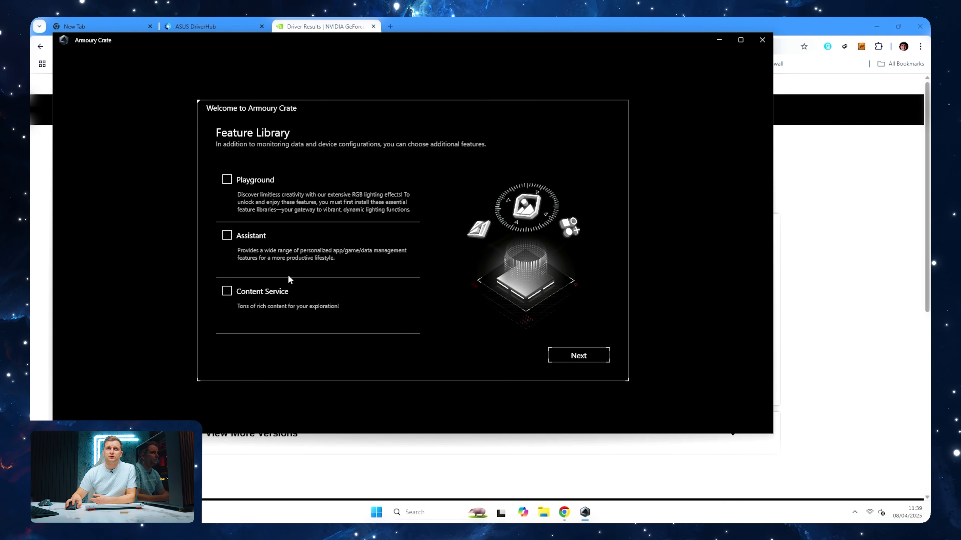
click(578, 355)
click(433, 345)
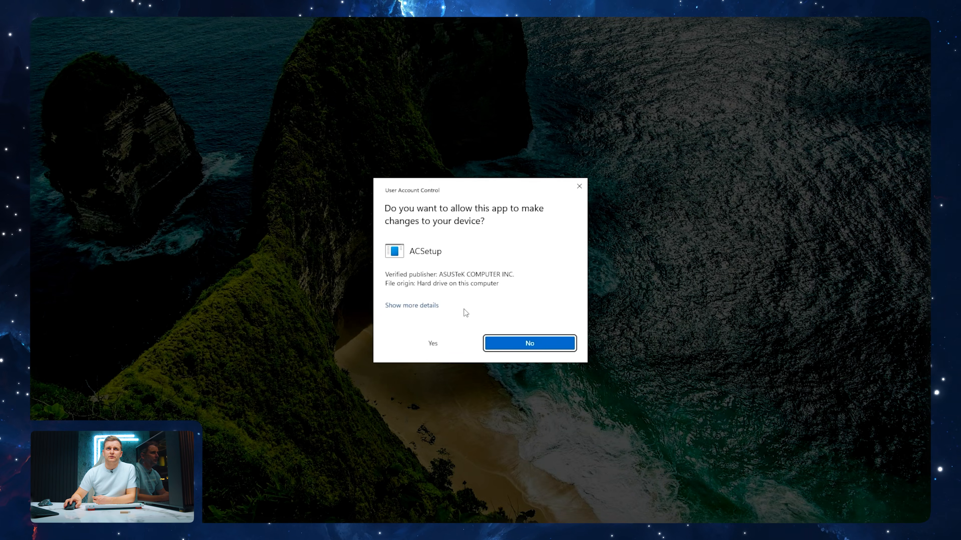
click(439, 346)
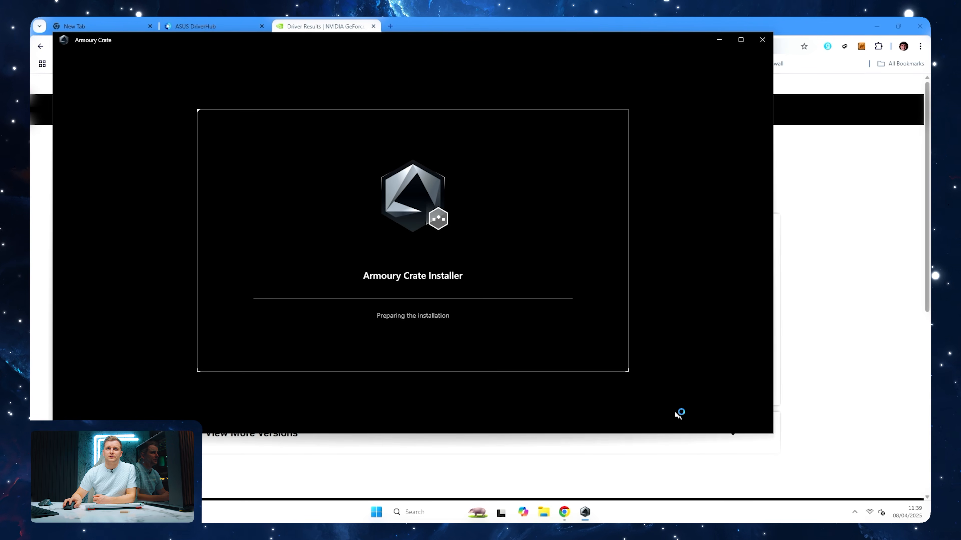
Download the NVIDIA Studio Driver 572.83 for Windows 11
scroll(806, 408, down, 2)
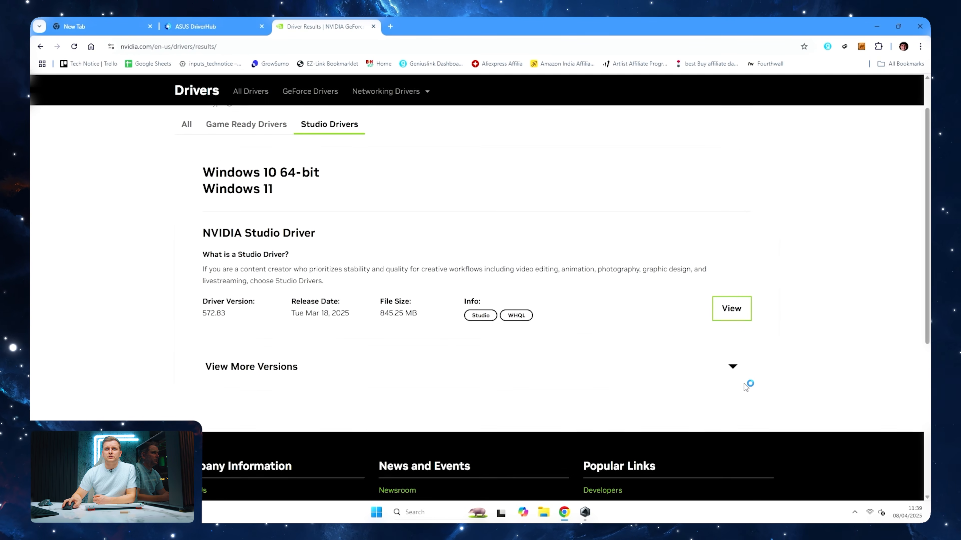
click(735, 309)
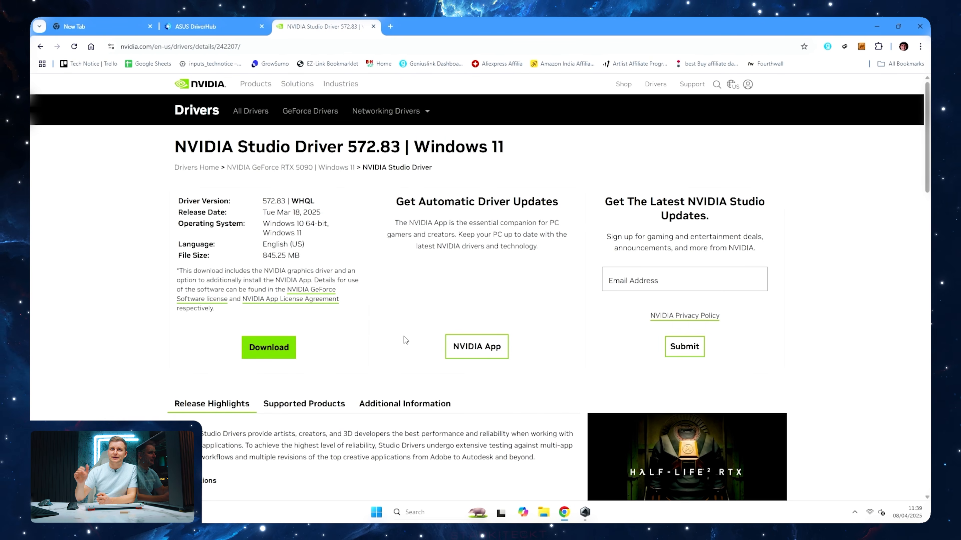
click(286, 358)
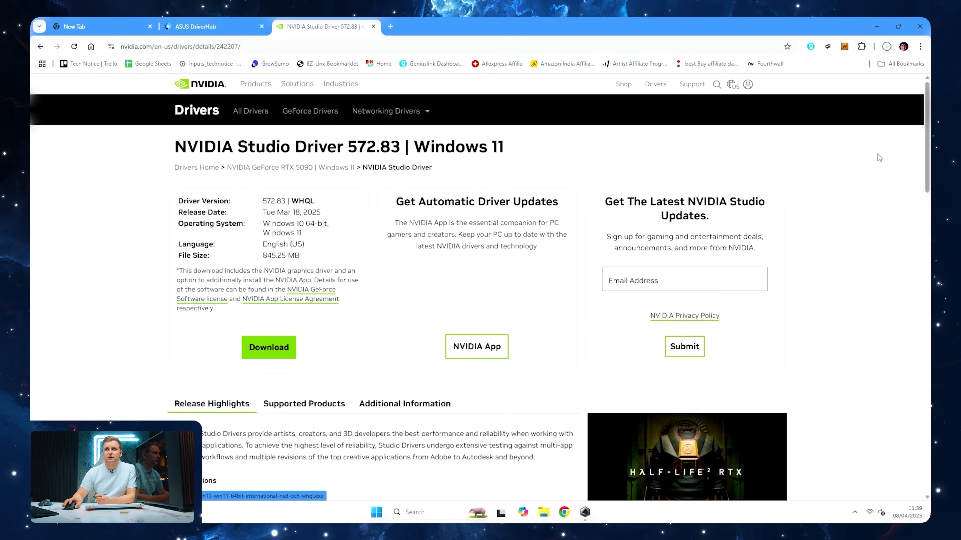
Find the Intel Driver & Support Assistant page on the web and download its installer
click(511, 44)
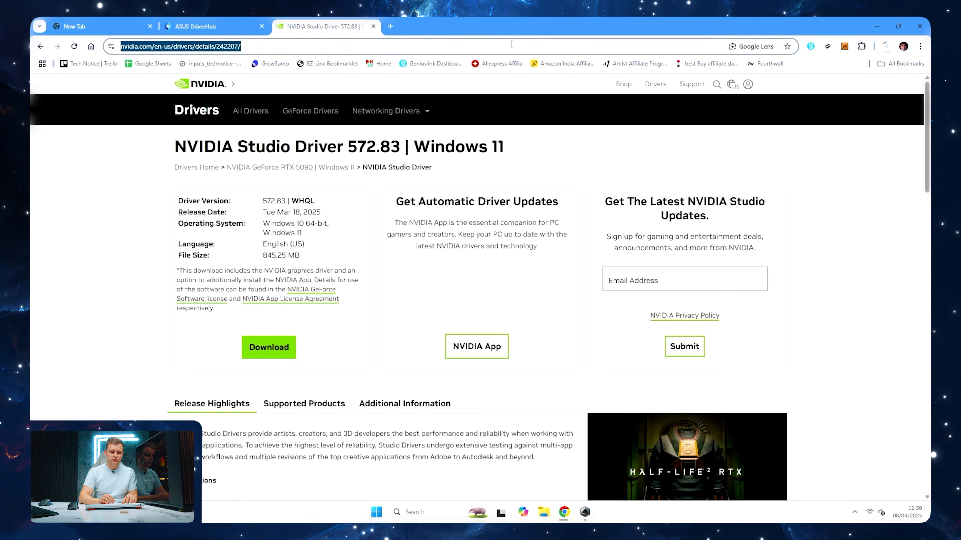
text(intel driver su)
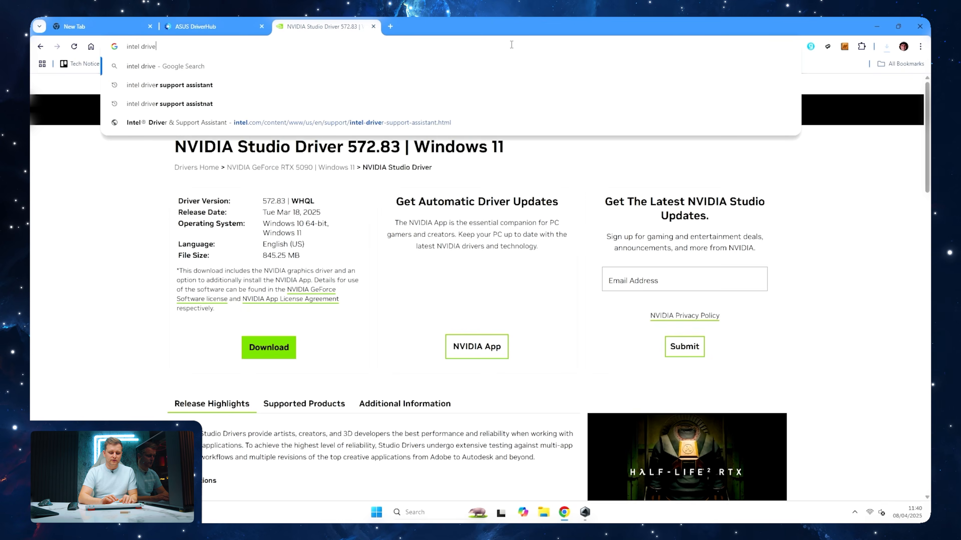
text(ppo)
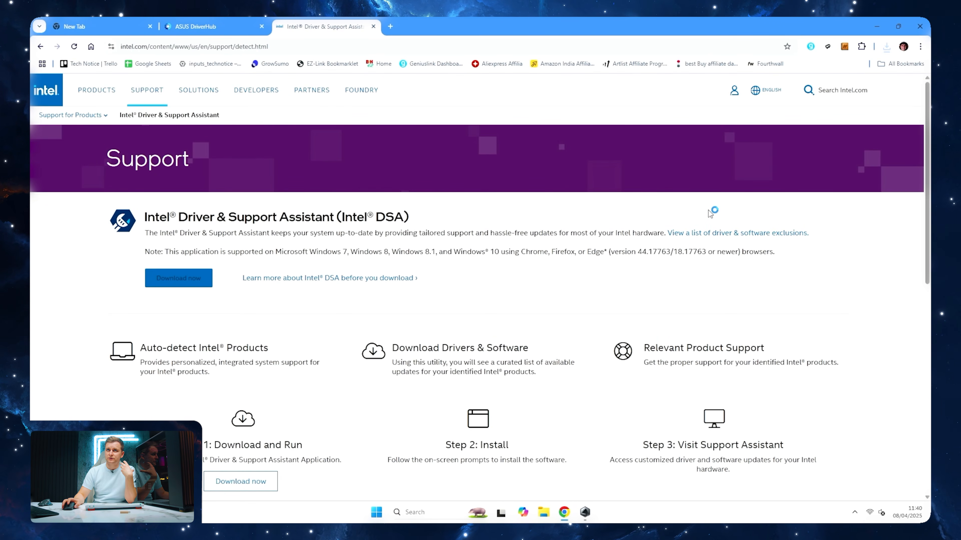
Run the Intel Driver & Support Assistant and NVIDIA 572.83 installers from the Downloads folder, and launch the installed Intel assistant
click(886, 47)
click(864, 92)
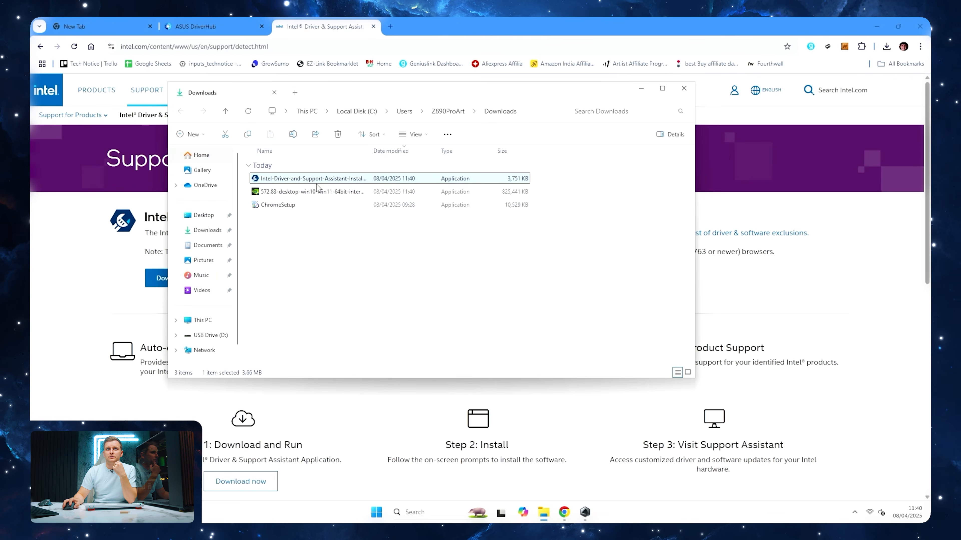
double_click(317, 180)
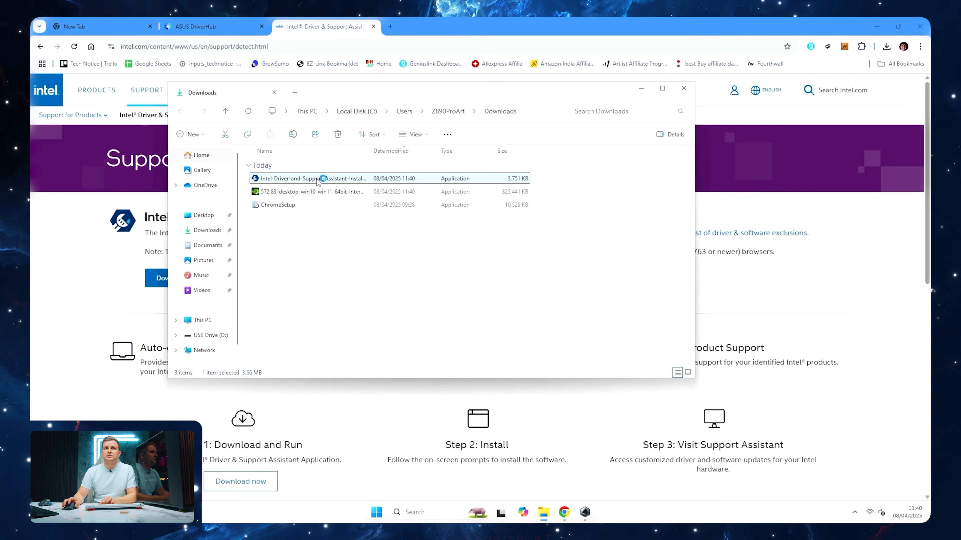
click(317, 192)
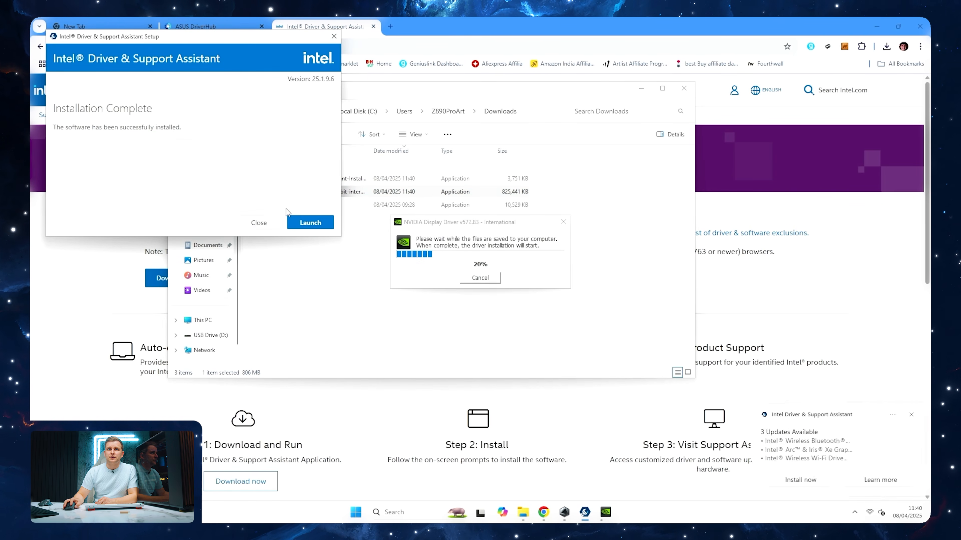
click(308, 221)
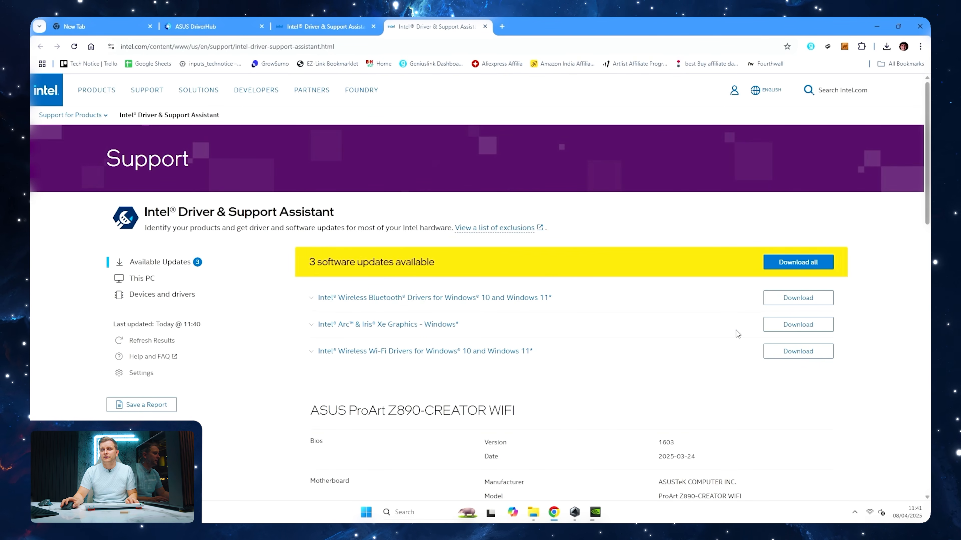
Download all three available Intel software updates and start installing the Wireless Bluetooth driver, allowing it to make changes to the device
click(798, 262)
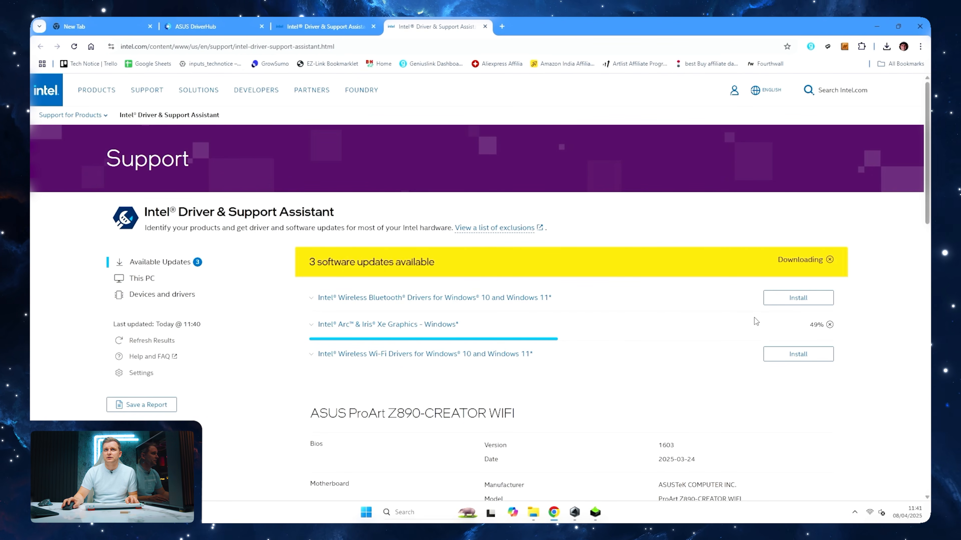
click(812, 304)
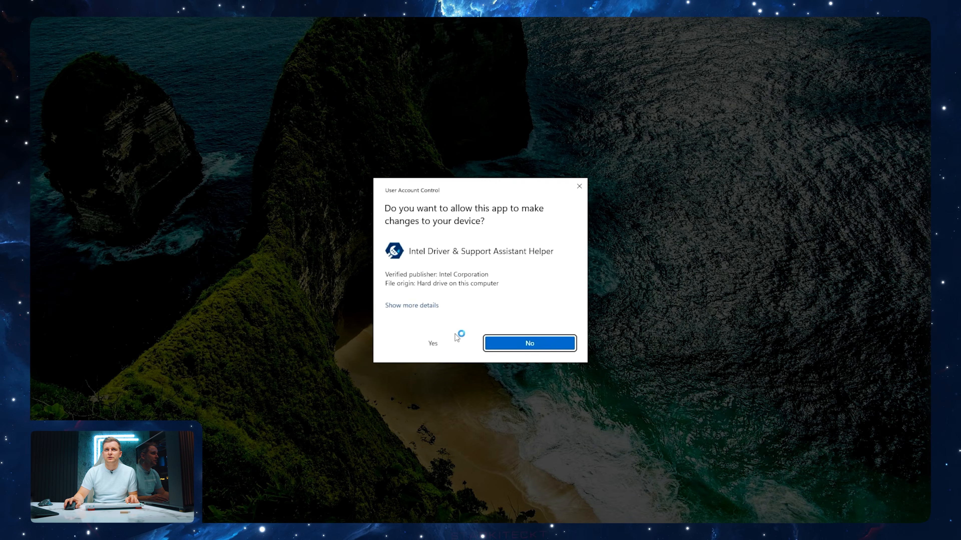
click(528, 341)
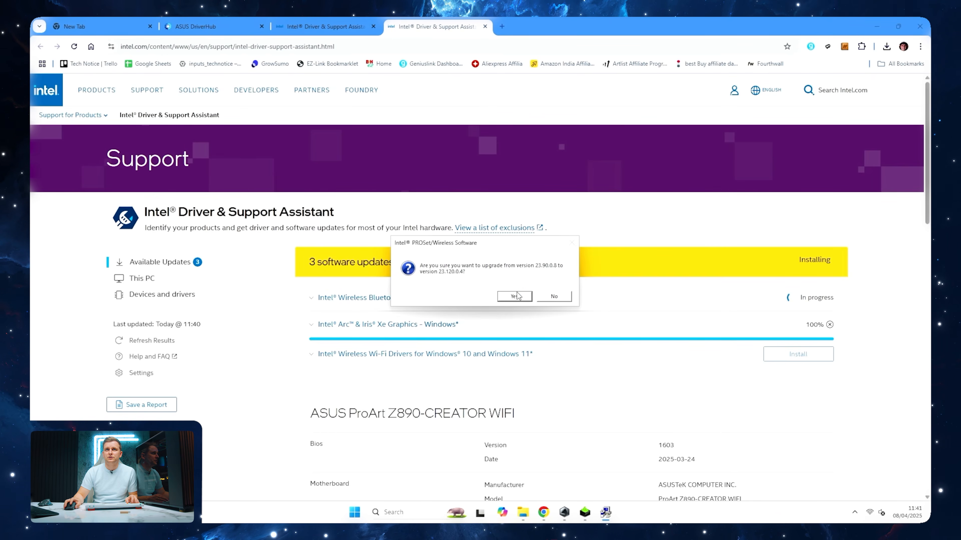
Confirm the Intel PROSet/Wireless upgrade to 23.120.0.4, accept the Wireless Bluetooth licence terms, and install with the Typical setup type
click(514, 297)
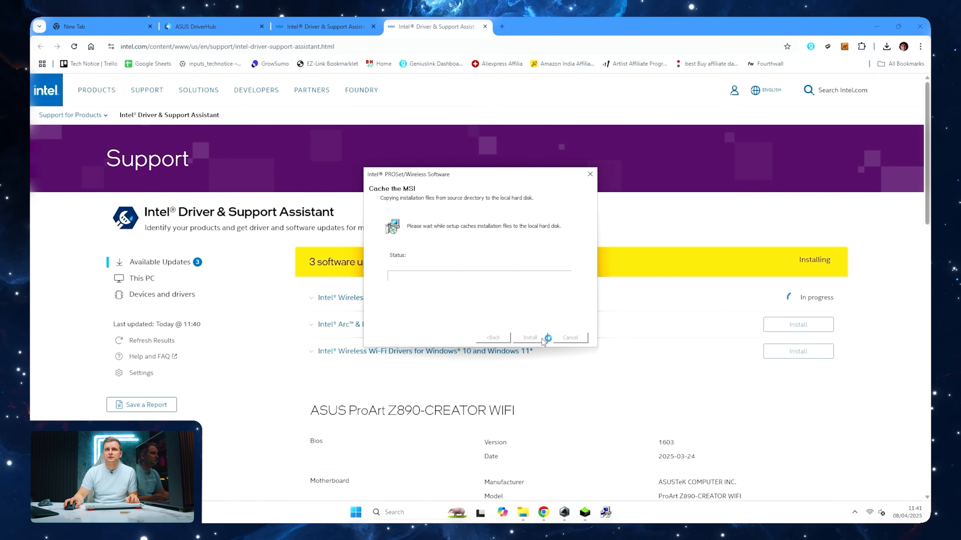
click(536, 339)
click(480, 316)
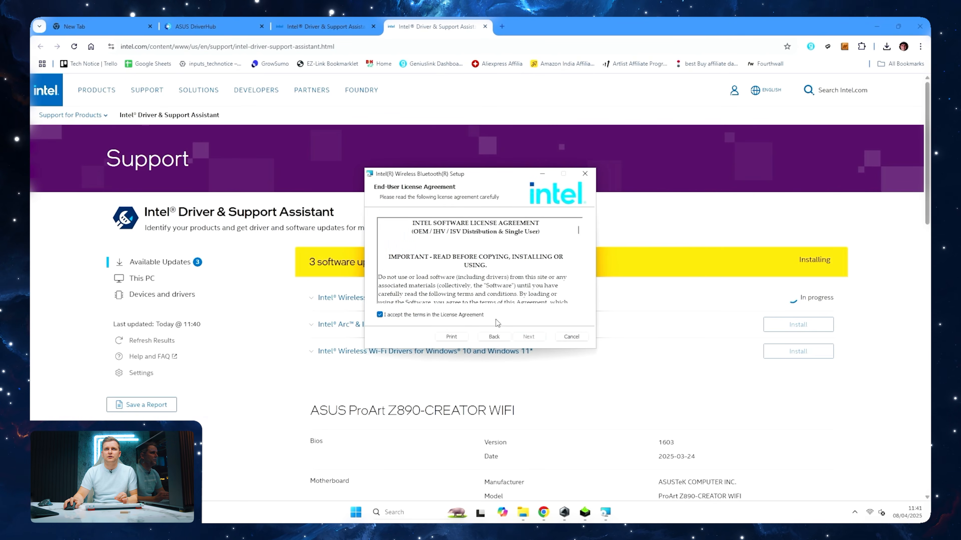
click(533, 337)
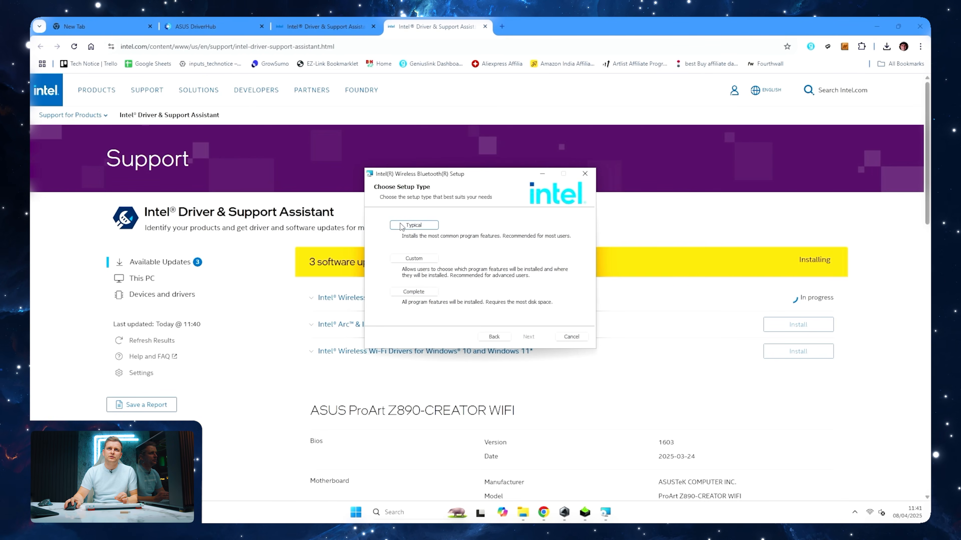
click(402, 226)
click(534, 338)
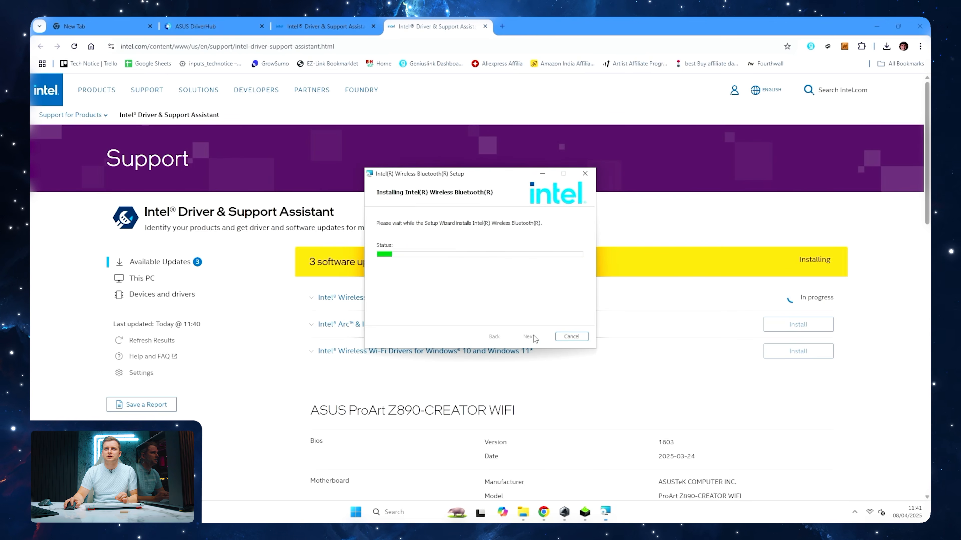
Start a custom clean installation of only the NVIDIA Graphics Driver 572.83 package, without the NVIDIA App
click(589, 501)
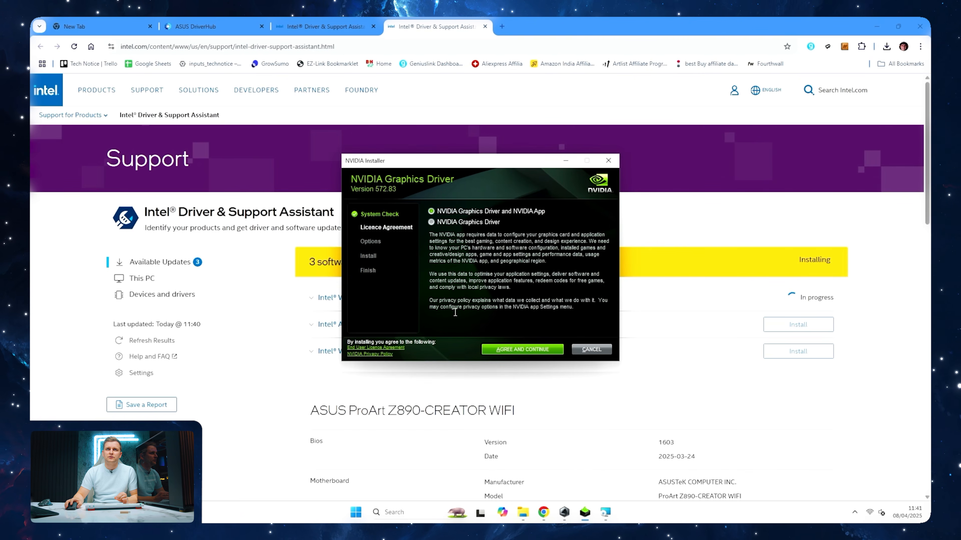
click(433, 223)
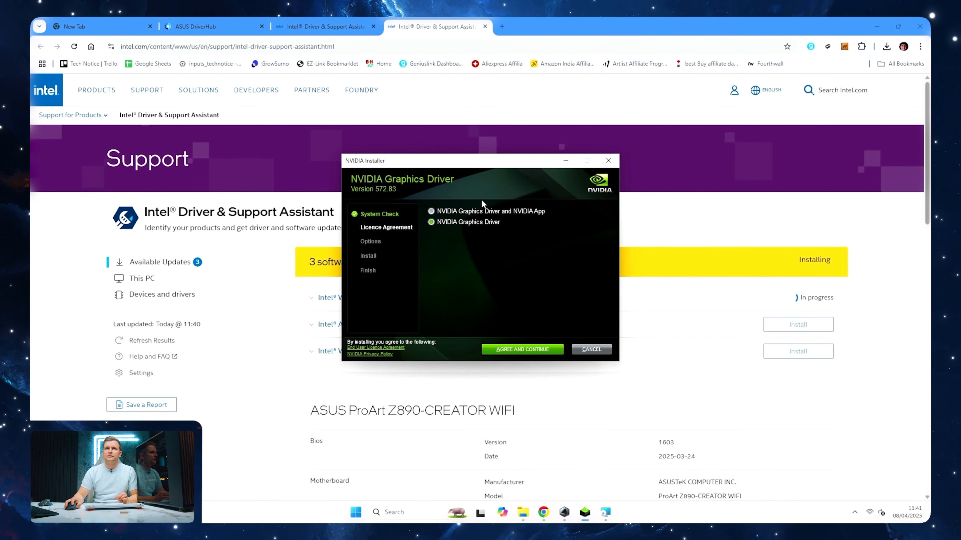
click(522, 349)
click(452, 266)
click(543, 349)
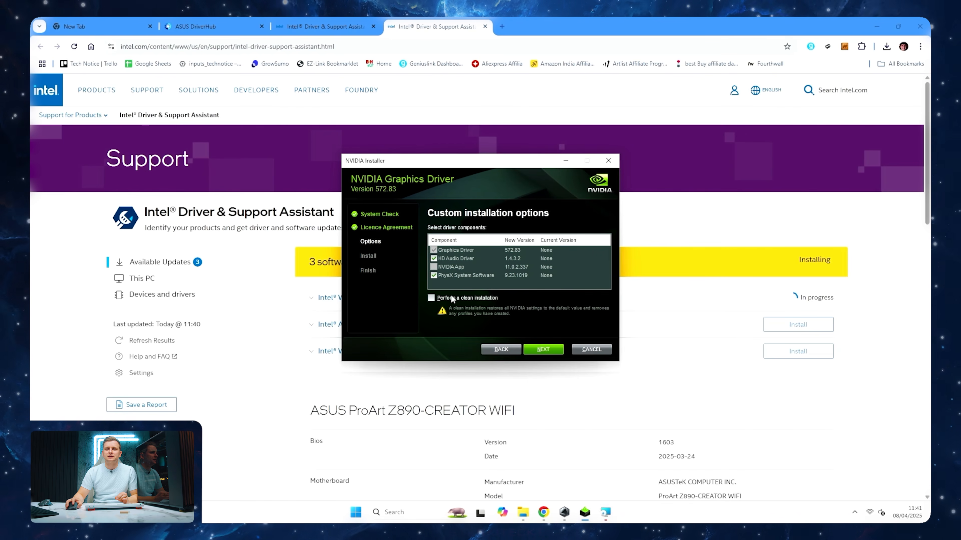
click(431, 298)
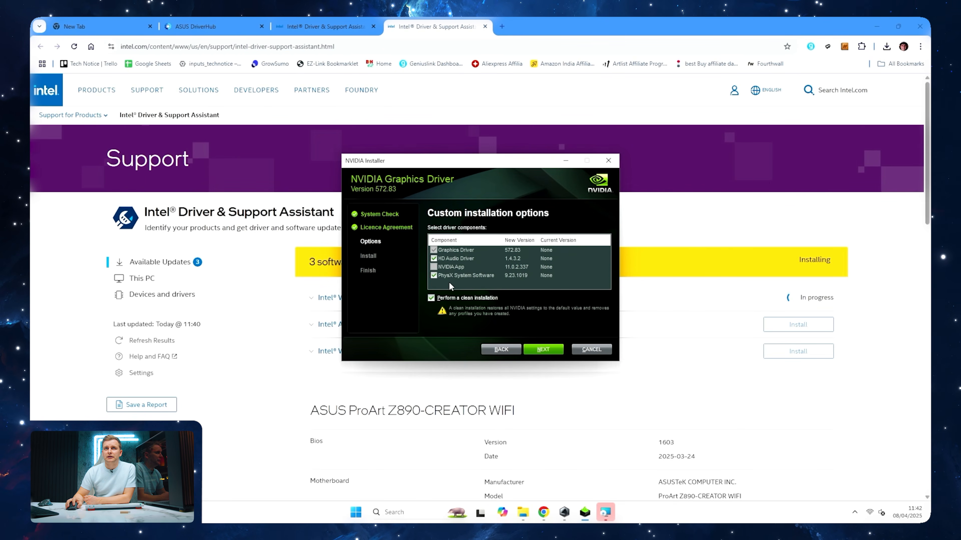
click(543, 349)
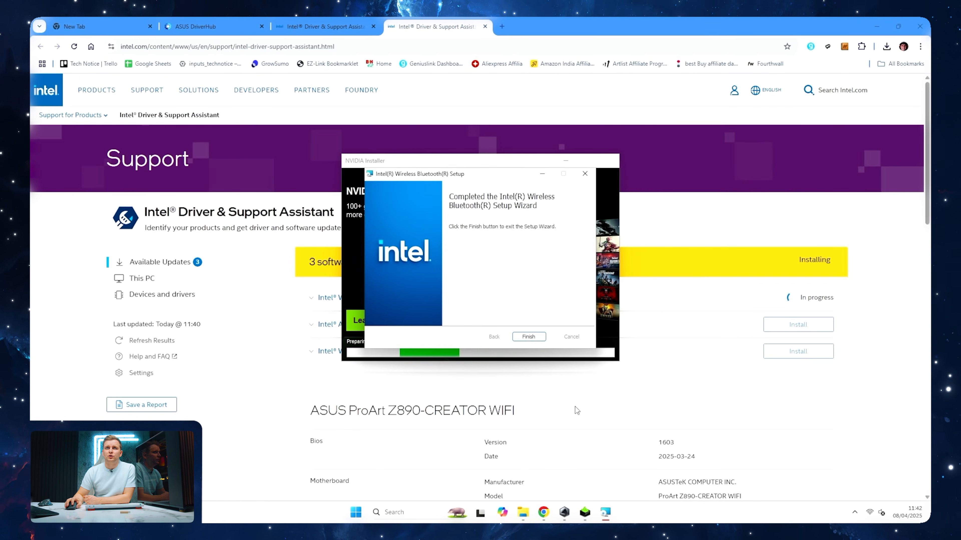
Finish the Intel Wireless Bluetooth setup, check the Armoury Crate installer's progress, and return to the Intel support page
click(537, 338)
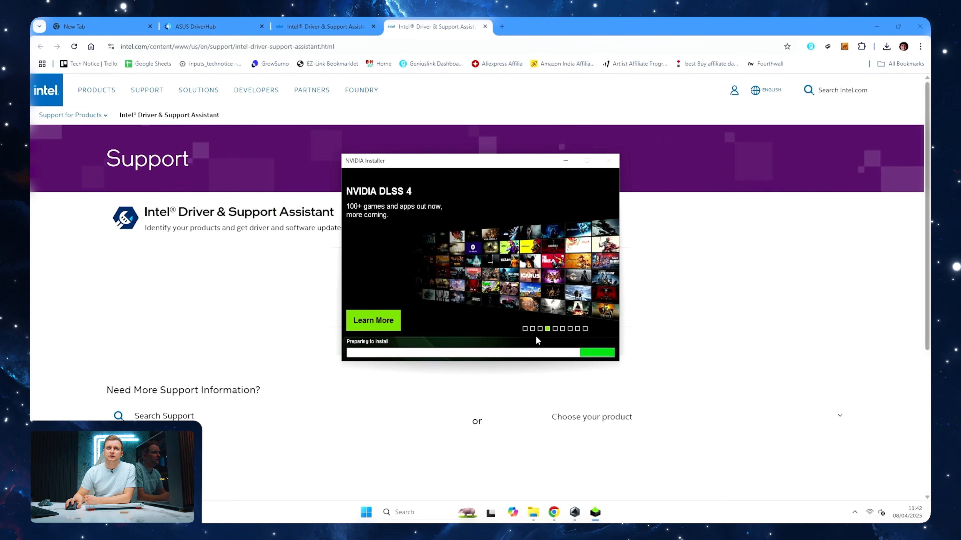
click(574, 512)
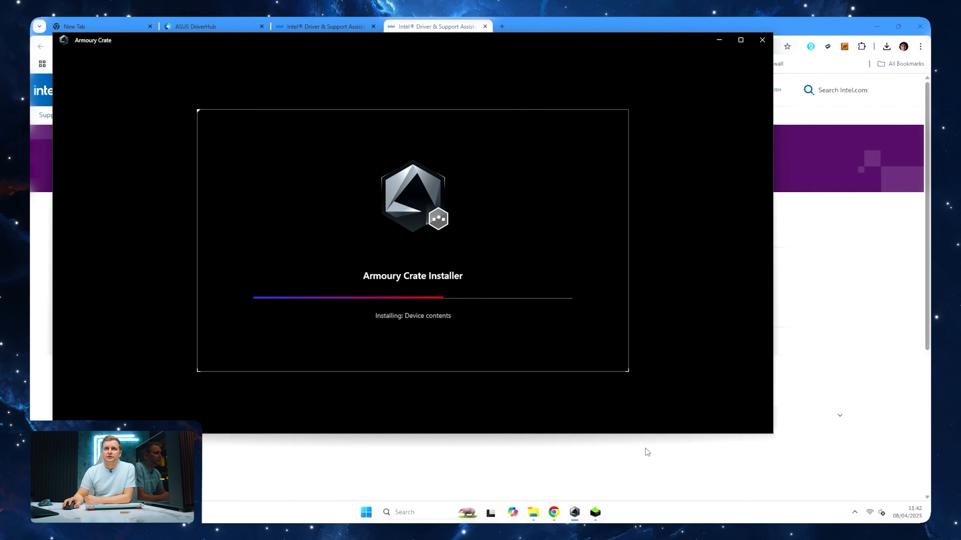
click(817, 397)
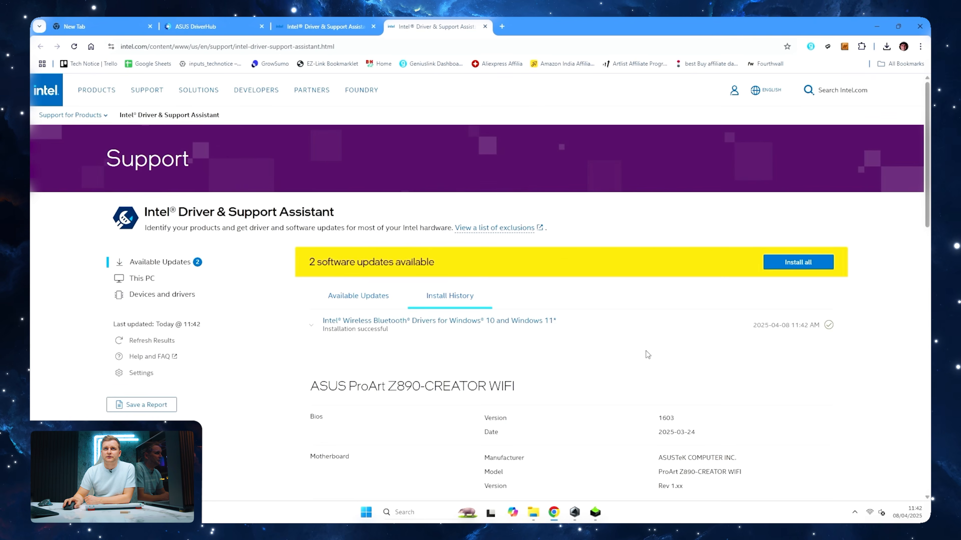
Start the available Intel Arc & Iris Xe Graphics update with permission to change the device, and accept its software licence agreement
click(361, 299)
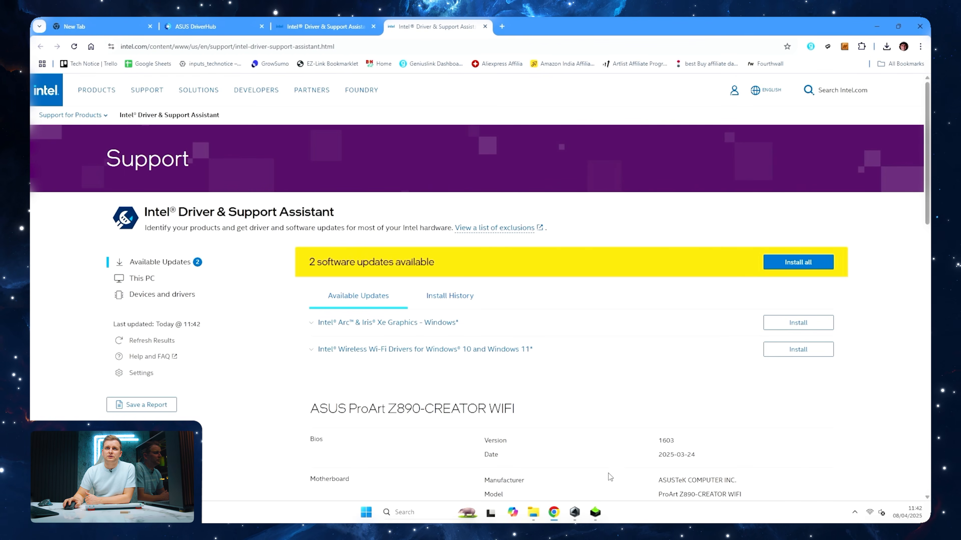
click(803, 328)
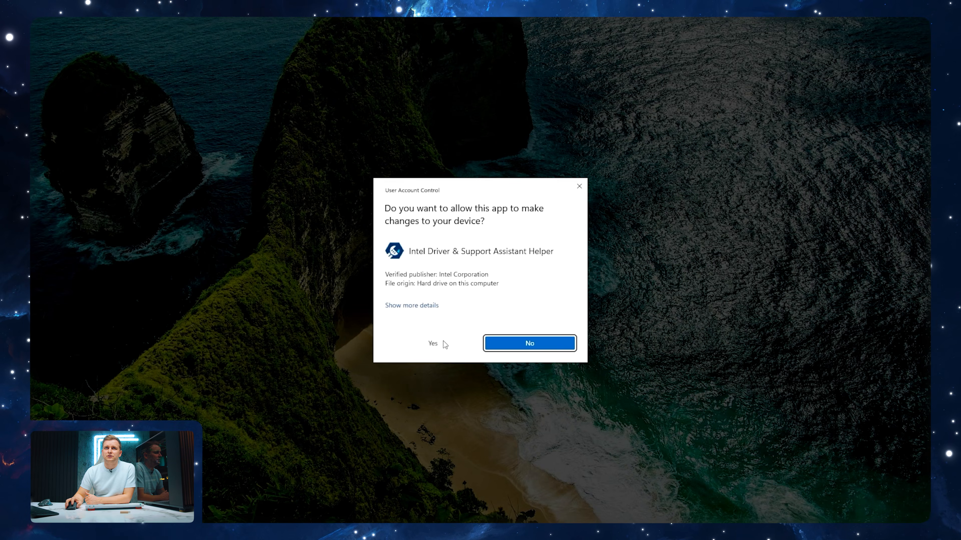
click(435, 344)
click(613, 376)
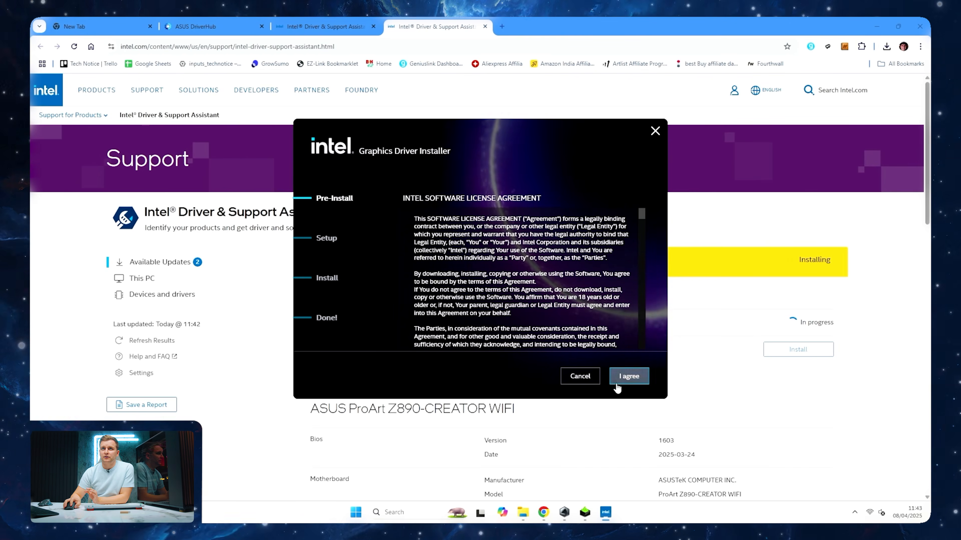
click(623, 378)
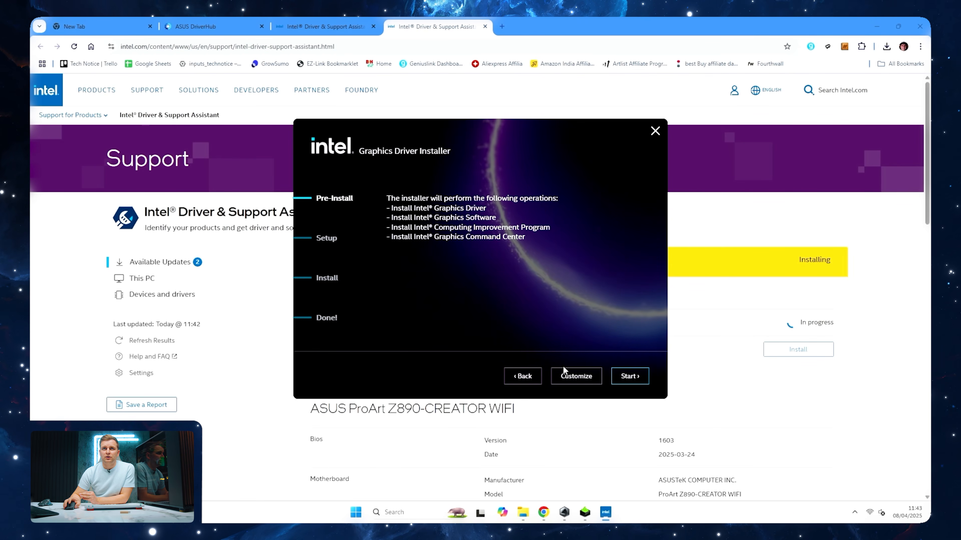
Customize the Intel graphics installation to a clean install of the Graphics Driver only, excluding Graphics Software and the Computing Improvement Program, and start it
click(571, 375)
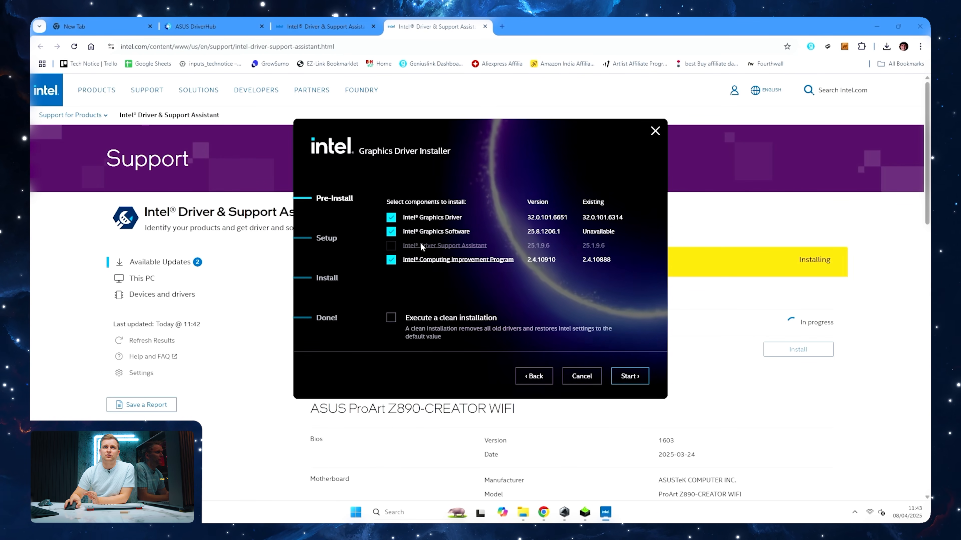
click(391, 232)
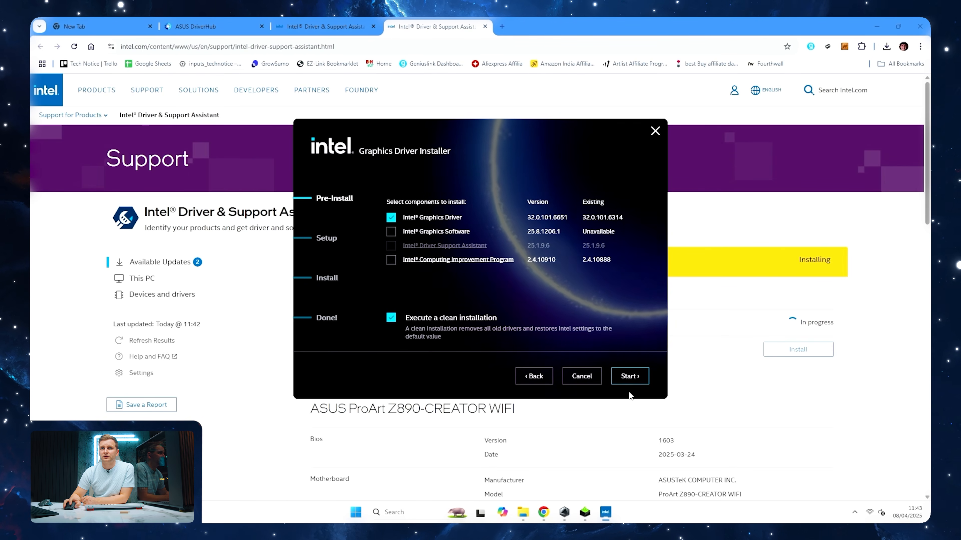
click(622, 378)
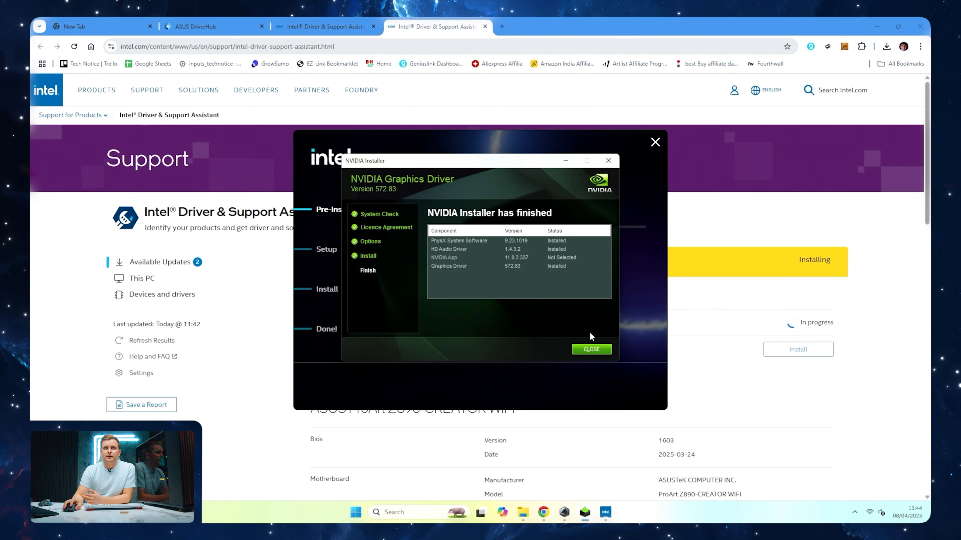
Close the finished NVIDIA installer and check on the Armoury Crate and Intel graphics installations
click(591, 350)
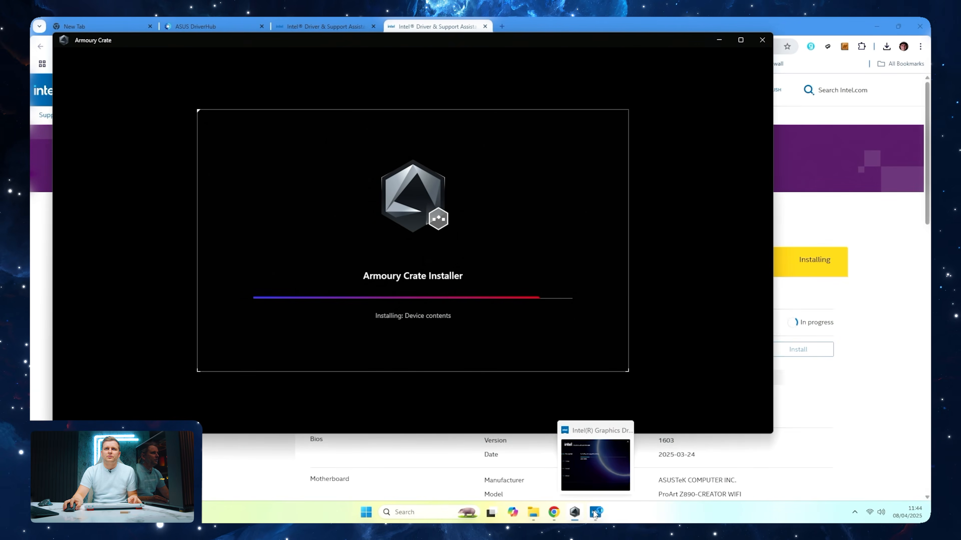
click(594, 514)
click(874, 342)
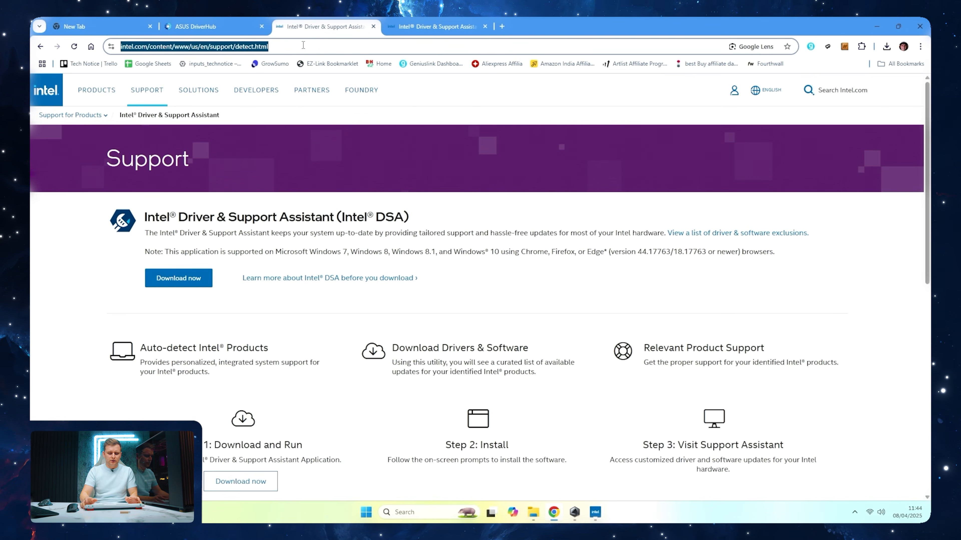
Search the web for the hwinfo64 download and download the HWiNFO installer for Windows from hwinfo.com
text(hwi)
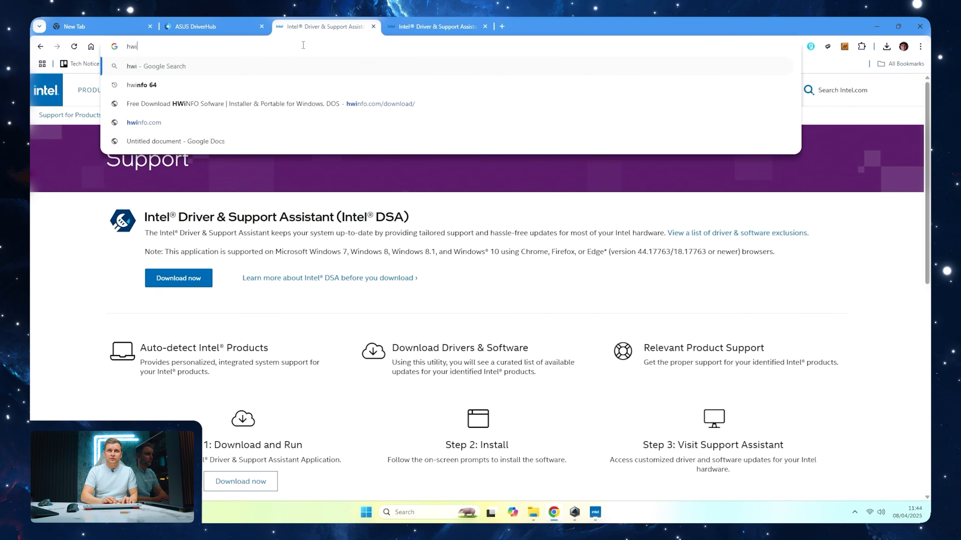
text(nfo64 dow)
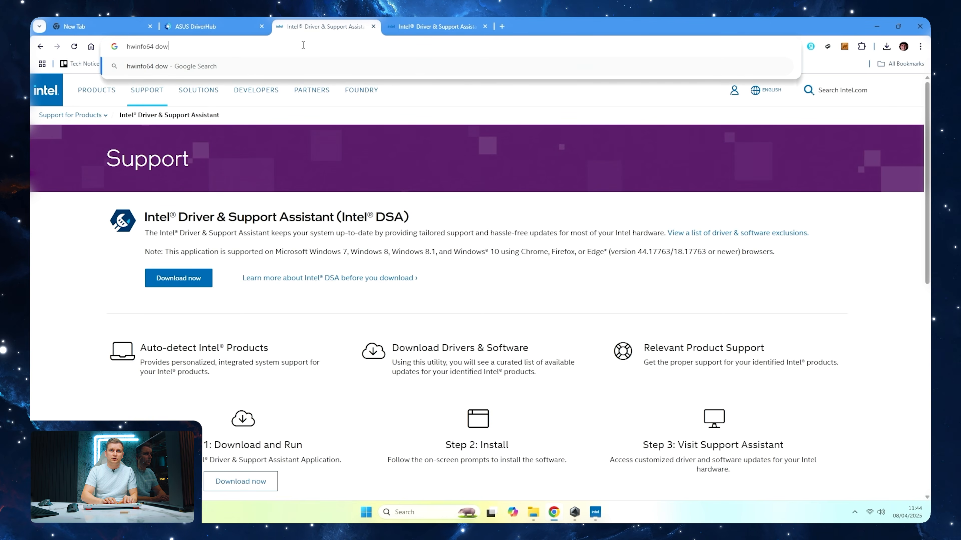
key(Return)
click(257, 181)
click(589, 382)
scroll(385, 363, down, 3)
mouse_move(293, 404)
click(283, 445)
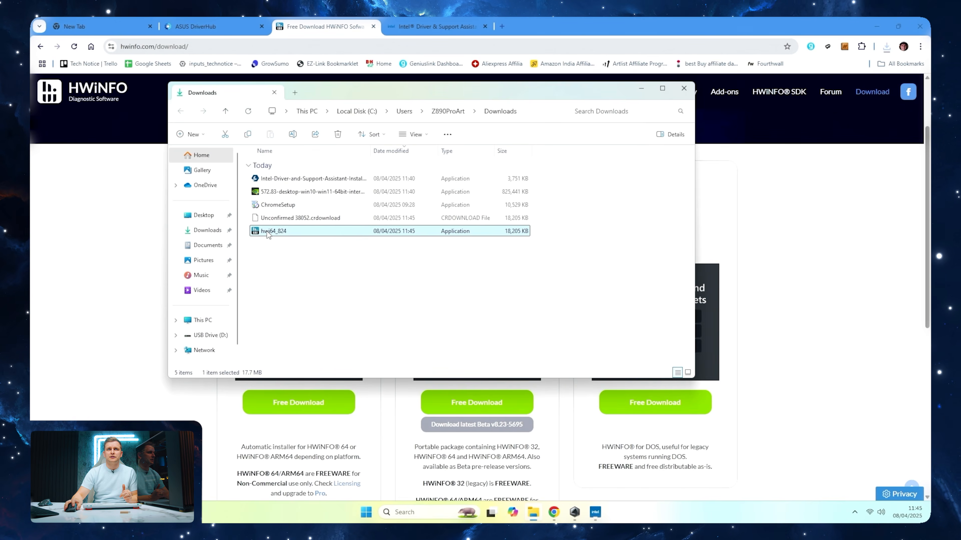
Run hwi64_824 from the Downloads folder and install HWiNFO 64 in English with the licence accepted and the default destination folder
double_click(270, 232)
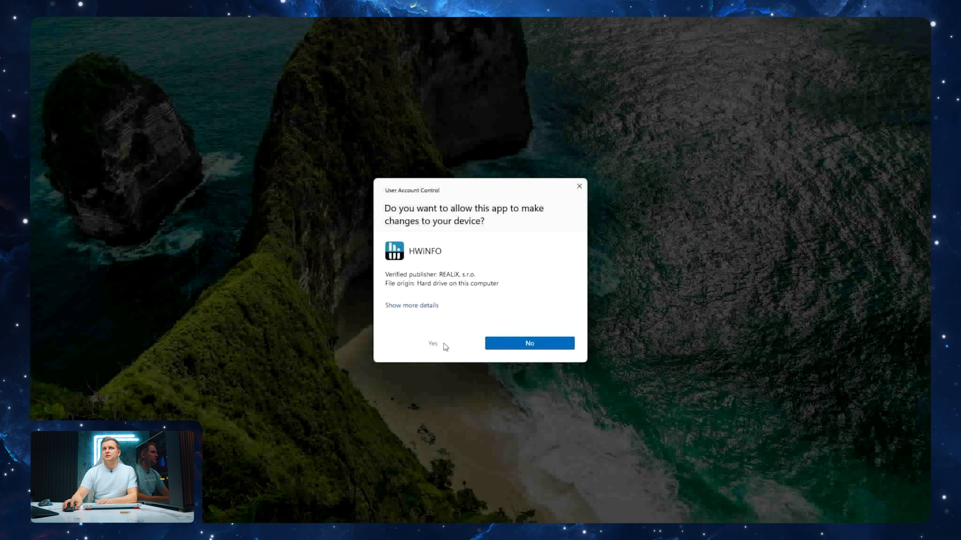
click(444, 343)
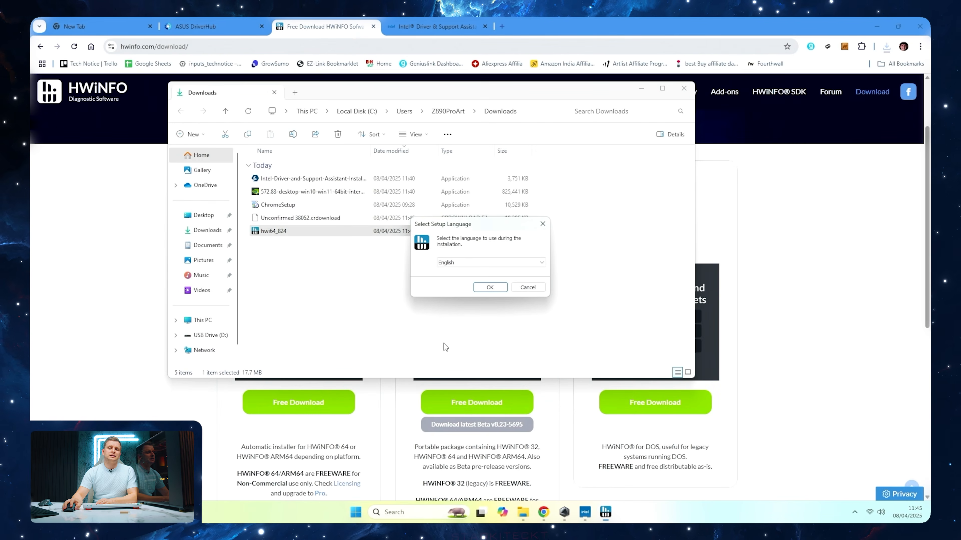
click(488, 288)
key(Return)
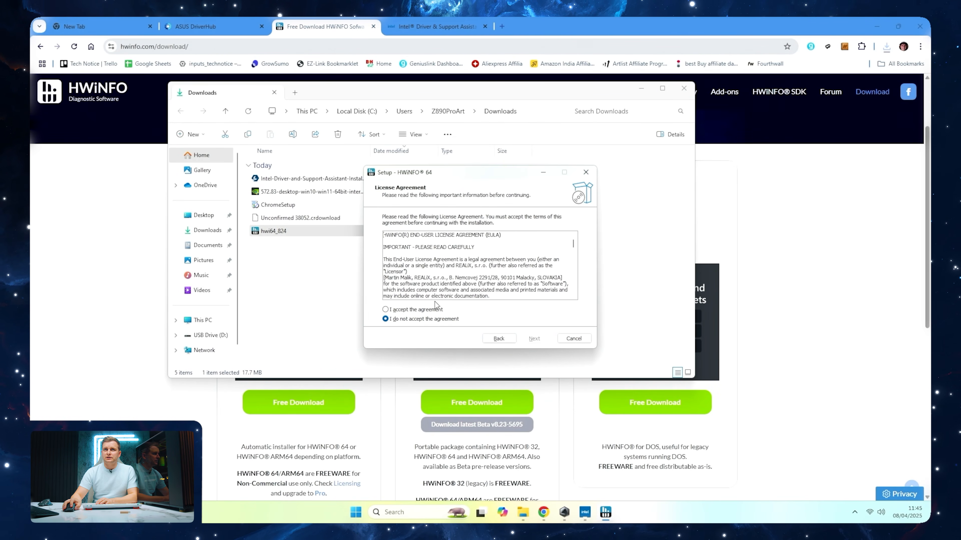
key(Return)
key(Return)
key(Return)
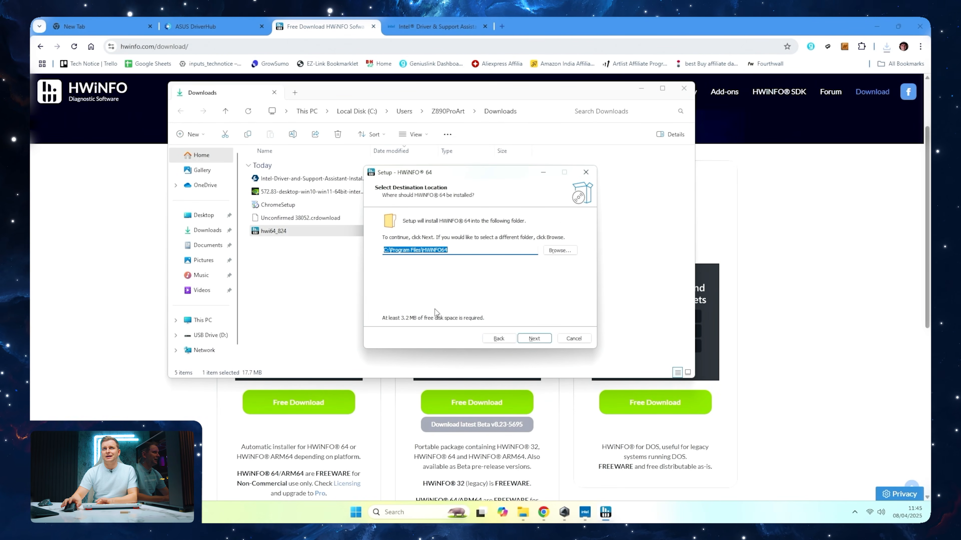
key(Return)
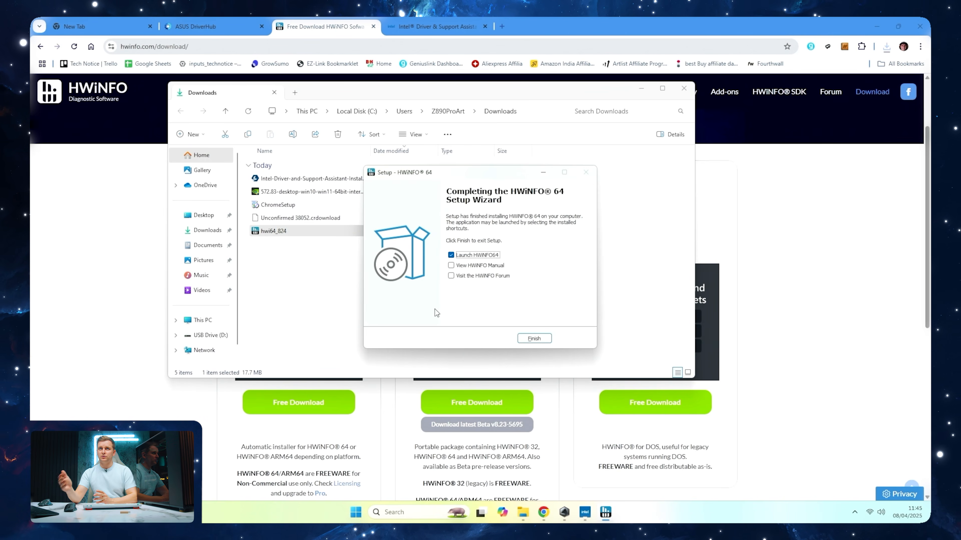
Finish the setup with HWiNFO64 set to launch, allow it to make changes to the device, and start its sensor monitoring
click(533, 338)
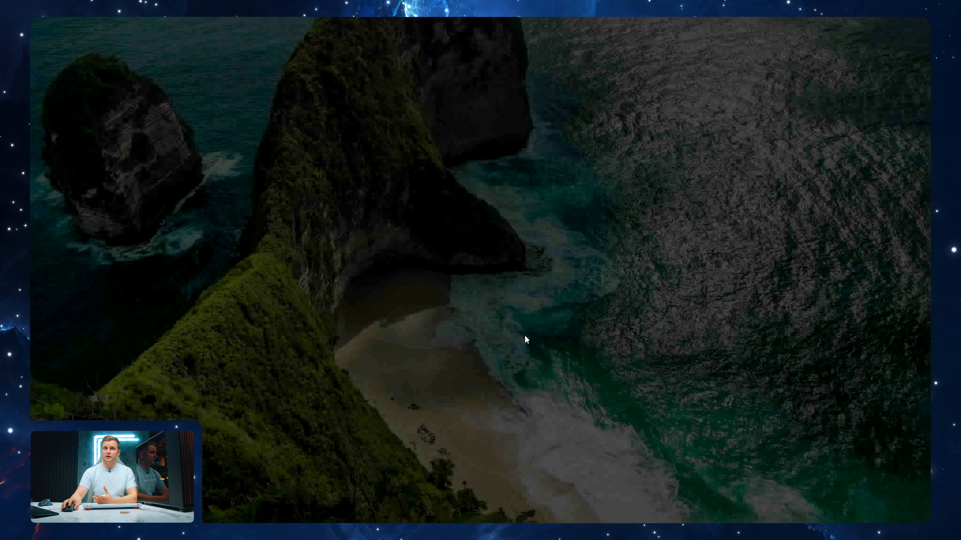
click(441, 350)
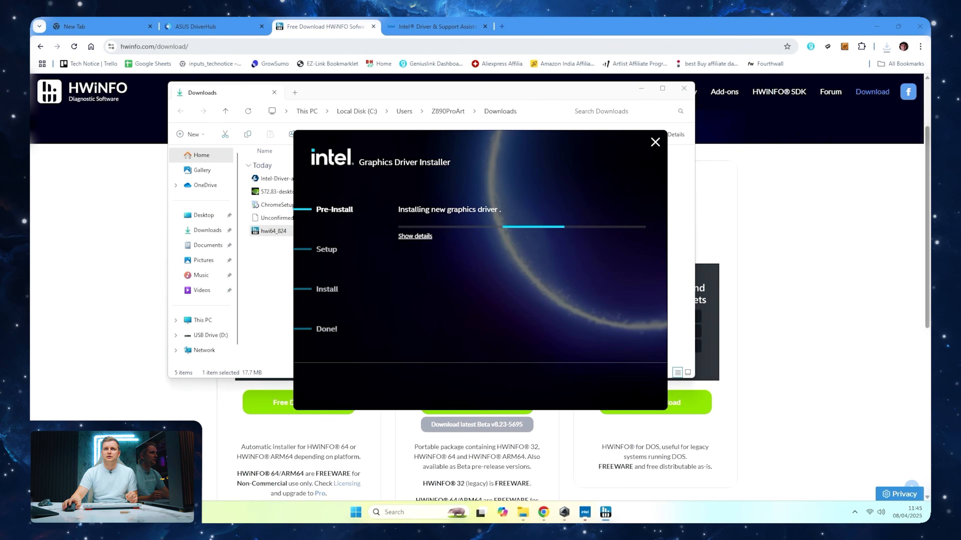
click(579, 322)
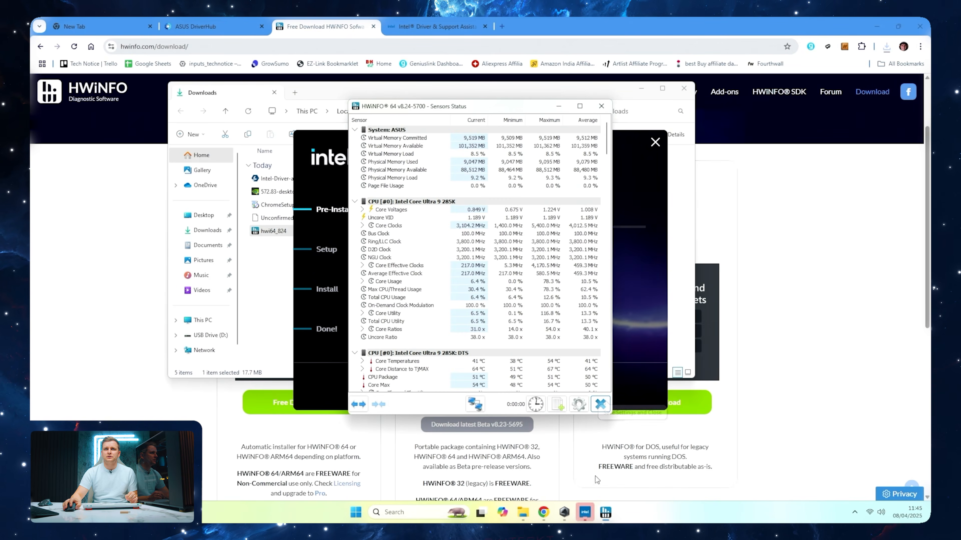
Pin HWiNFO 64 to the taskbar, move its Sensors Status window to the screen's upper-right corner and enlarge it to nearly full height
right_click(605, 513)
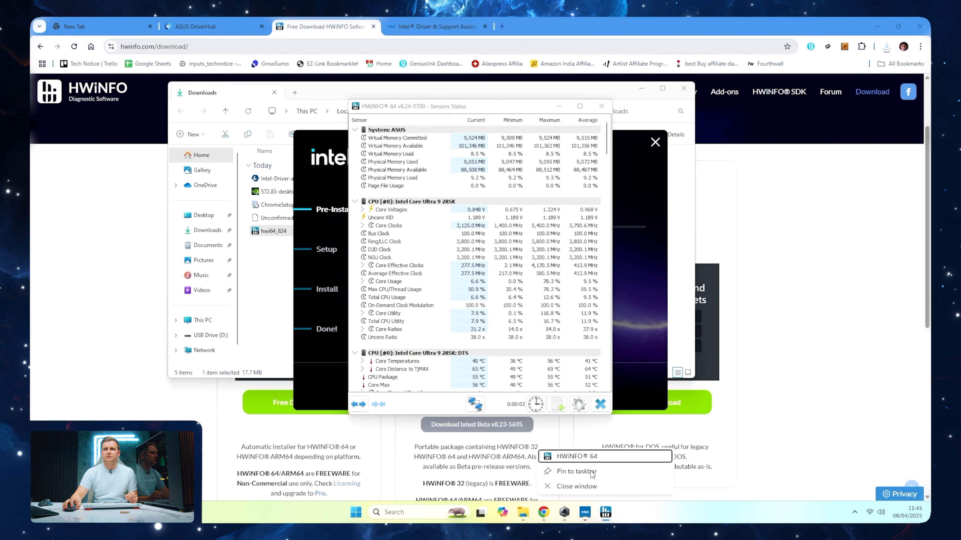
click(576, 472)
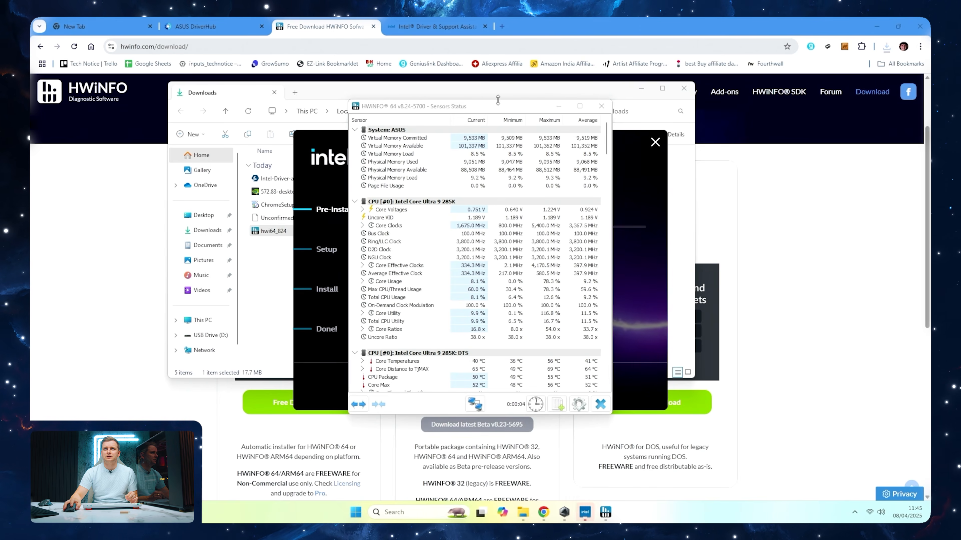
drag(498, 107, 815, 30)
drag(756, 335, 756, 503)
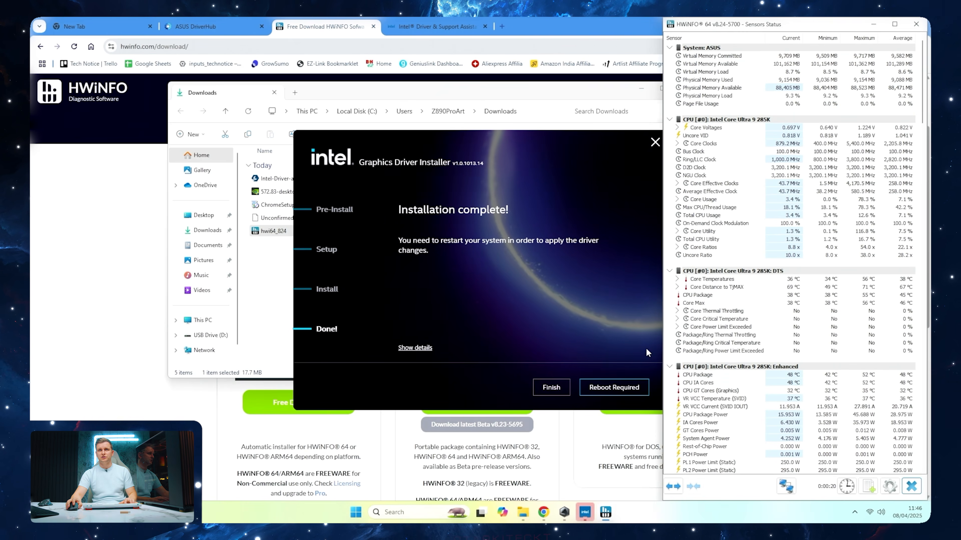
Finish the Intel Graphics Driver Installer without rebooting and reopen Armoury Crate to complete its installation
click(545, 387)
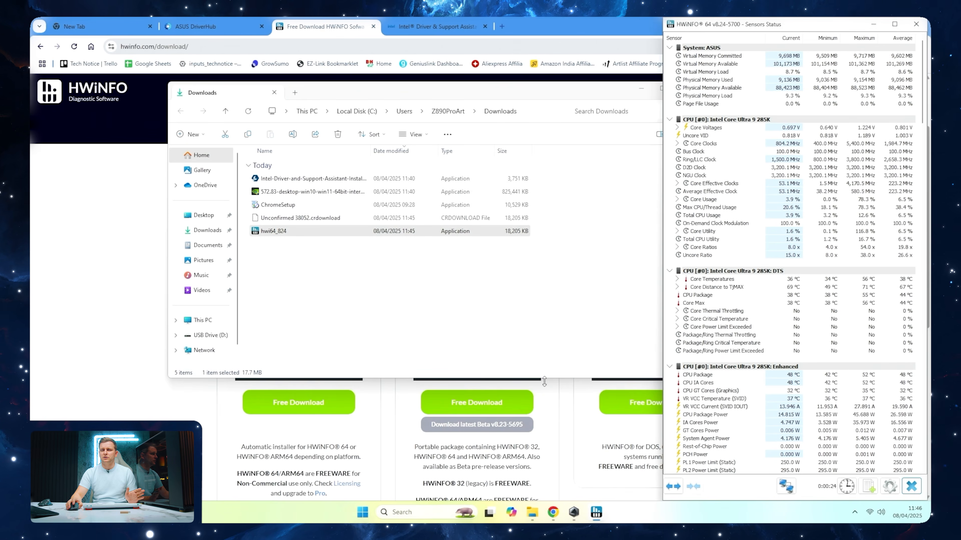
click(575, 513)
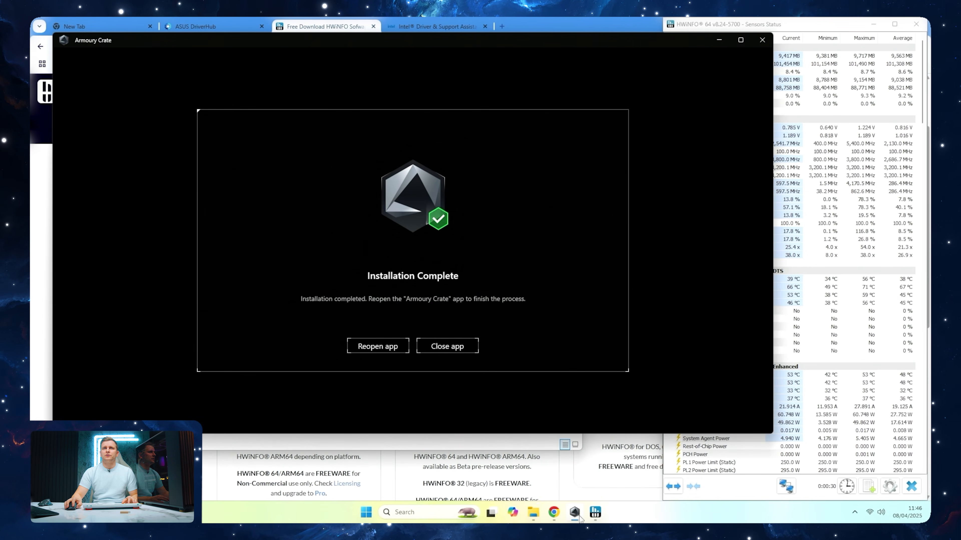
click(378, 347)
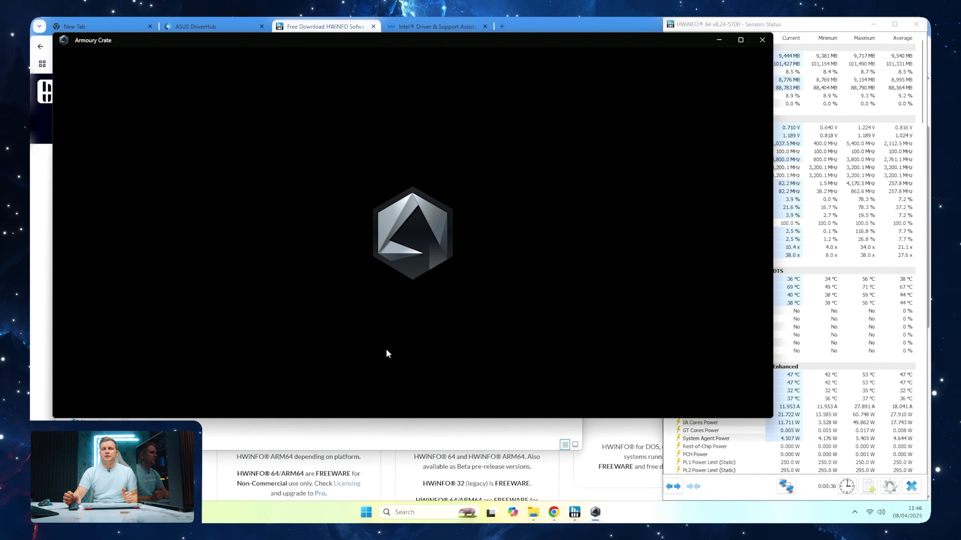
Search the web for tryx panorama kanali and download the KANALI software from the tryxzone.com software page
click(232, 464)
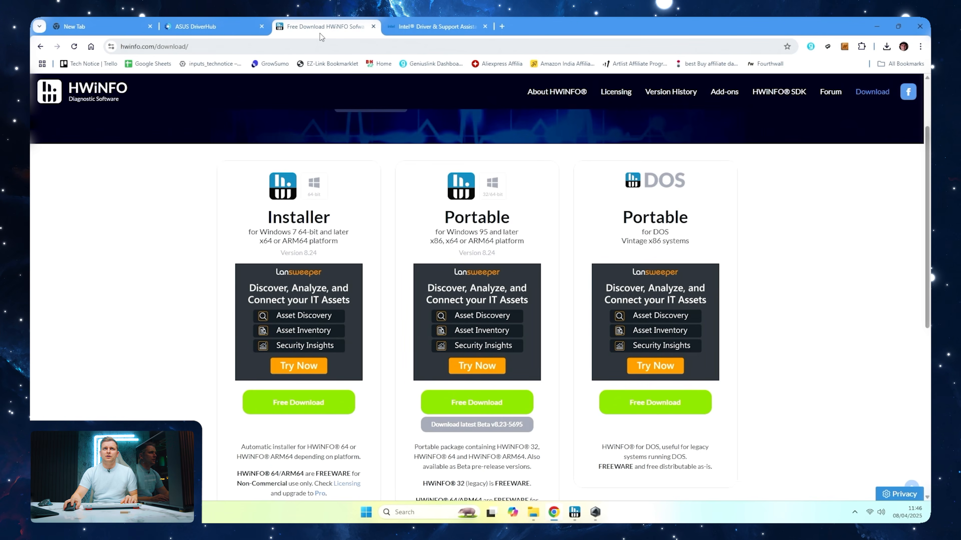
click(321, 46)
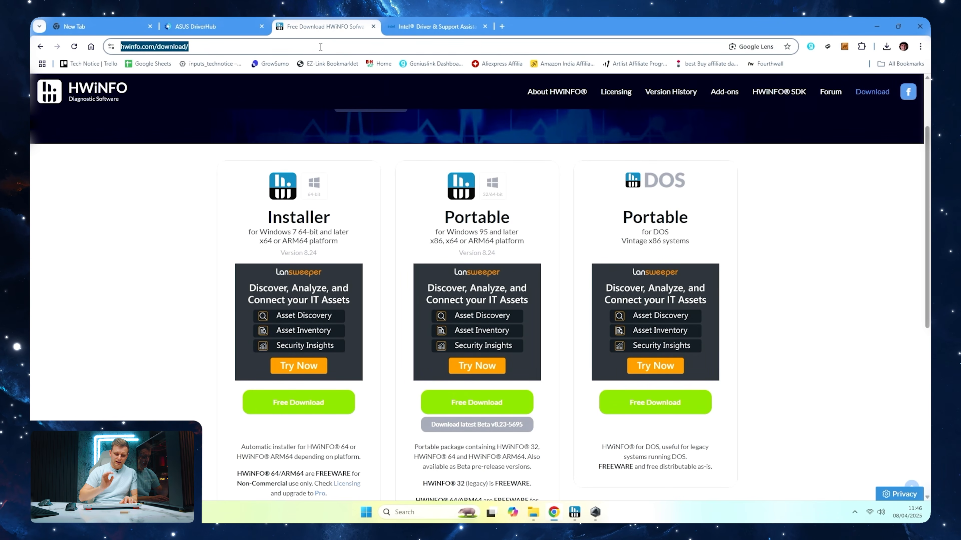
text(tryx panor)
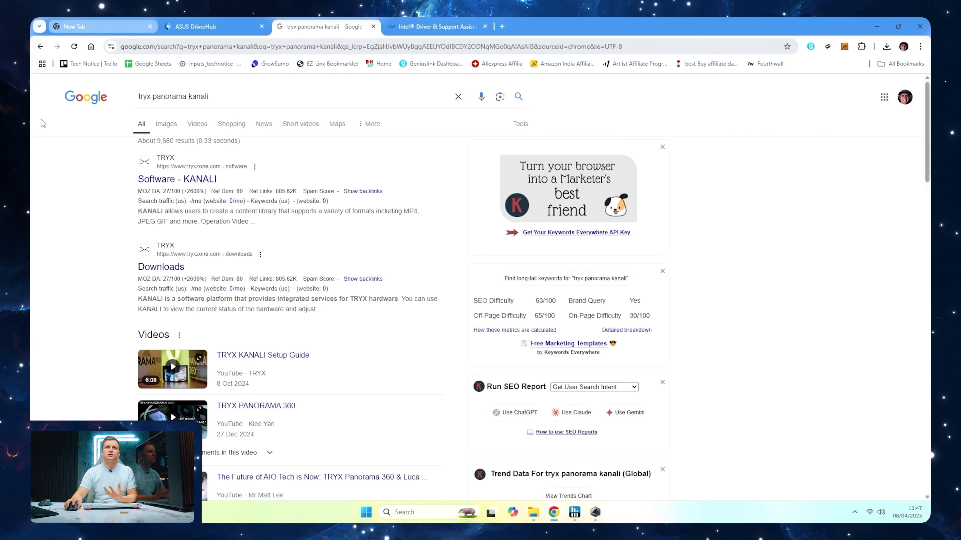
click(154, 179)
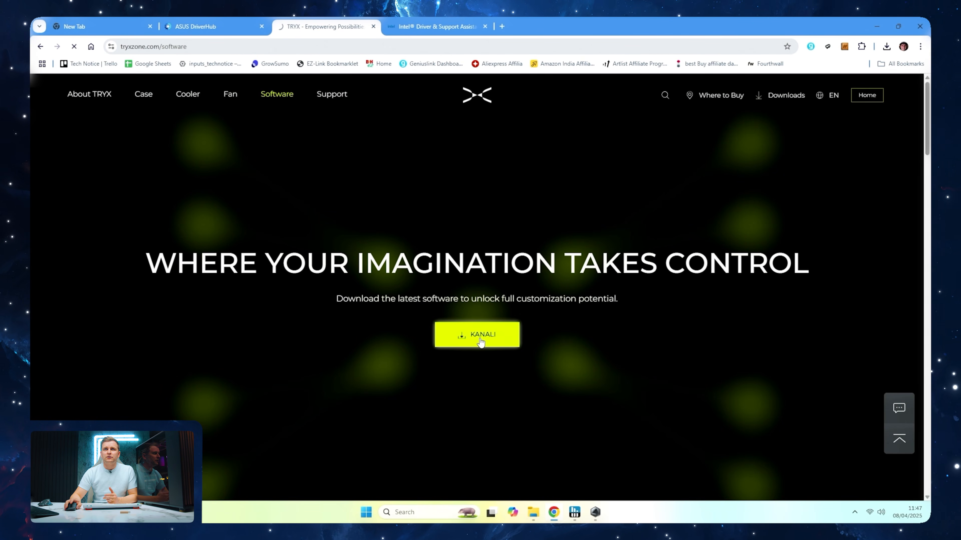
Search the web for zotac rtx 5090 solid
click(332, 48)
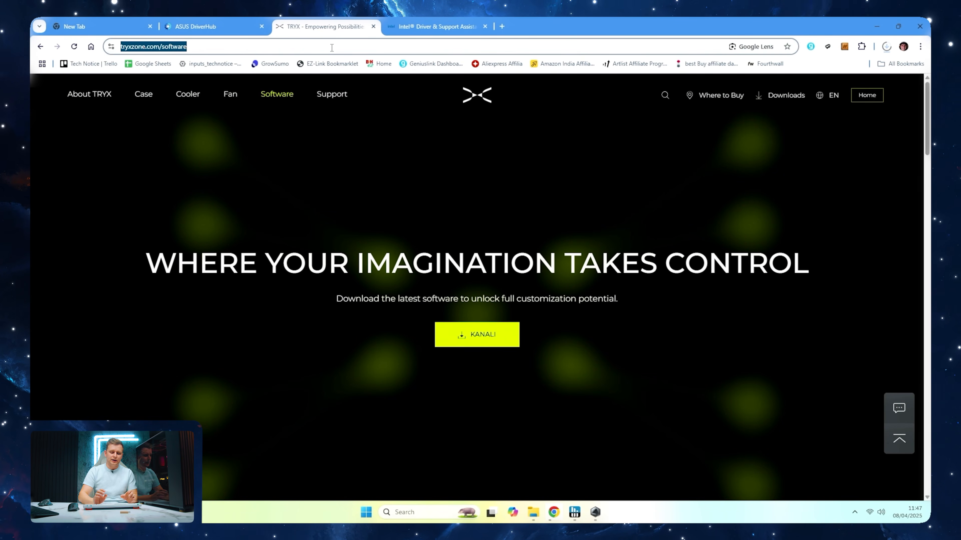
text(zotac rtyx)
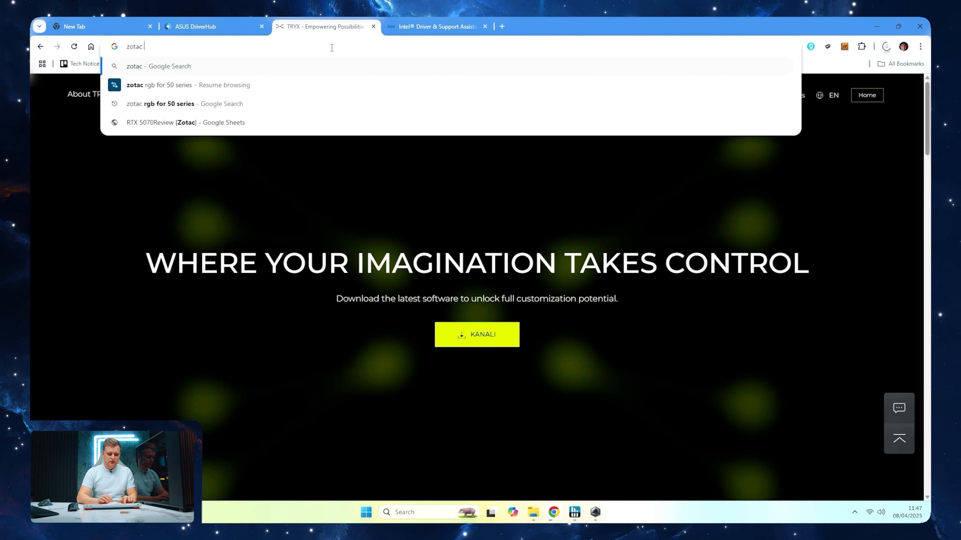
key(BackSpace)
key(BackSpace)
key(BackSpace)
text(x 5090 solid)
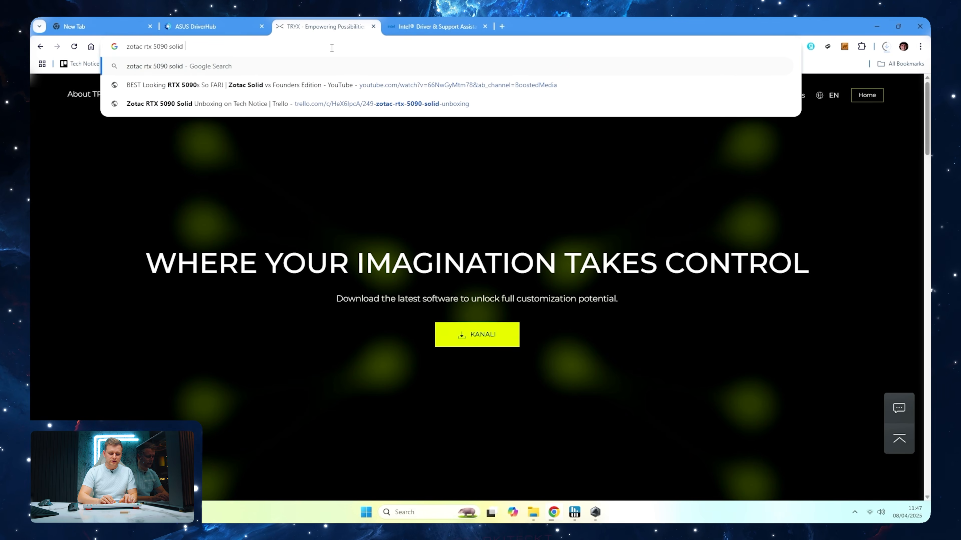
key(Return)
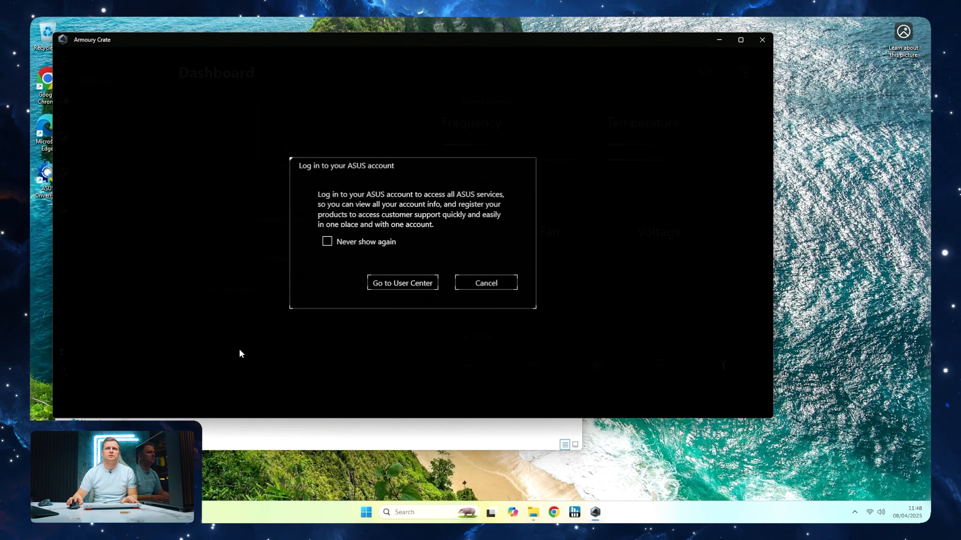
Open the ProArt Z890-CREATOR WIFI device in Armoury Crate and check for its prerequisite updates
click(486, 283)
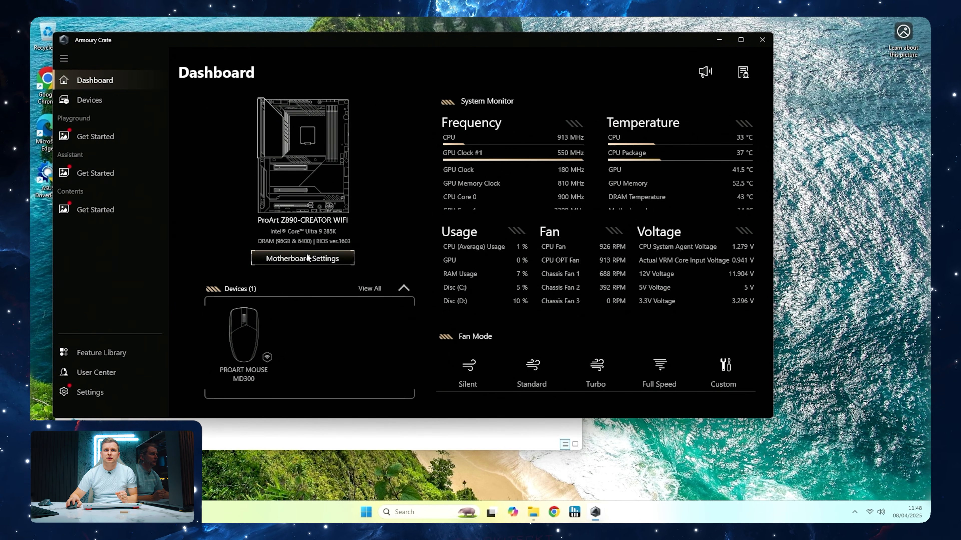
click(108, 104)
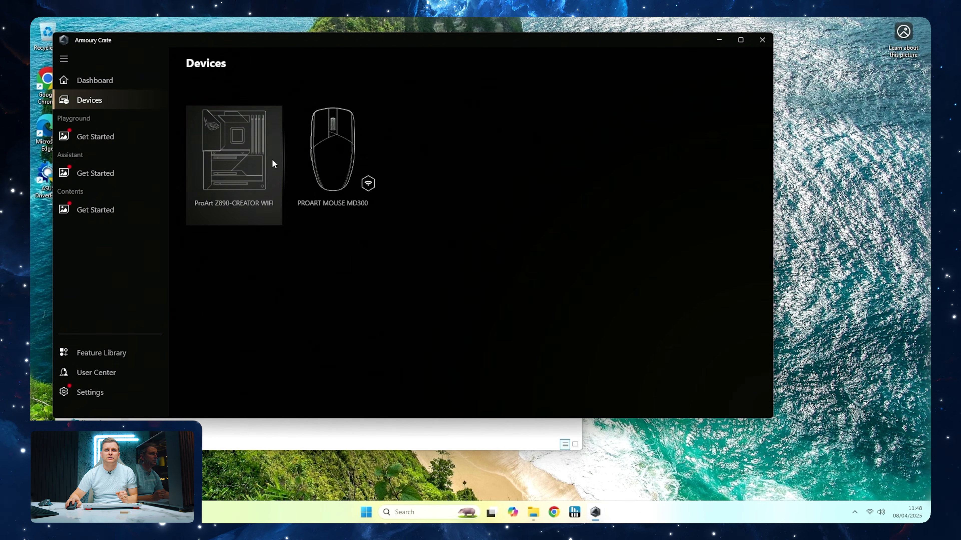
click(232, 168)
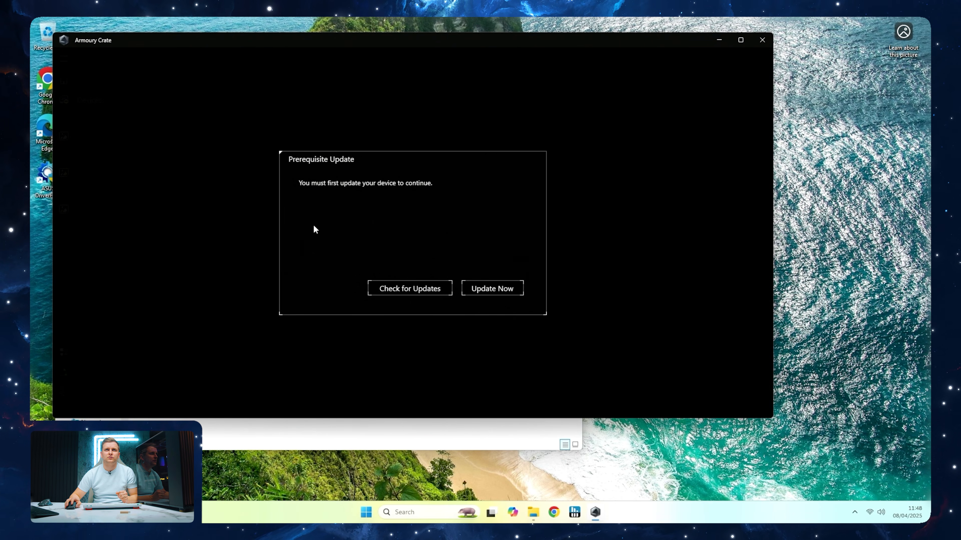
click(421, 284)
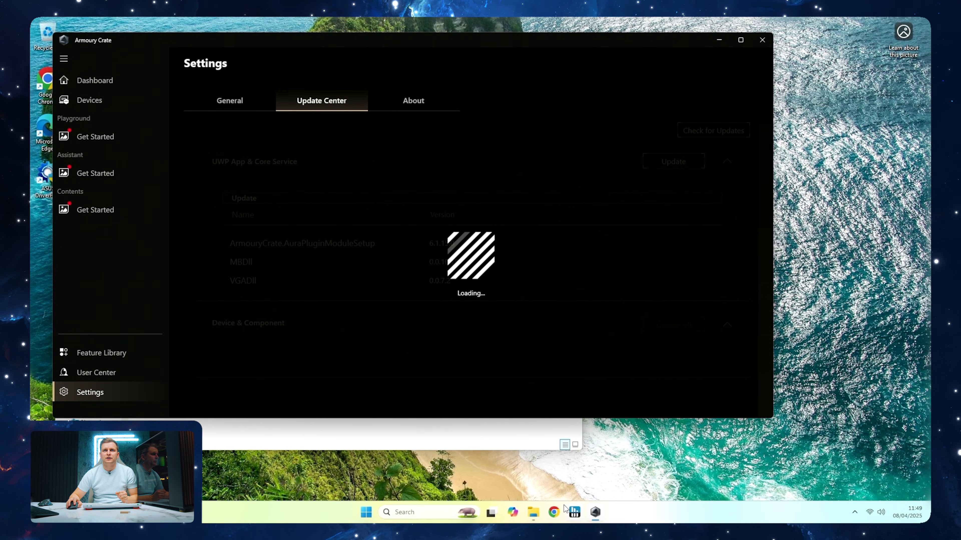
Return to Armoury Crate's Update Center and restart Windows, forcing the restart despite the open apps
click(553, 511)
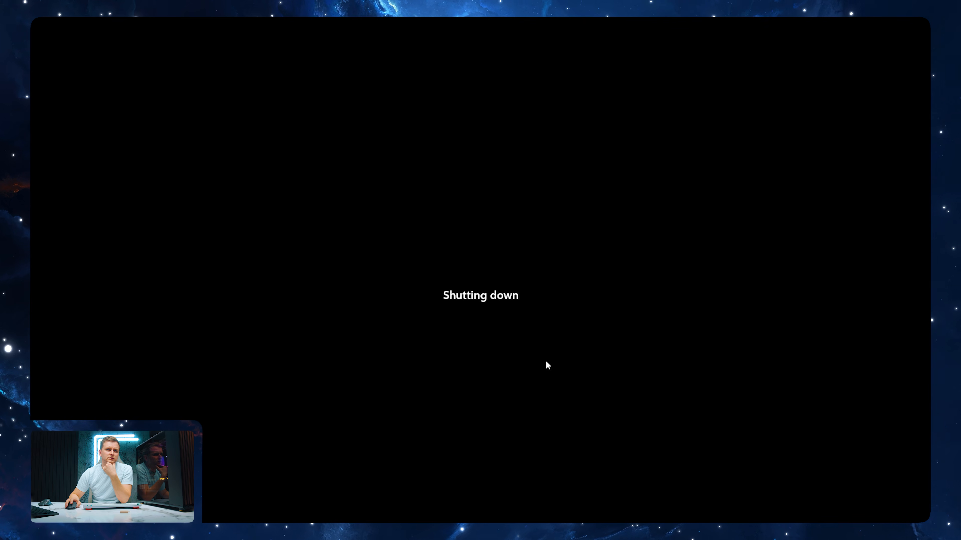
click(474, 370)
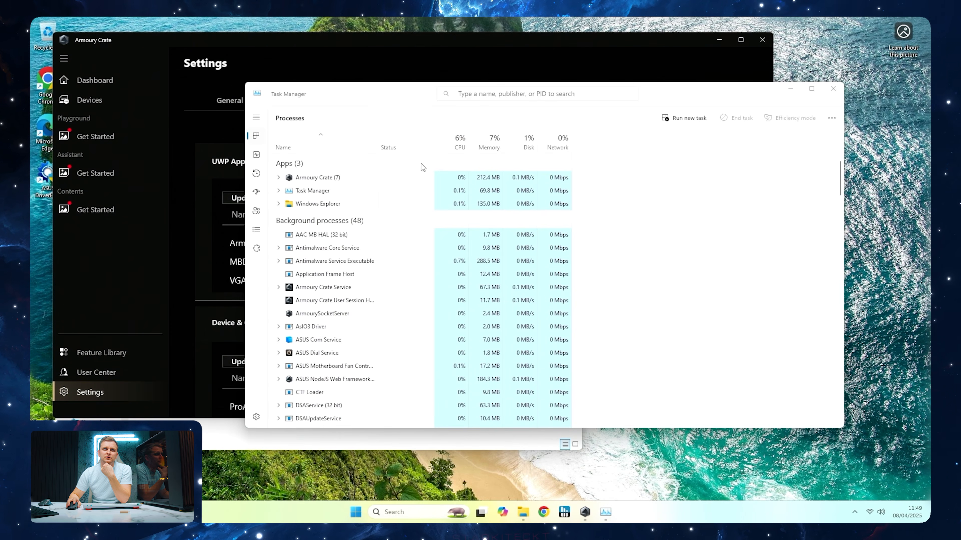
click(445, 53)
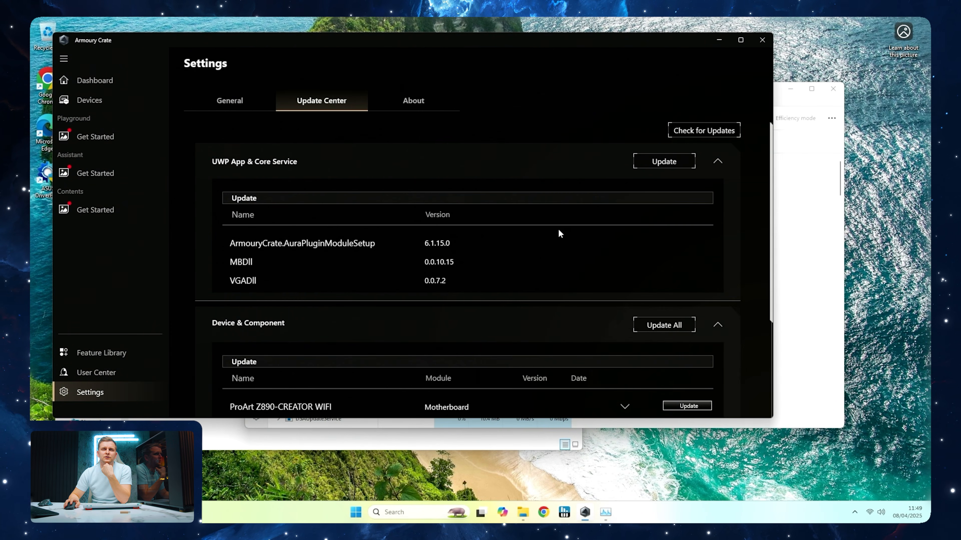
click(355, 513)
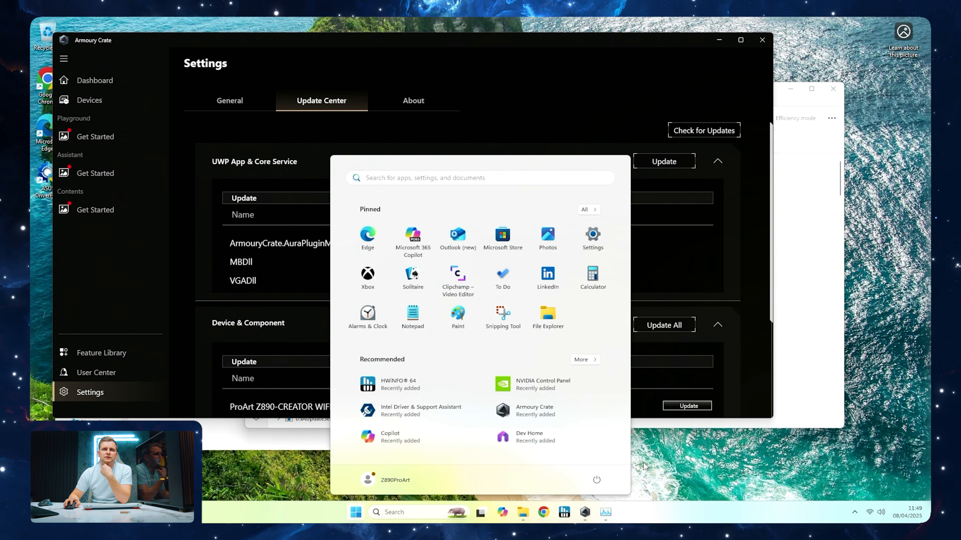
click(597, 479)
click(597, 463)
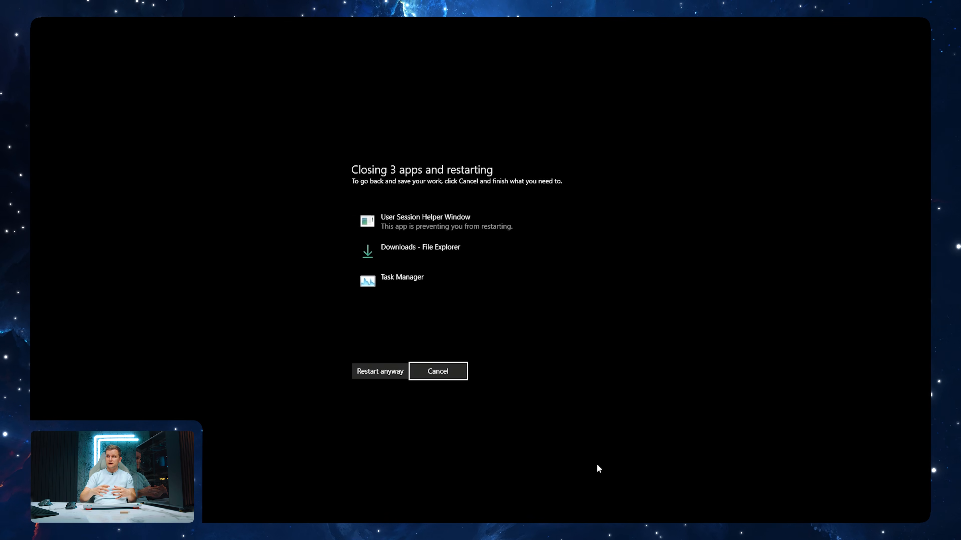
click(395, 372)
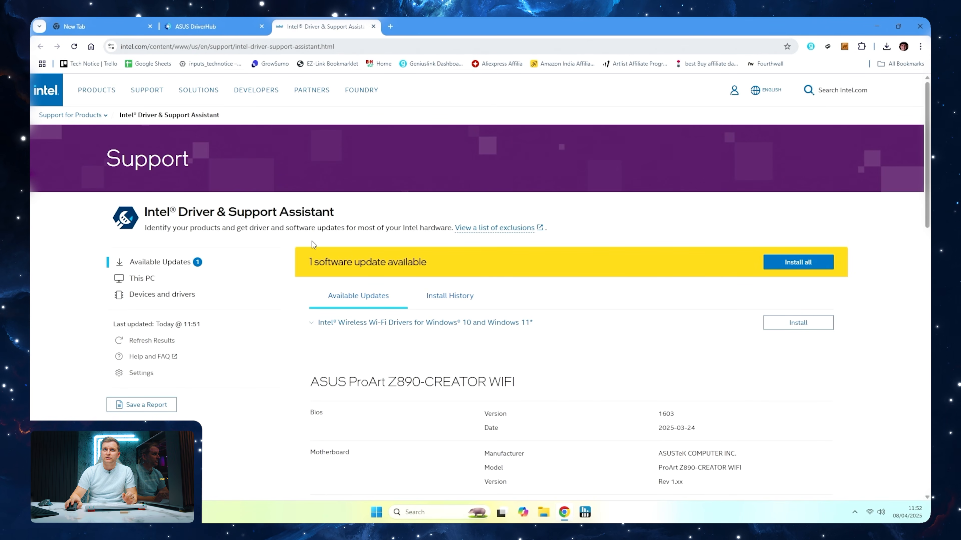
Close the New Tab page, start installing the Intel Wireless Wi-Fi Drivers update and allow the Intel helper to make changes
click(150, 26)
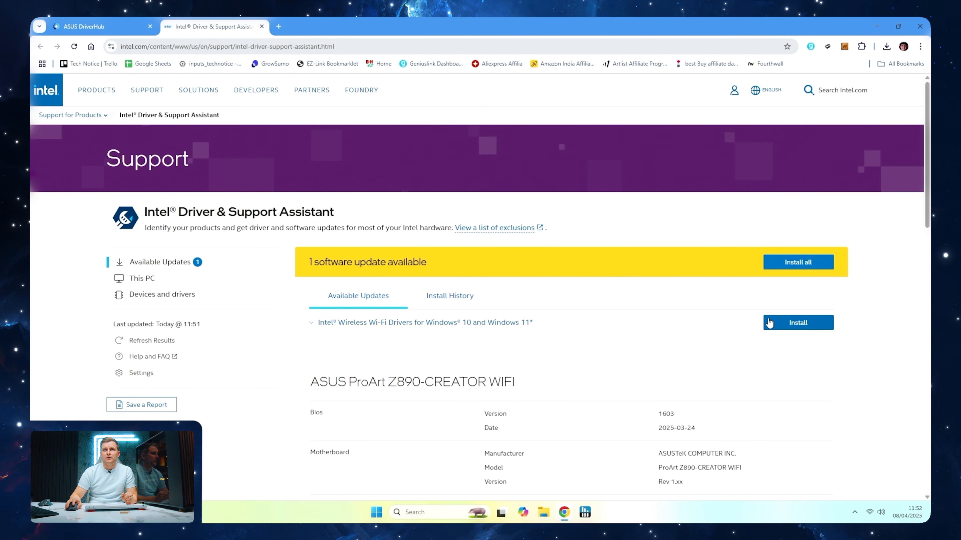
click(789, 322)
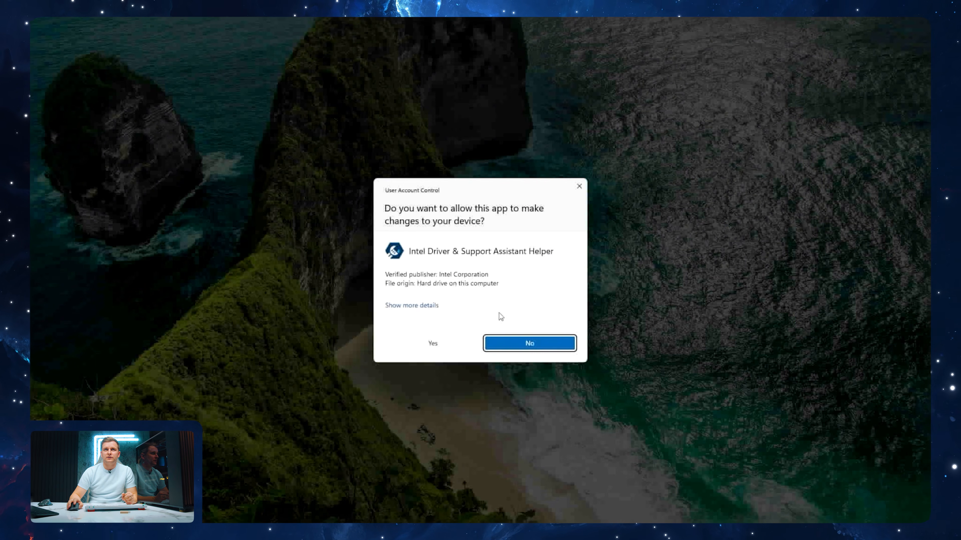
click(439, 342)
Open Armoury Crate, proceed with the prerequisite update and update all listed Device & Component items
key(super)
text(armo)
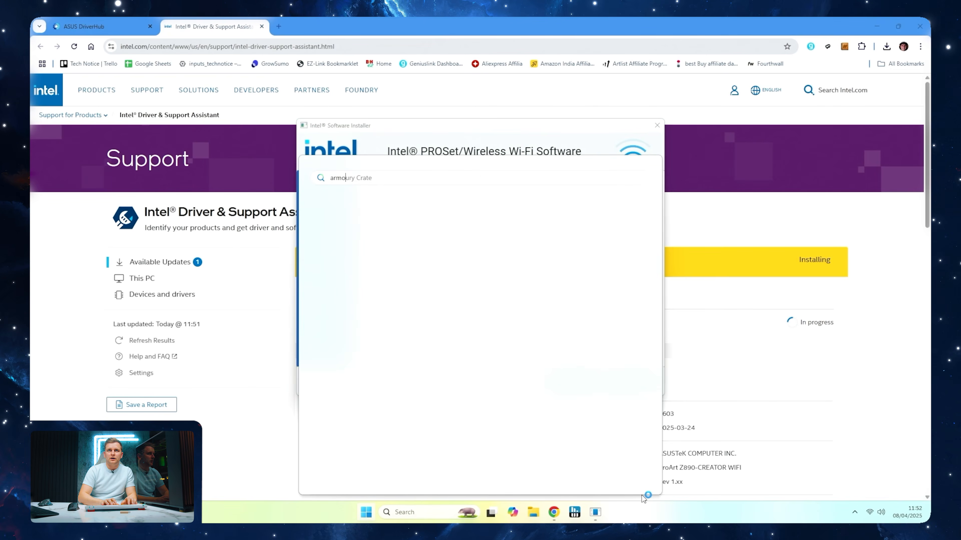
key(Return)
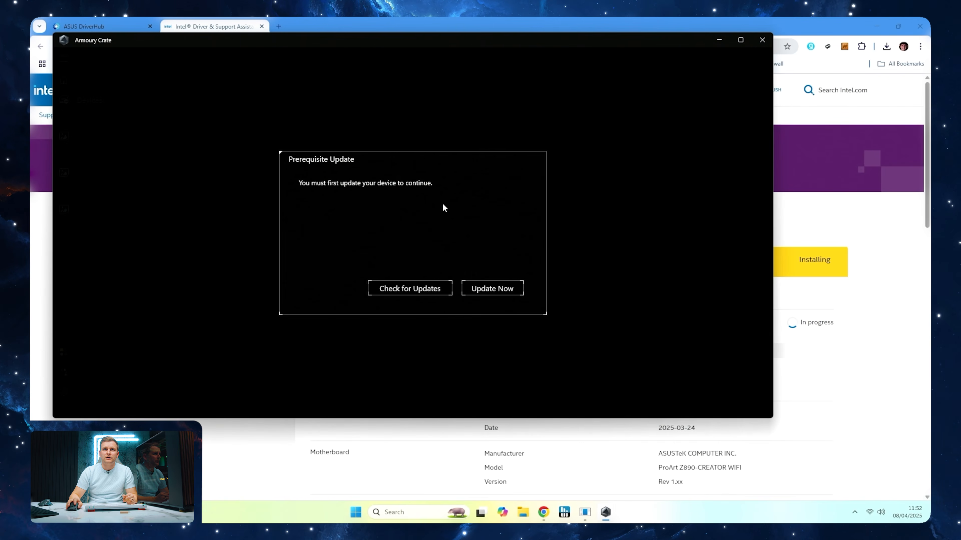
click(491, 289)
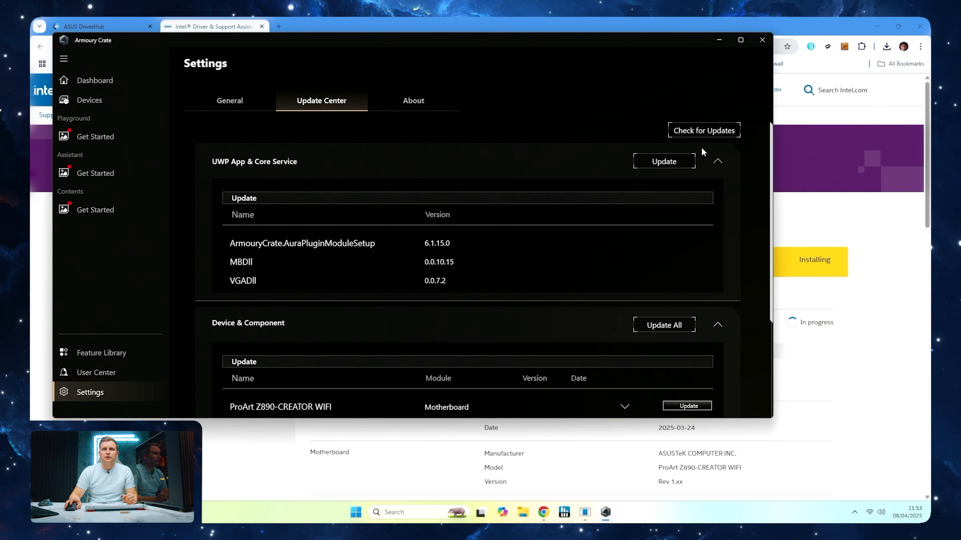
scroll(556, 258, down, 3)
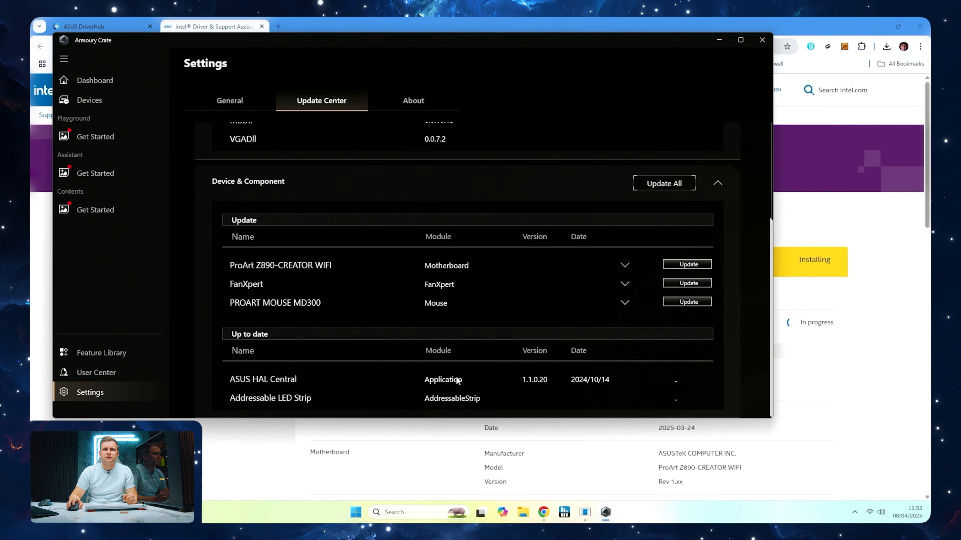
scroll(568, 359, up, 3)
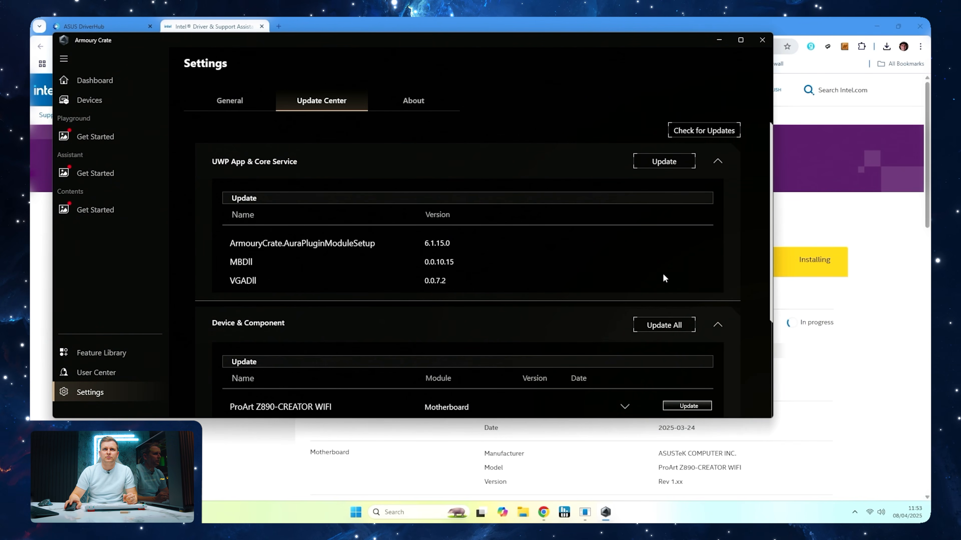
click(671, 326)
Accept the Intel PROSet/Wireless Wi-Fi Software licence, install Wi-Fi driver 23.120.0.3 with its documentation and close the installer
click(441, 351)
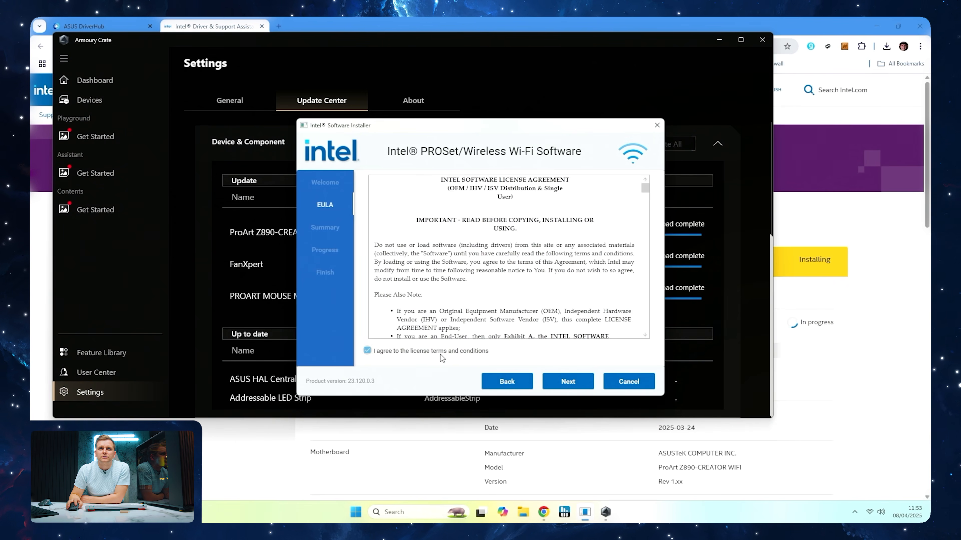
click(564, 382)
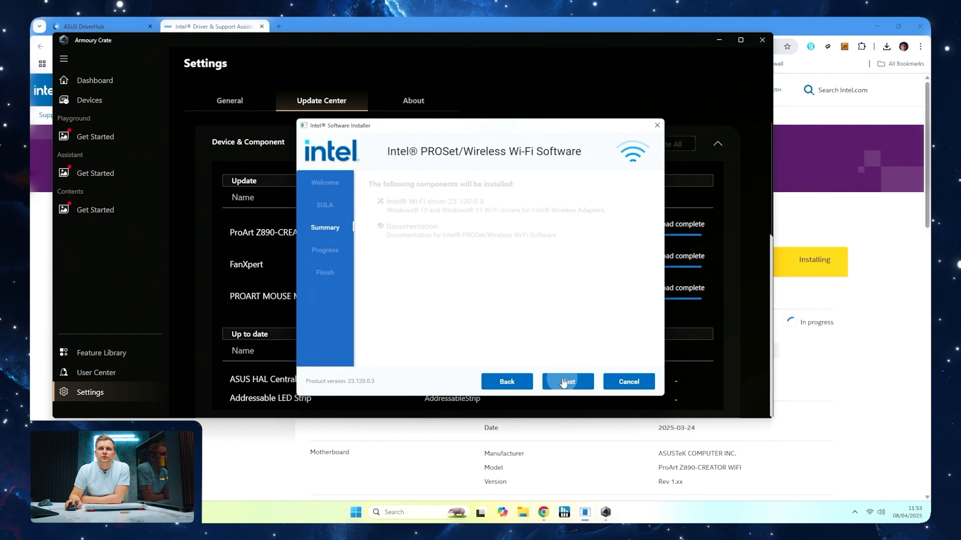
click(591, 383)
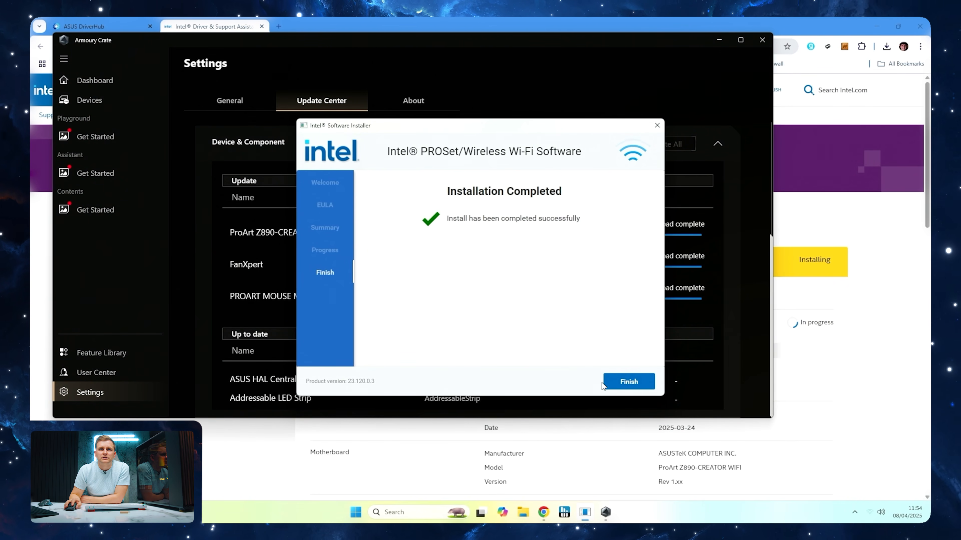
click(639, 382)
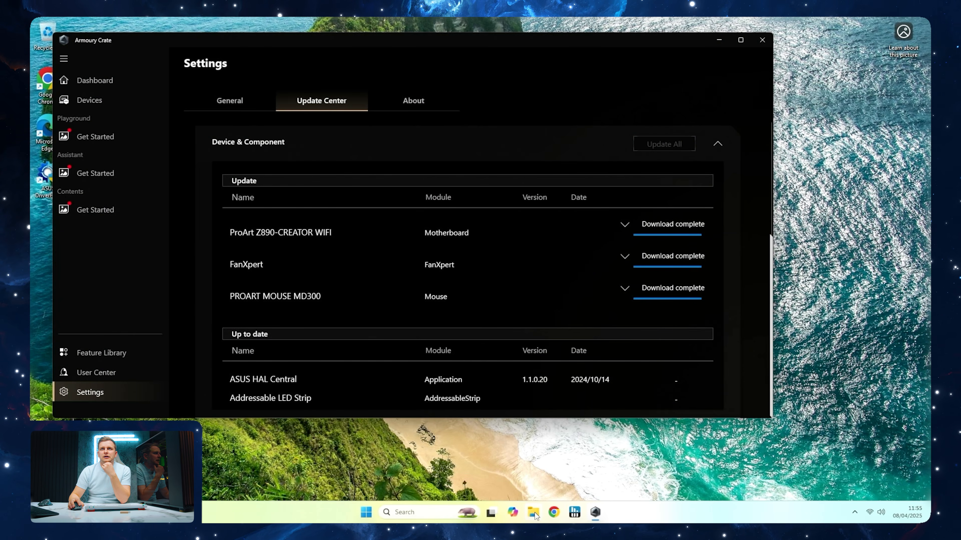
Switch to File Explorer and extract the KANALISetup archive from Downloads into its own KANALISetup folder
click(534, 513)
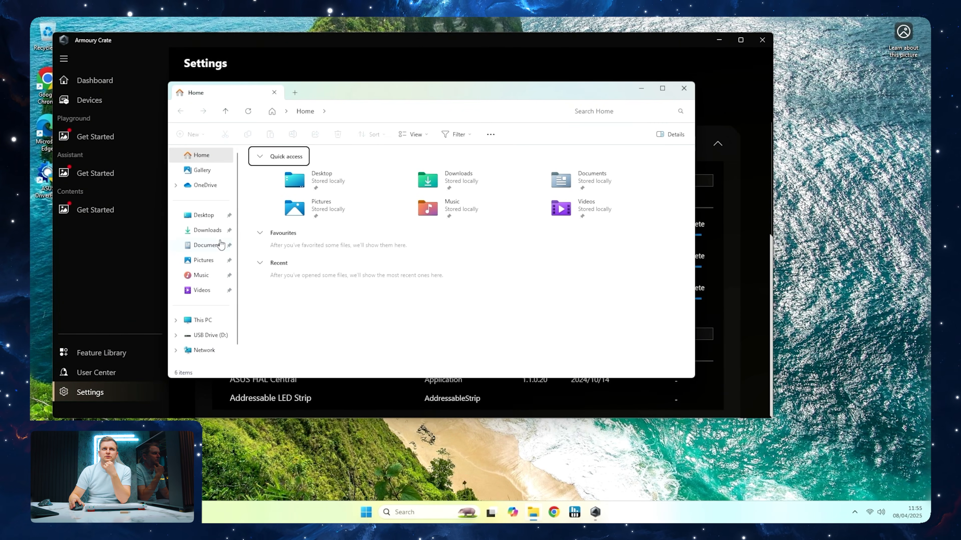
click(204, 232)
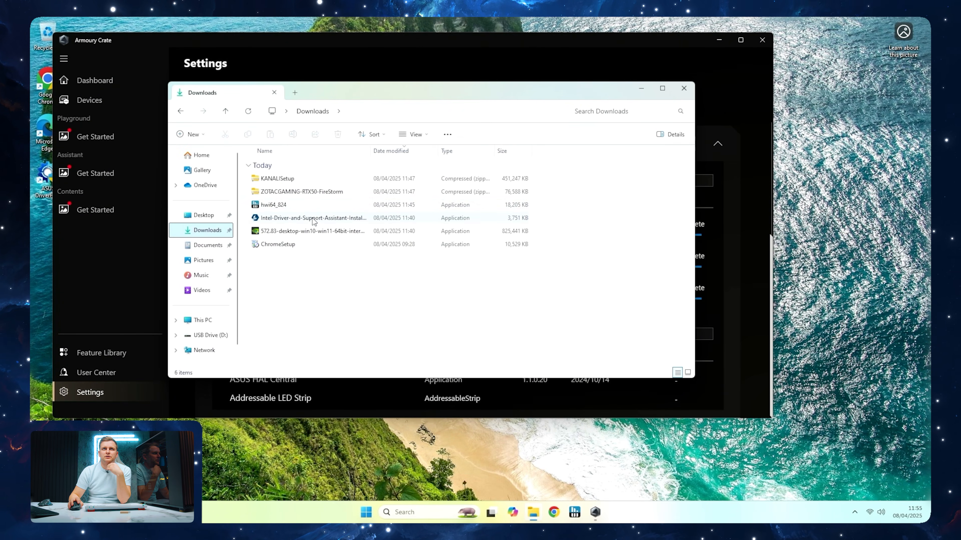
click(287, 178)
click(462, 135)
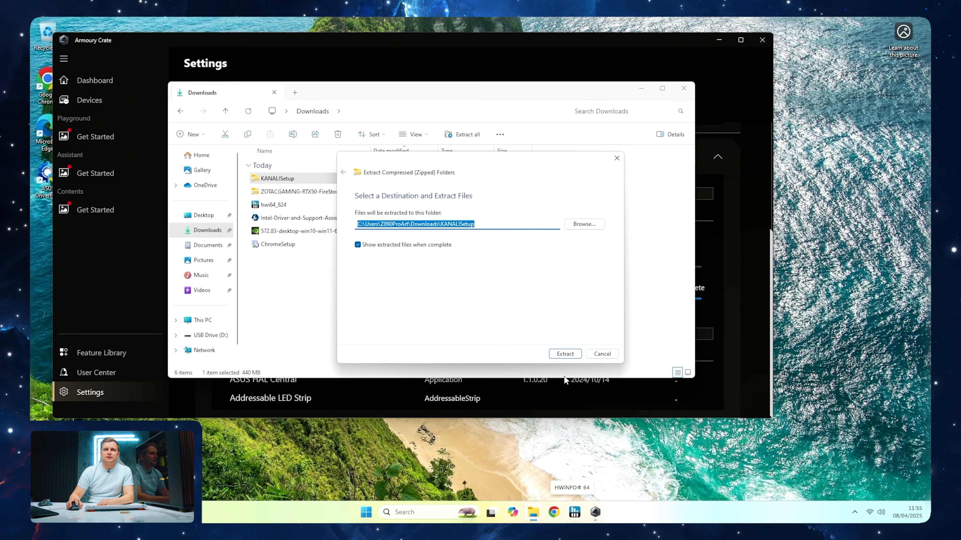
click(564, 354)
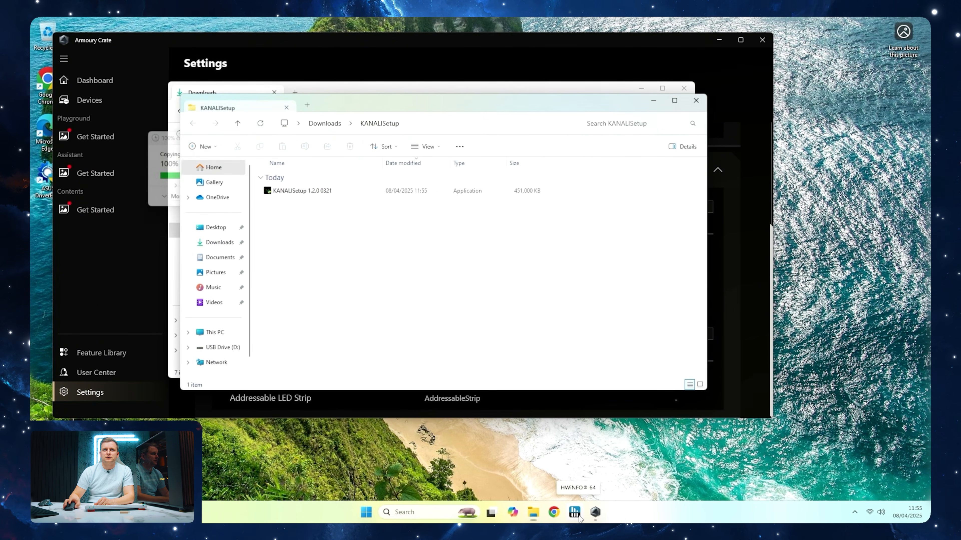
Run KANALISetup 1.2.0 0321, accept the agreements and install TRYX KANALI with Start with windows enabled and no desktop shortcut
key(Down)
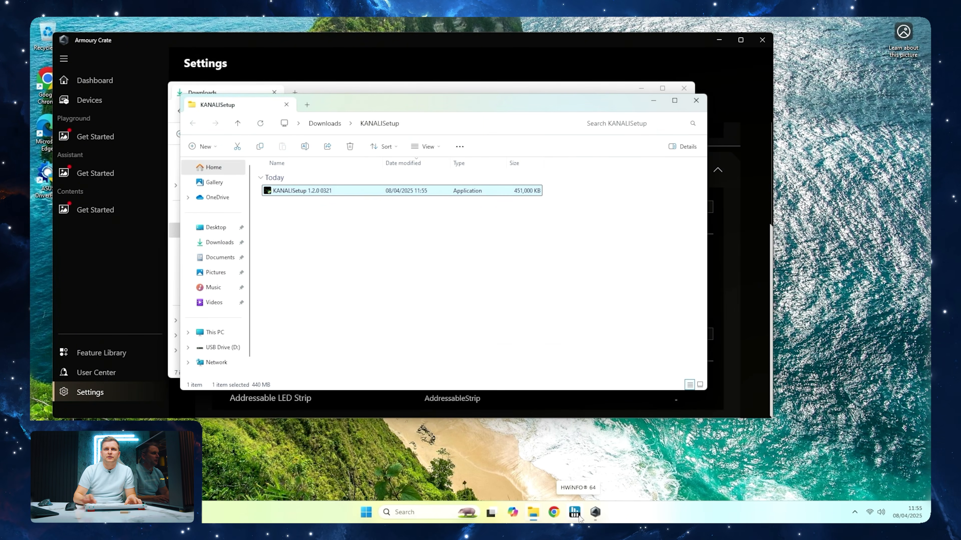
key(Return)
key(Tab)
key(Tab)
key(Return)
key(alt+Tab)
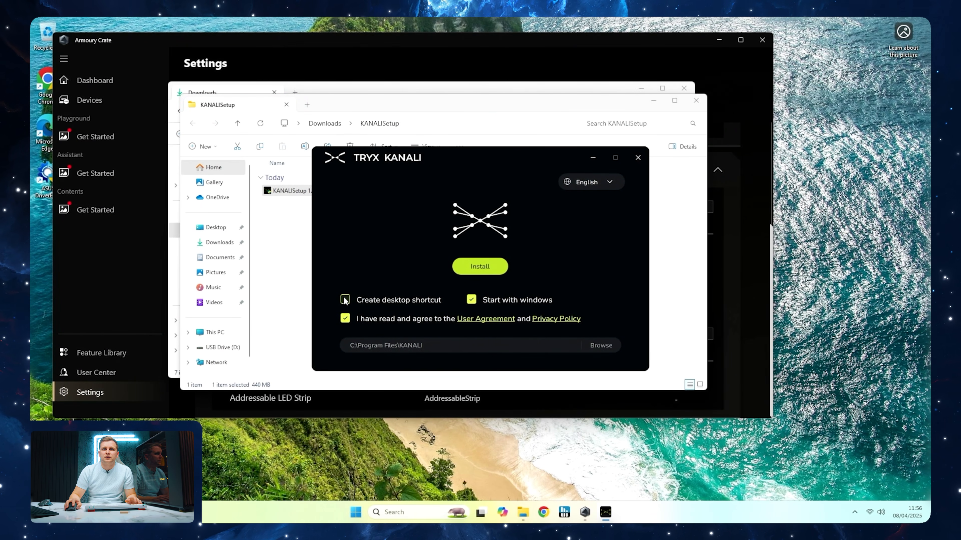
click(479, 269)
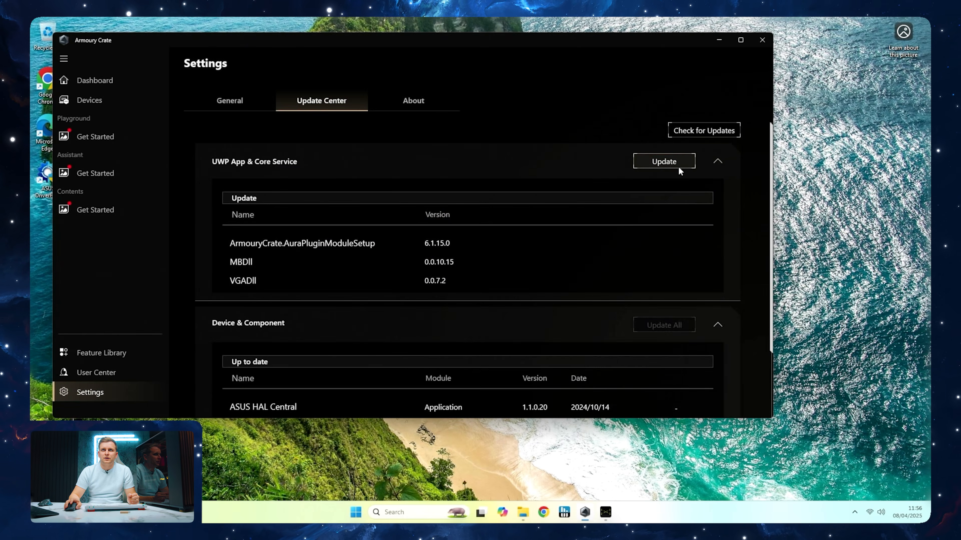
Switch to Armoury Crate and install the available app update now
click(677, 167)
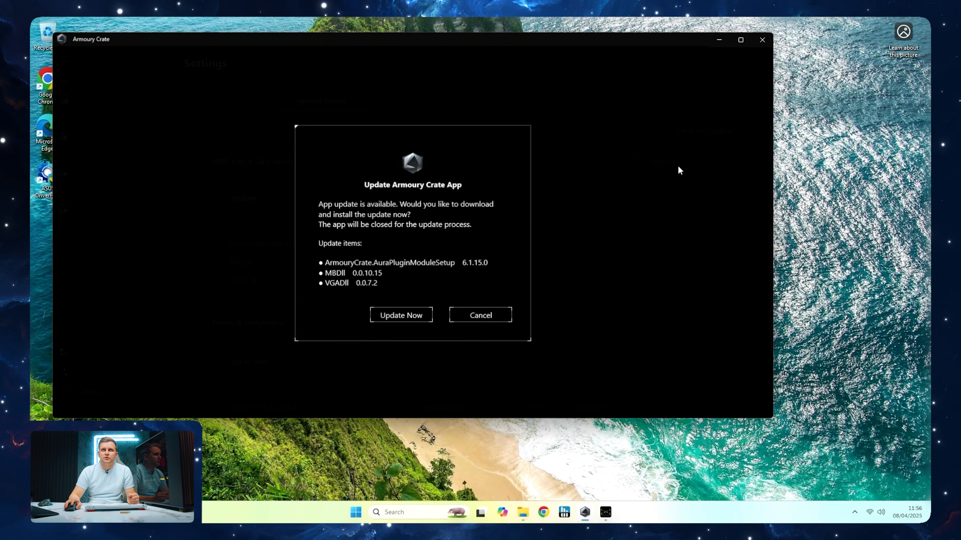
click(422, 313)
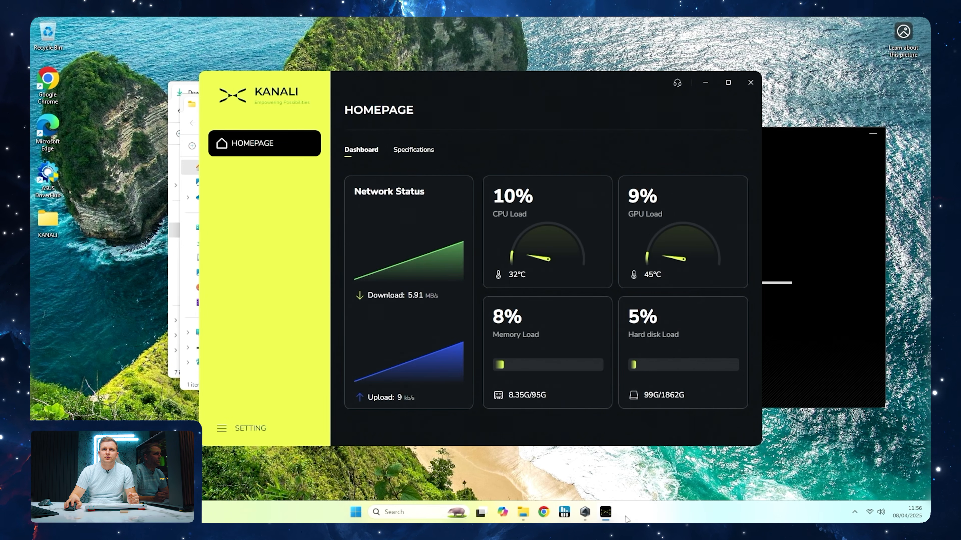
Pin KANALI to the taskbar and open the settings of the PANORAMA cooler
right_click(608, 513)
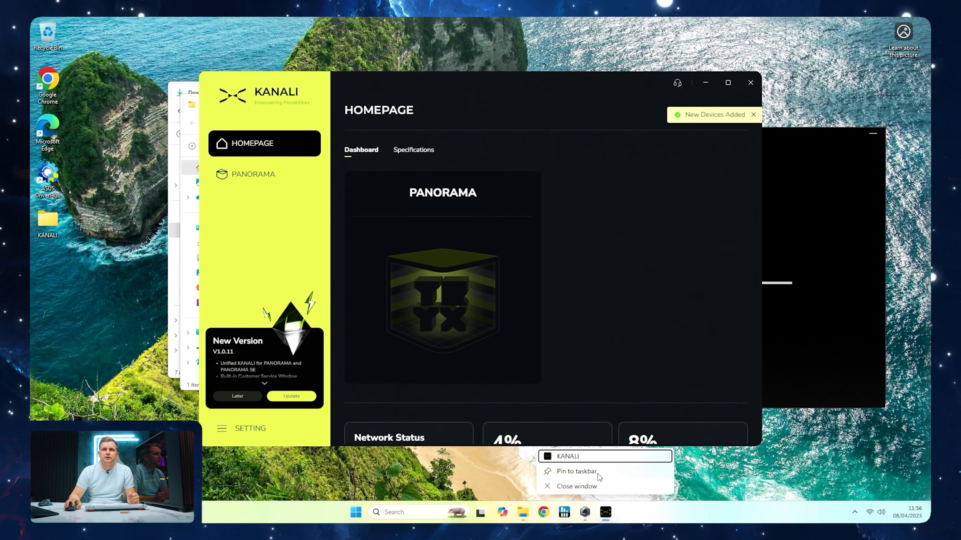
click(260, 186)
click(261, 186)
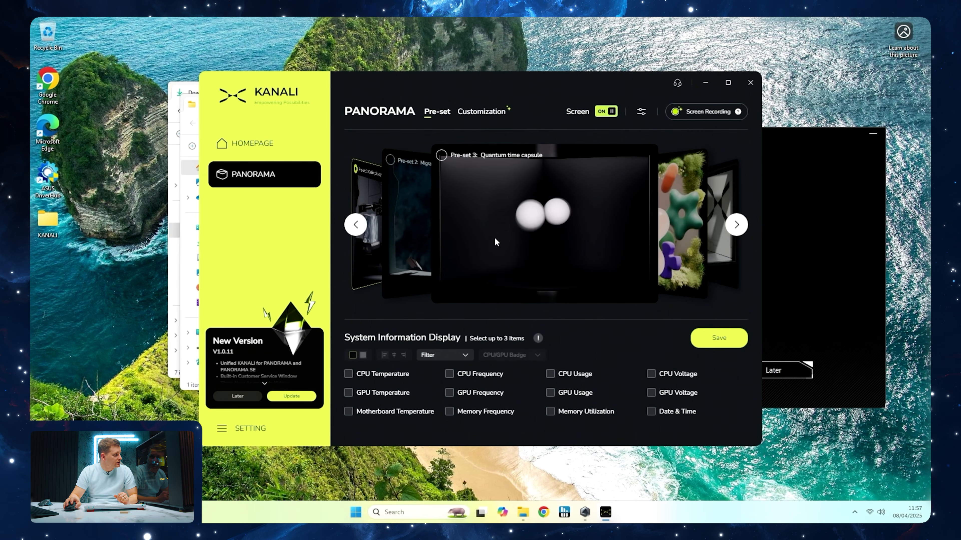
Browse the PANORAMA display presets, select Pre-set 6: Shuttle and close KANALI
click(741, 226)
click(743, 228)
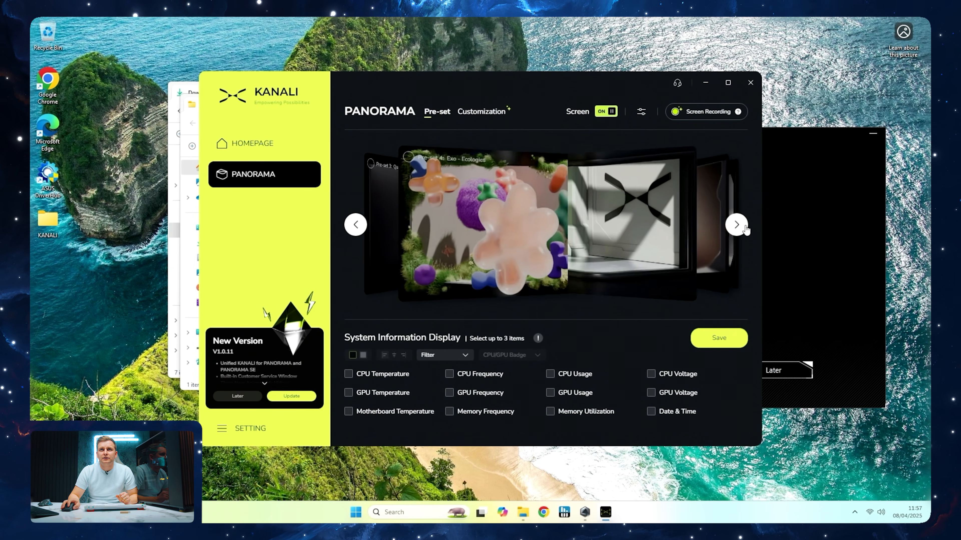
click(743, 228)
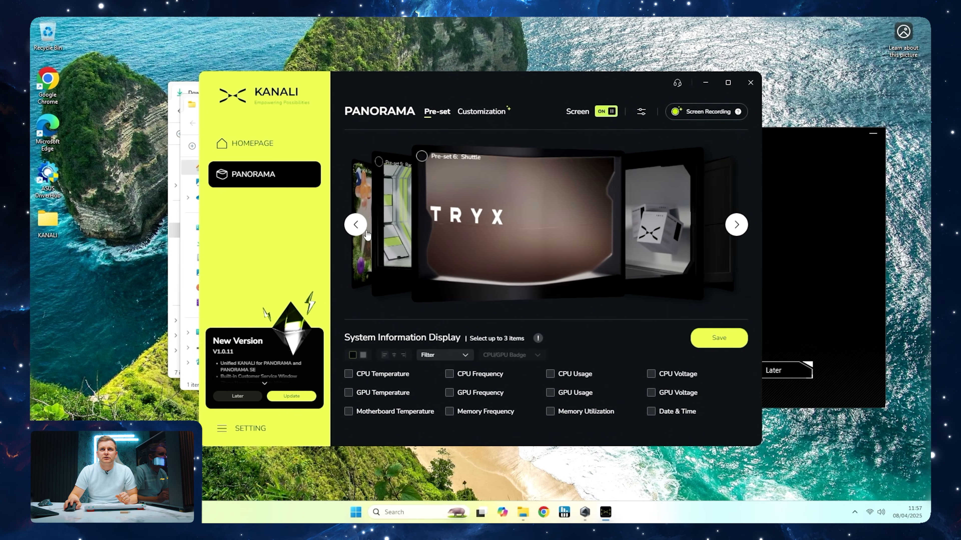
click(546, 232)
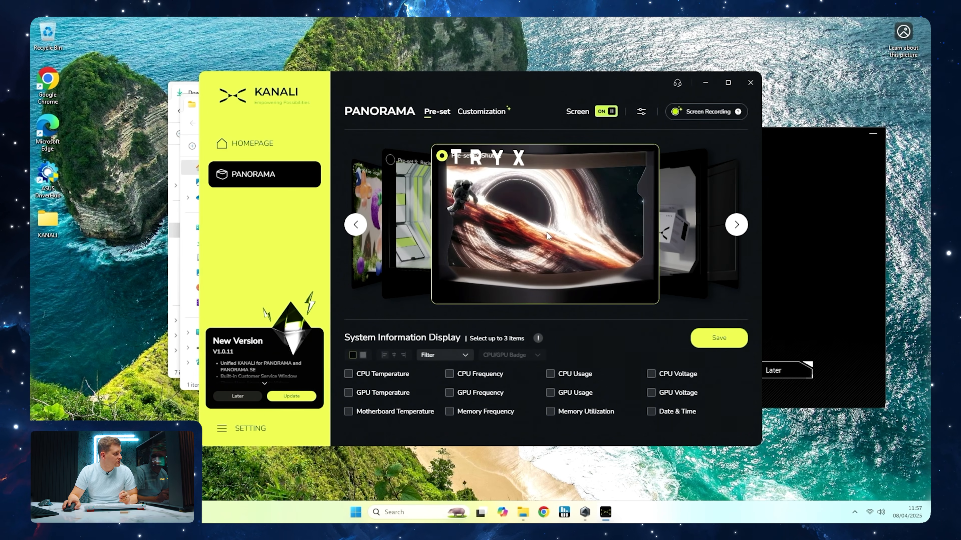
click(750, 83)
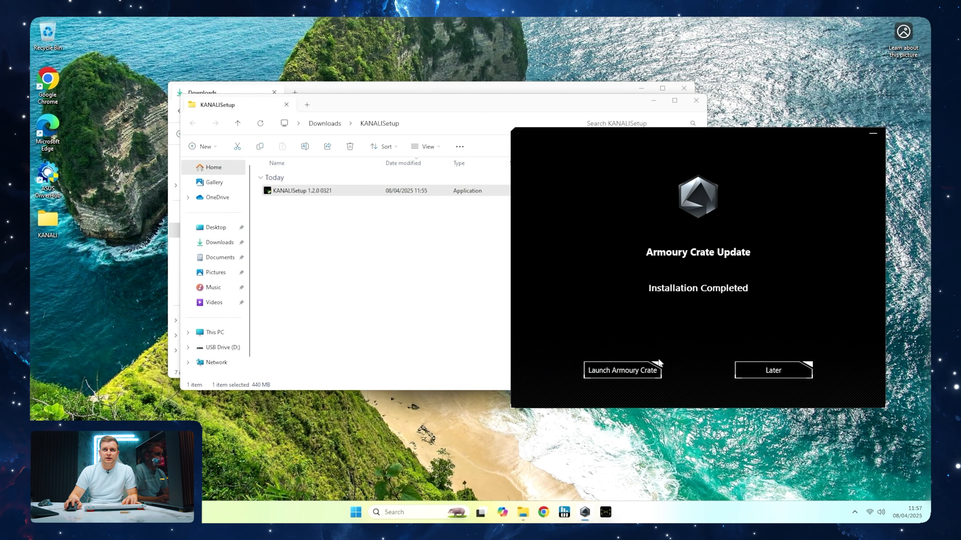
Launch the updated Armoury Crate and open its Update Center
click(611, 368)
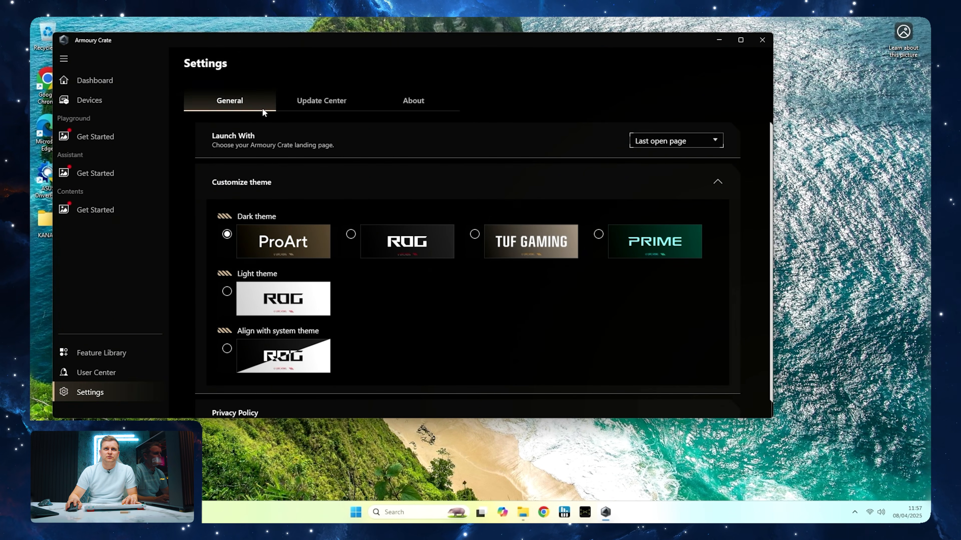
click(321, 100)
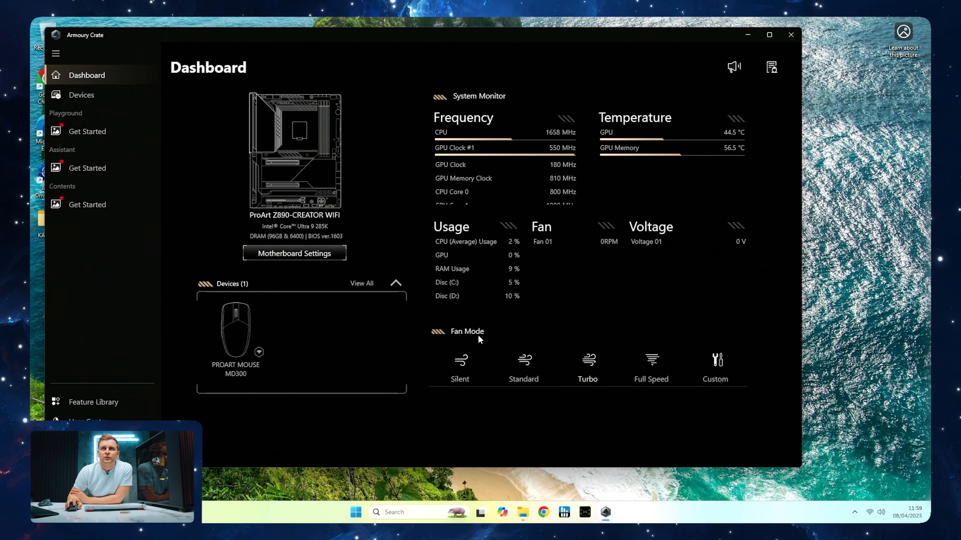
Open the motherboard settings from the dashboard, agree to visit the Feature Library and install the Playground feature library
click(269, 254)
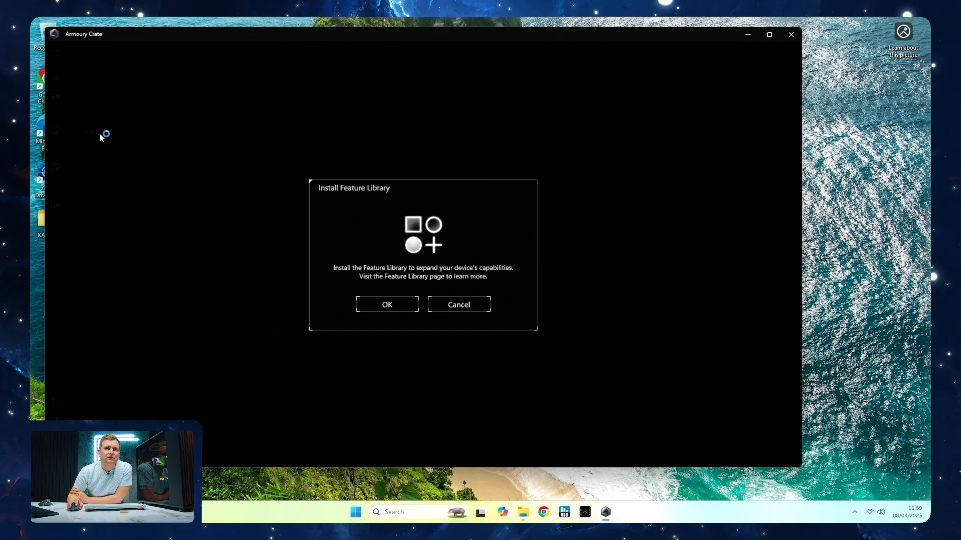
click(387, 304)
click(728, 224)
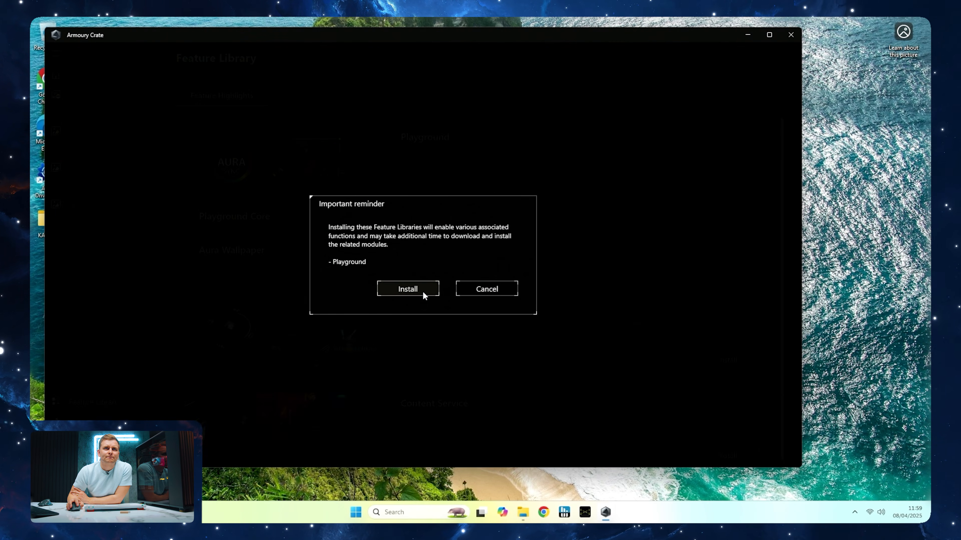
click(408, 290)
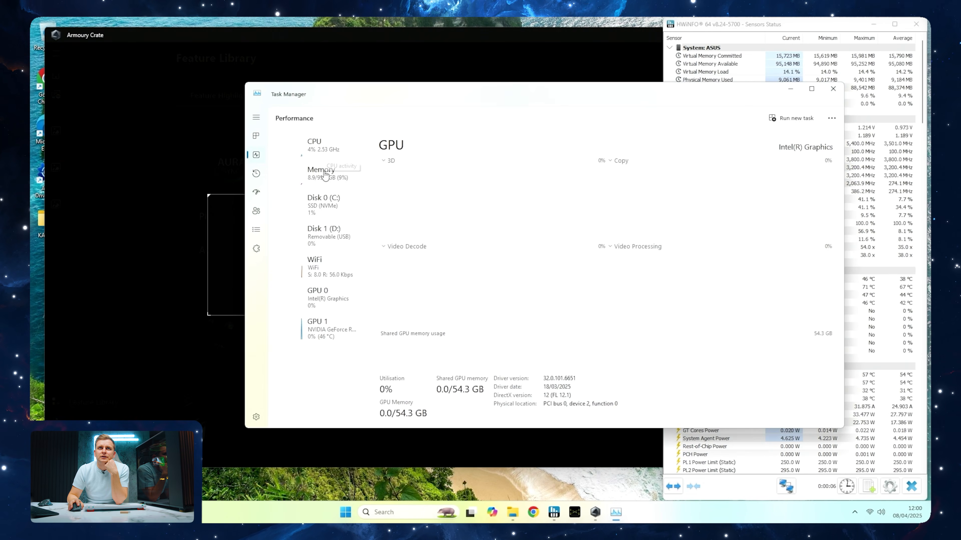
Check the CPU, memory, GPU 0 and GPU 1 performance in Task Manager, close it and look through the HWiNFO64 sensors
click(338, 158)
click(328, 181)
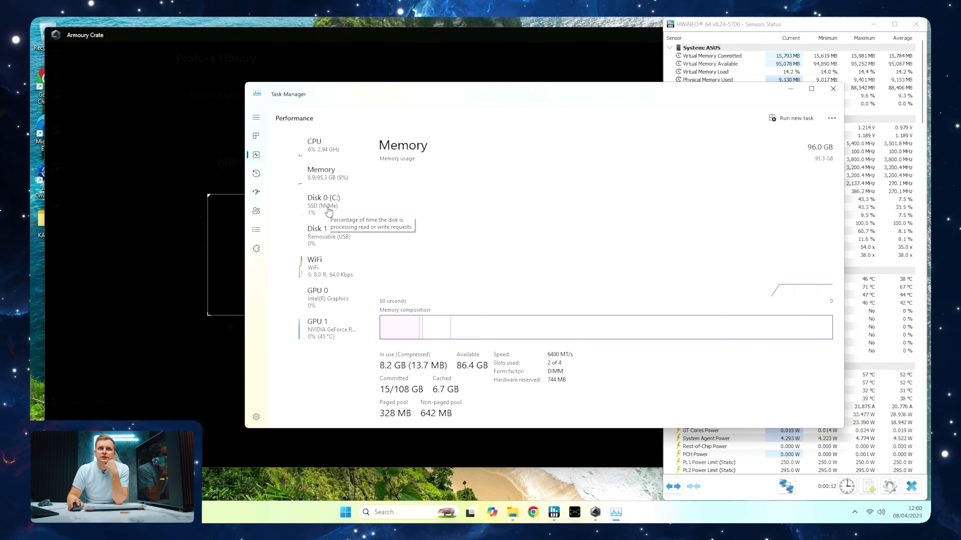
click(320, 295)
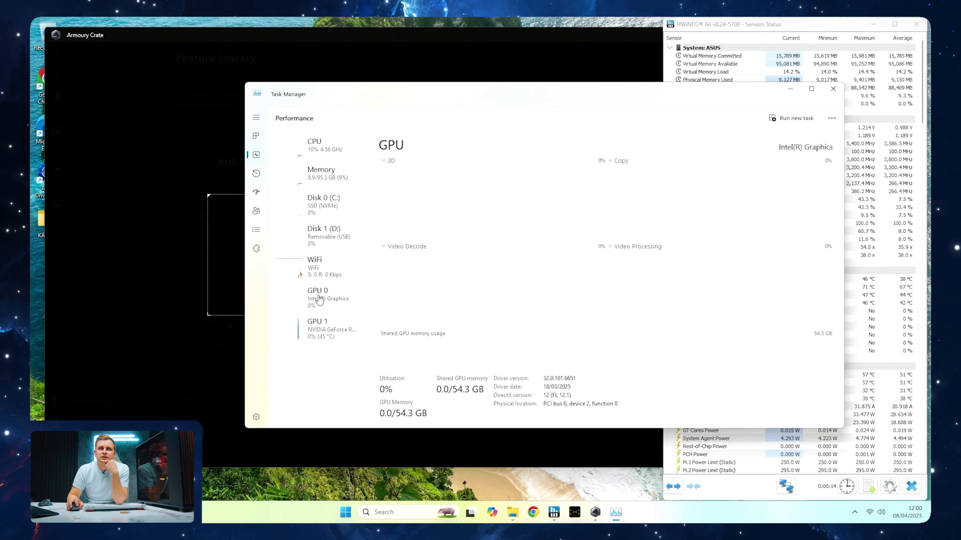
click(315, 325)
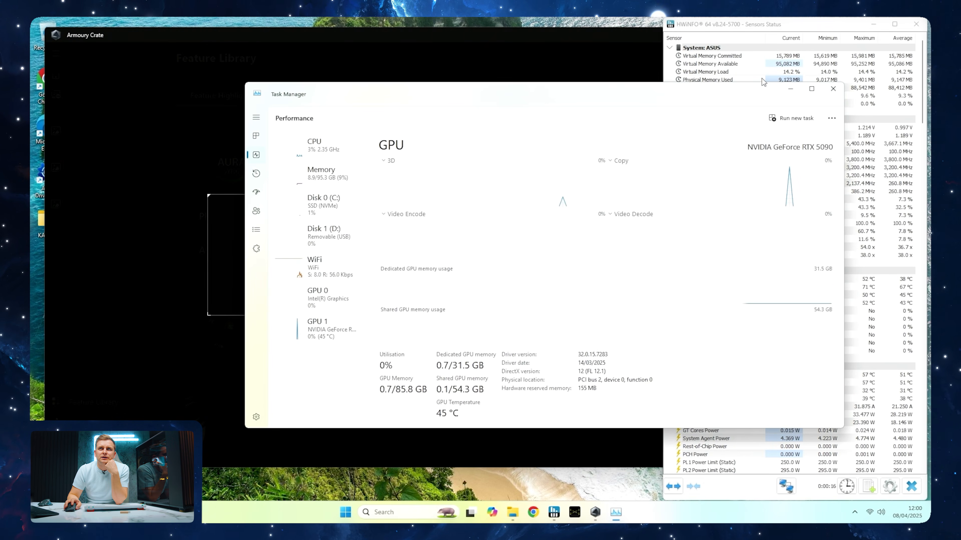
click(831, 88)
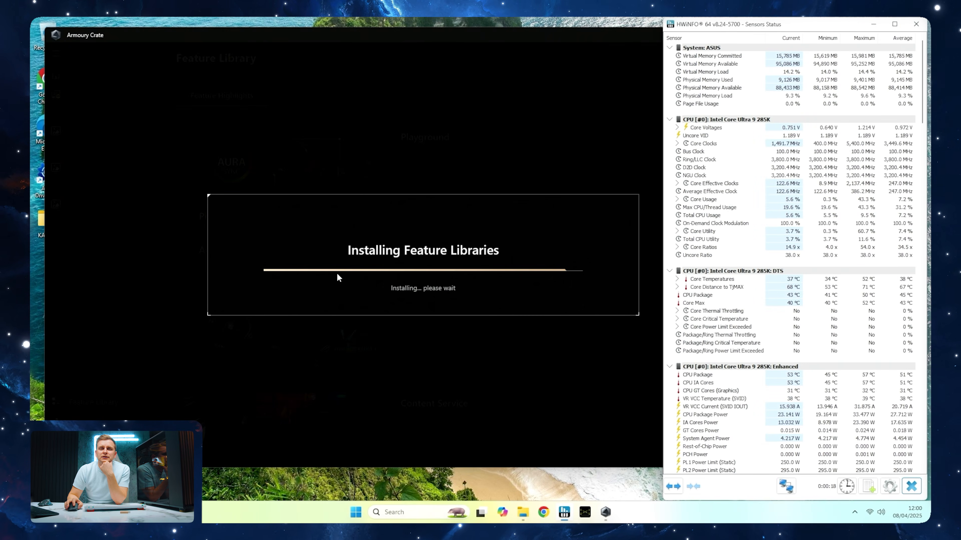
scroll(769, 422, down, 2)
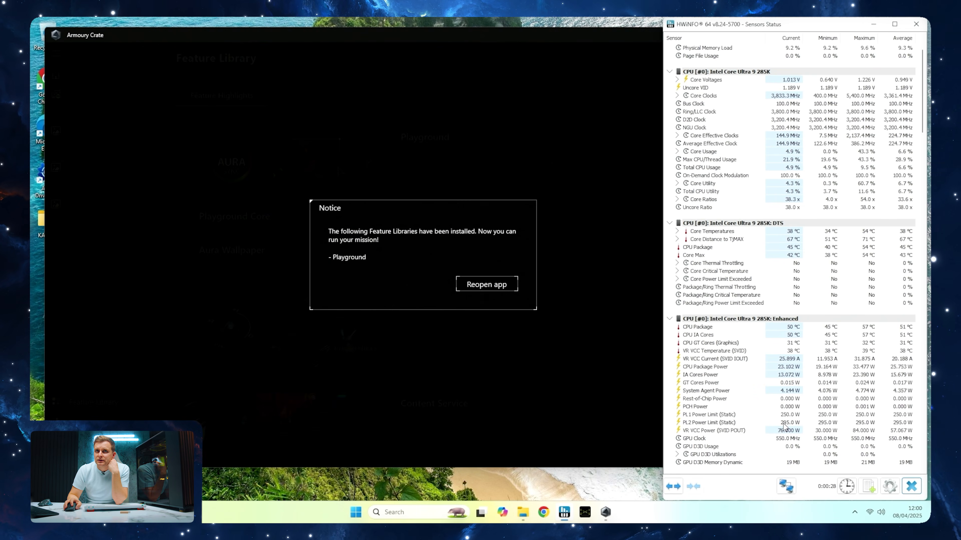
Reopen Armoury Crate after the Playground installation and review the Aura Sync device list
click(471, 289)
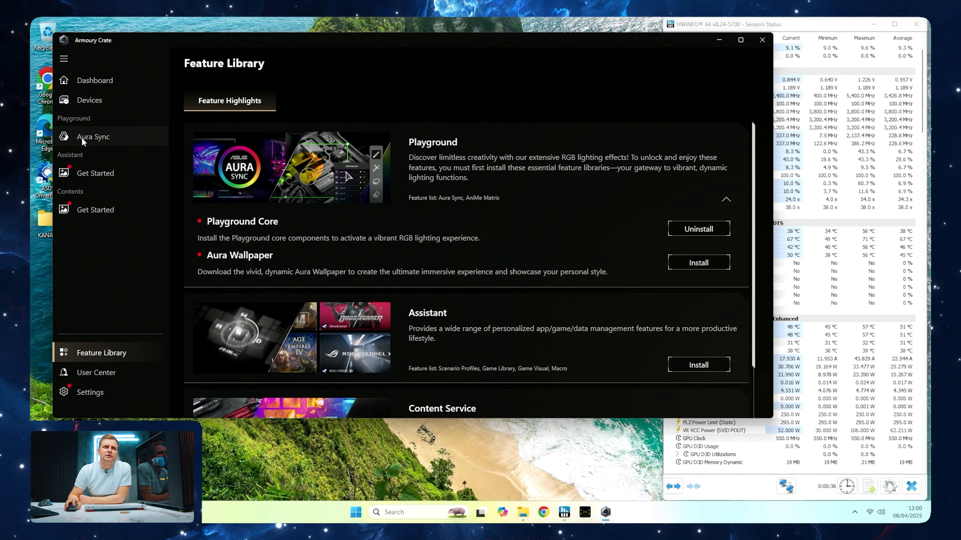
click(81, 136)
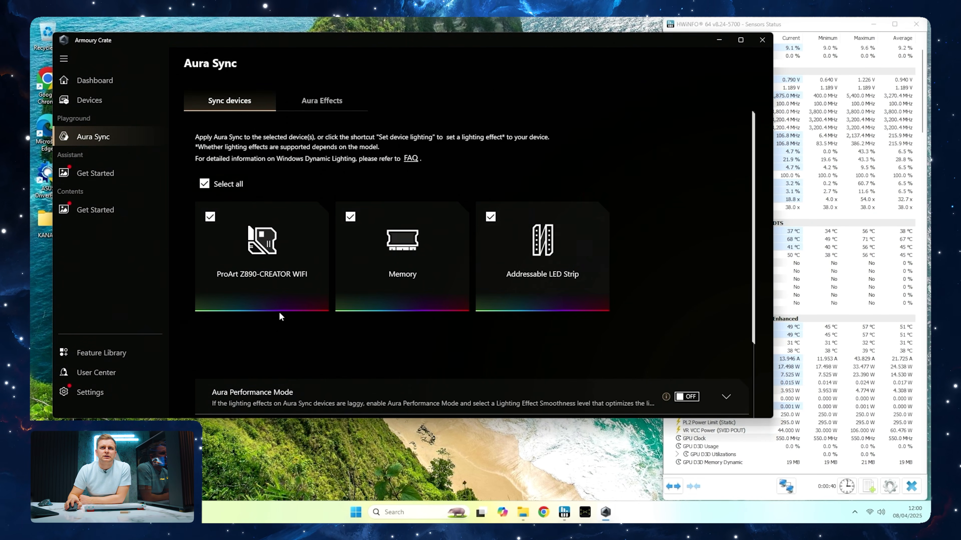
scroll(279, 313, down, 2)
scroll(279, 314, up, 3)
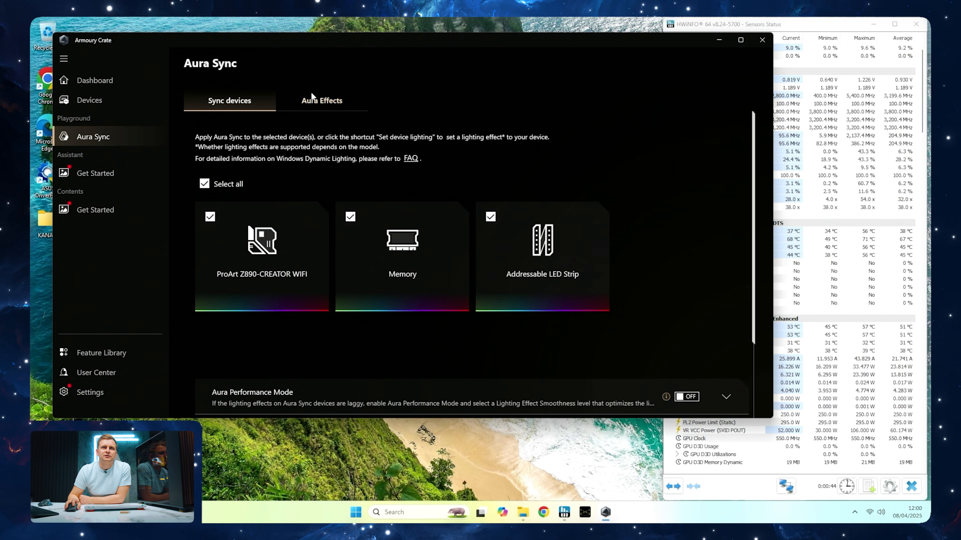
Set the Aura lighting effect to Static with a single orange colour of RGB 255, 105, 0
click(311, 93)
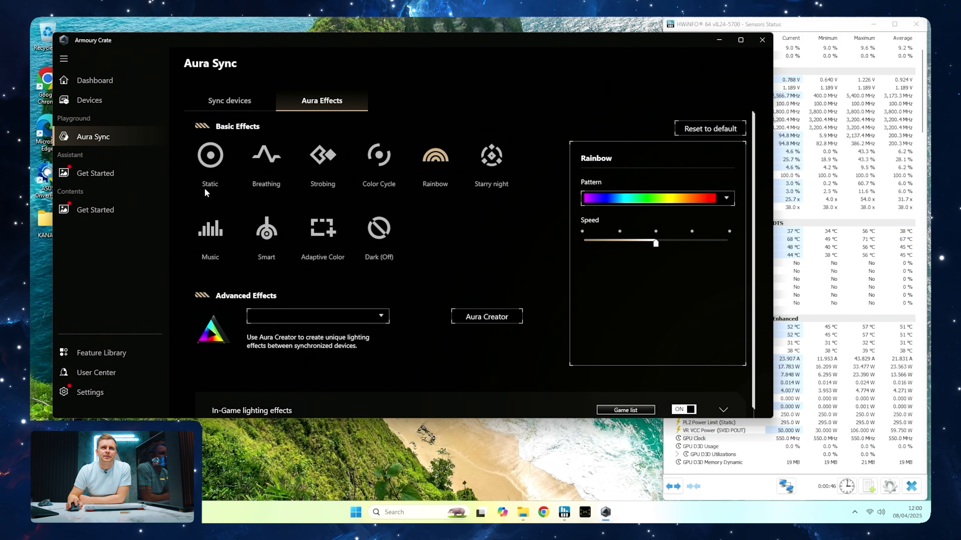
click(215, 166)
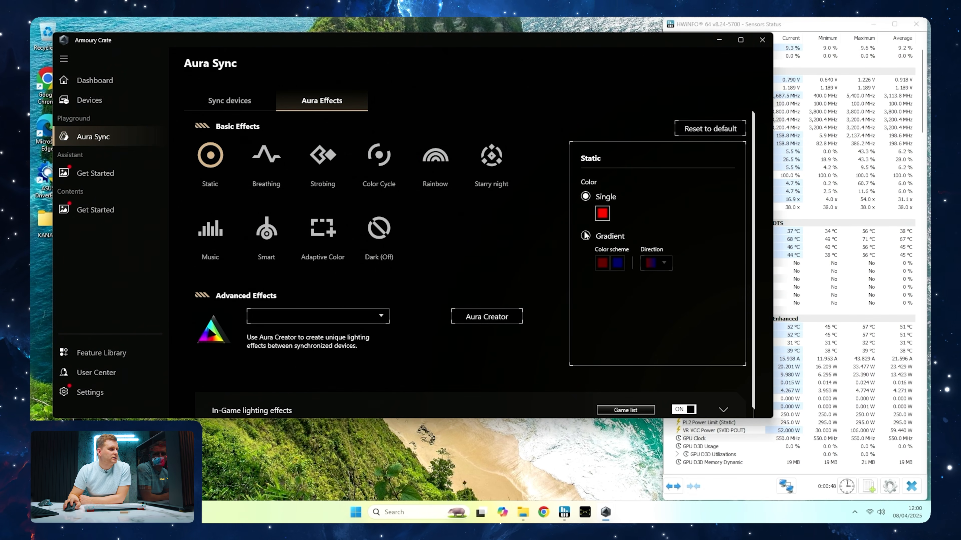
click(603, 214)
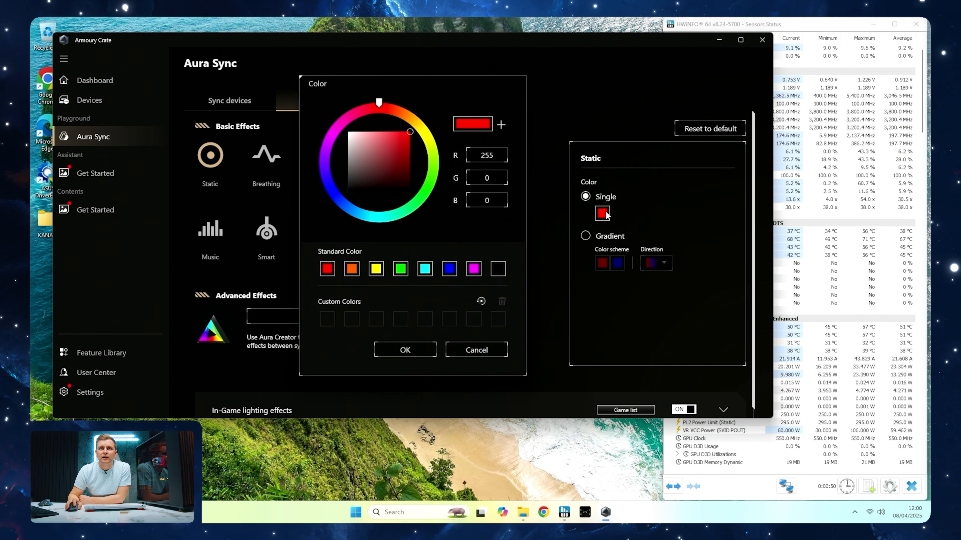
click(402, 112)
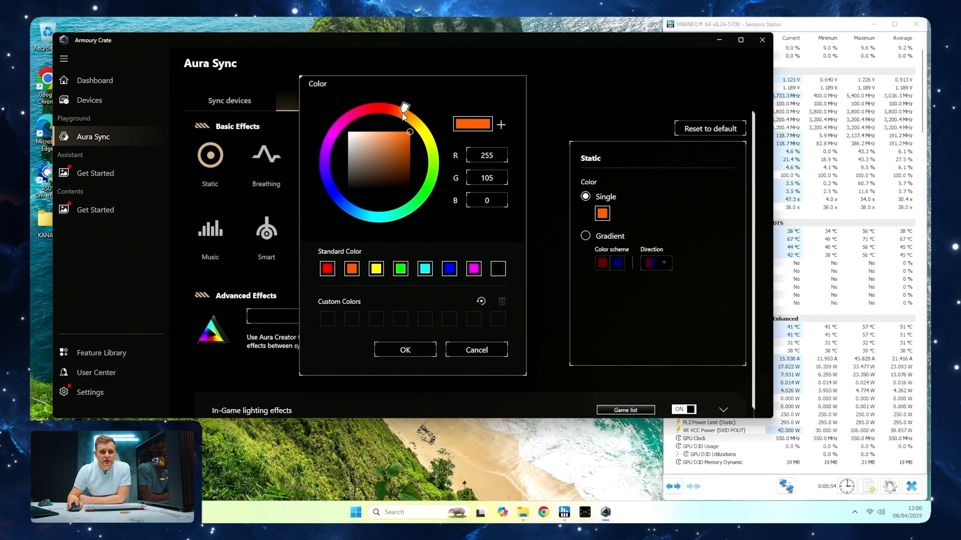
click(420, 352)
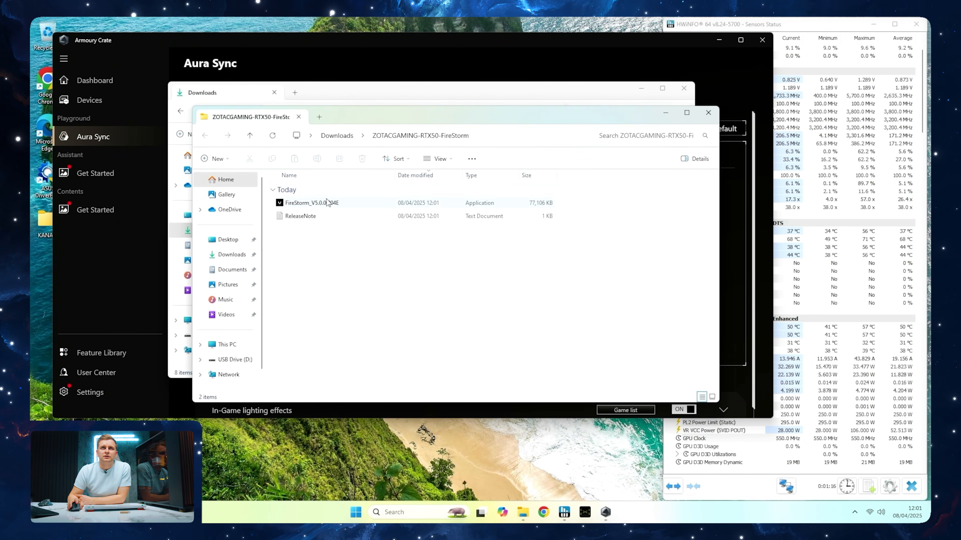
Run FireStorm_V5.0.0.004E from the extracted ZOTAC folder in File Explorer, get past the SmartScreen block and complete the FireStorm installation
double_click(327, 203)
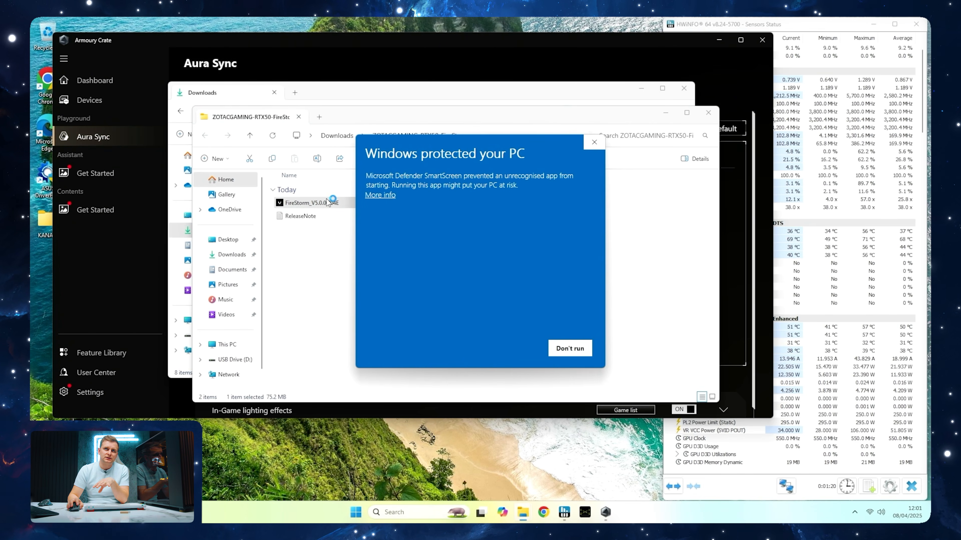
click(386, 196)
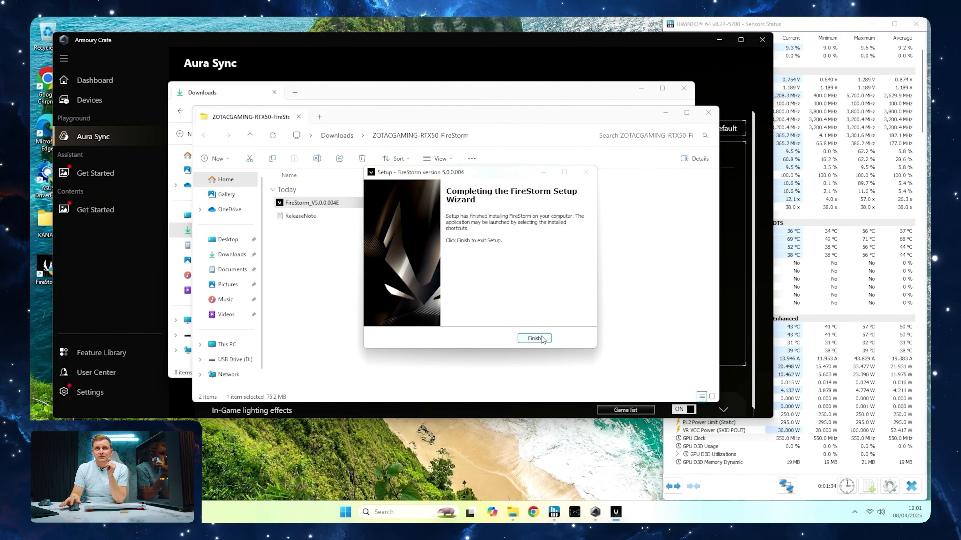
click(542, 336)
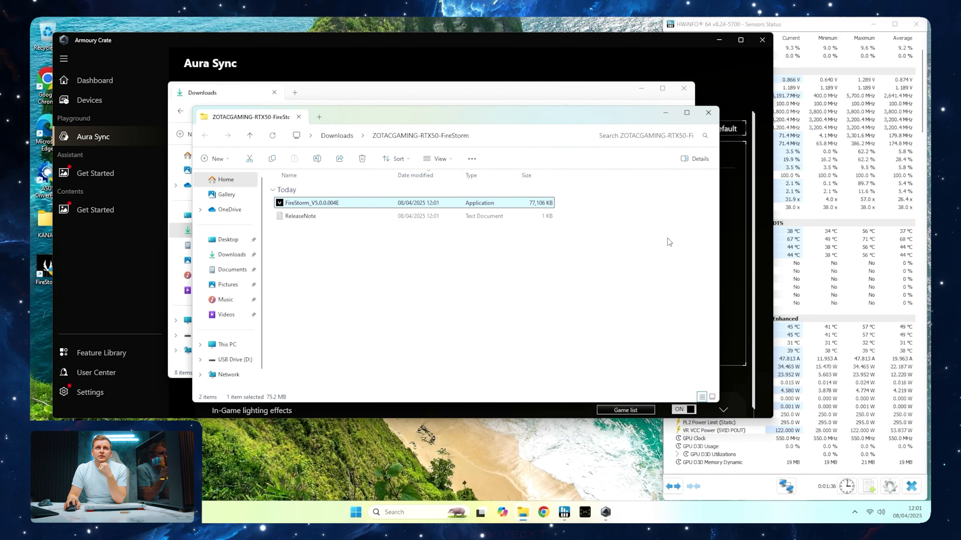
Close the ZOTAC folder window and open the Spectra lighting page in FireStorm
click(708, 112)
click(394, 57)
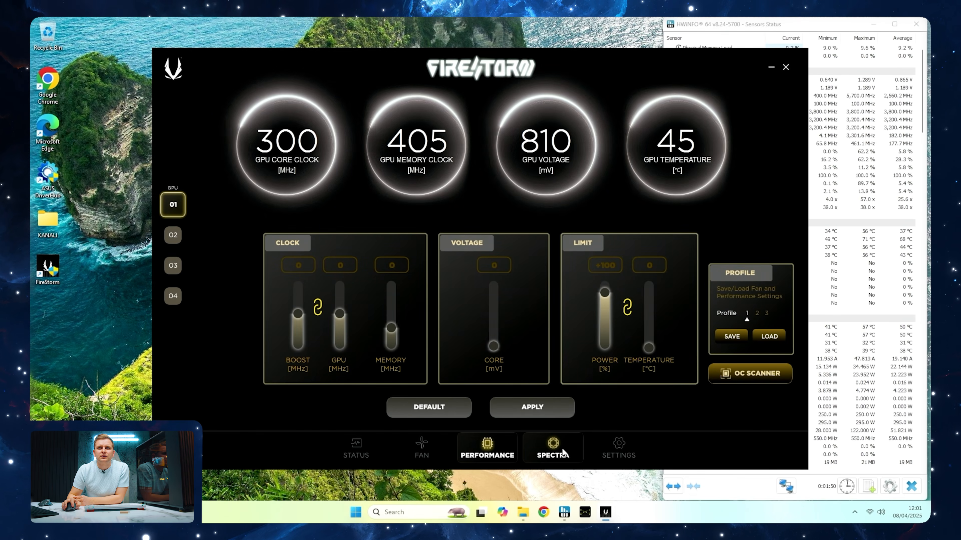
click(560, 446)
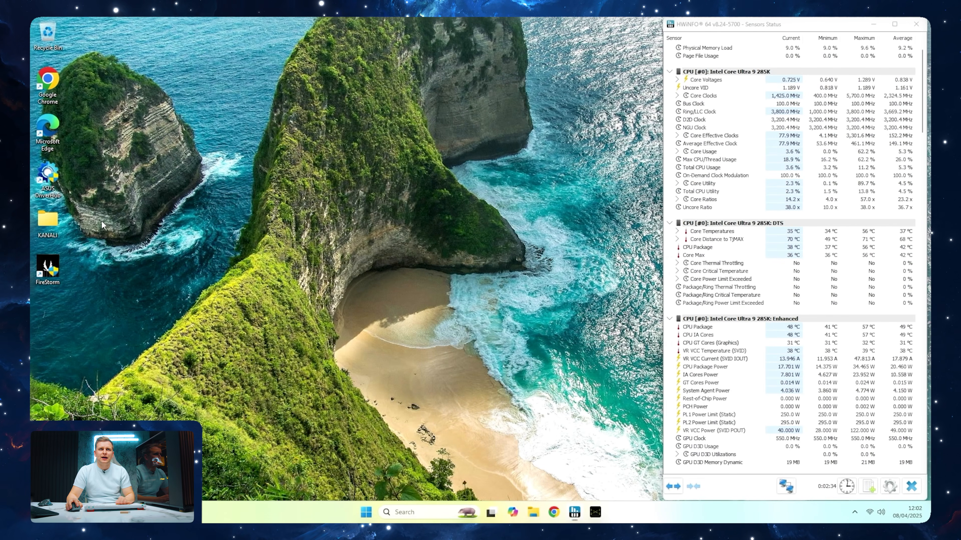
Launch ASUS DriverHub, allow it to make changes, and install the Intel Chipset, Dynamic Tuning, and Gaussian and Neural Accelerator drivers
double_click(48, 178)
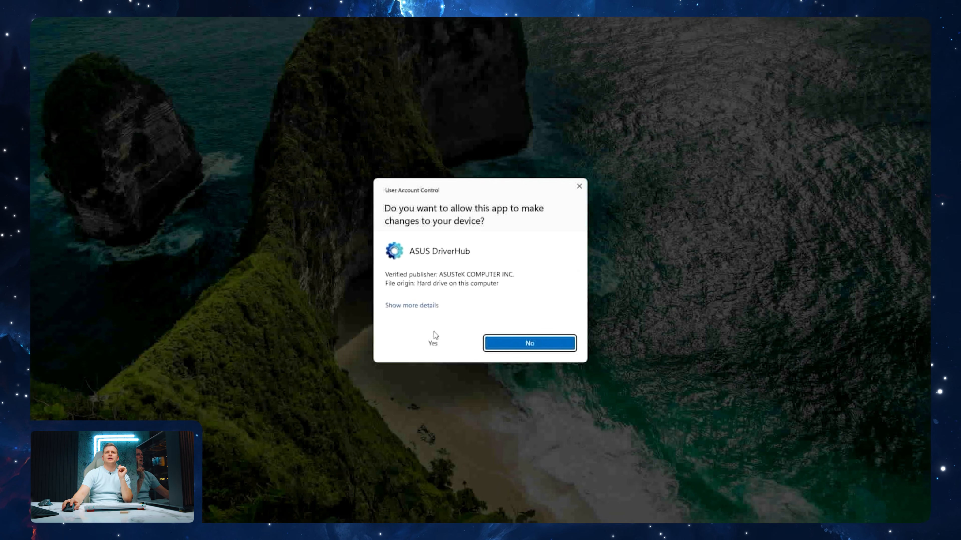
click(442, 342)
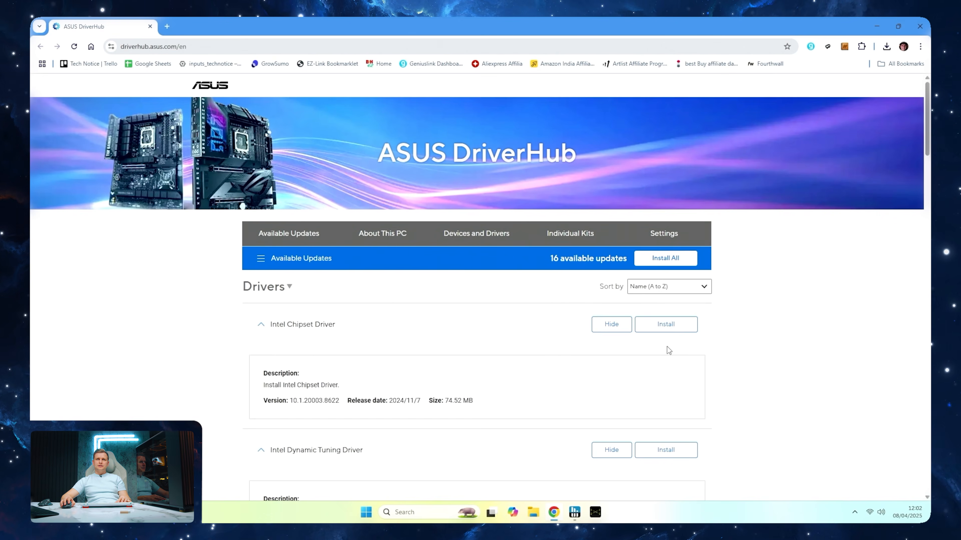
click(683, 328)
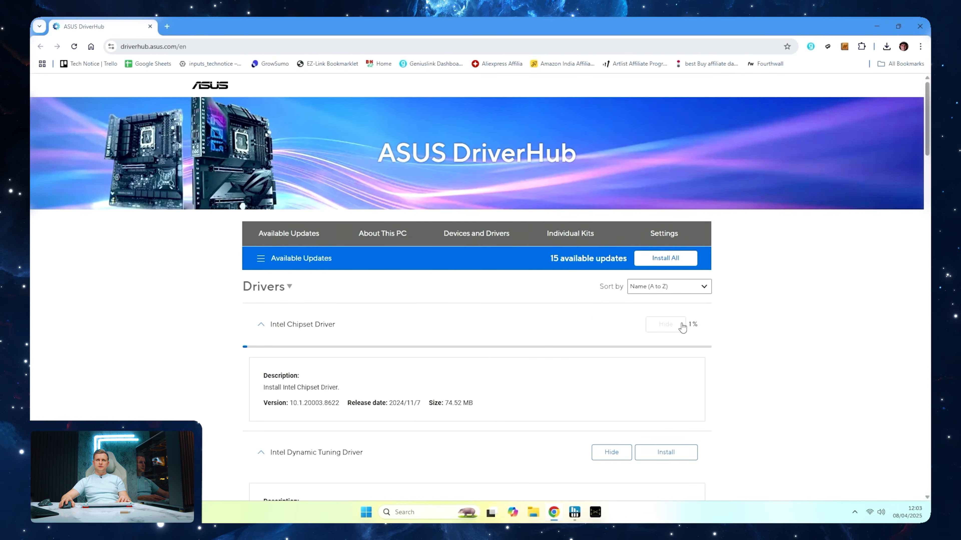
scroll(677, 328, down, 3)
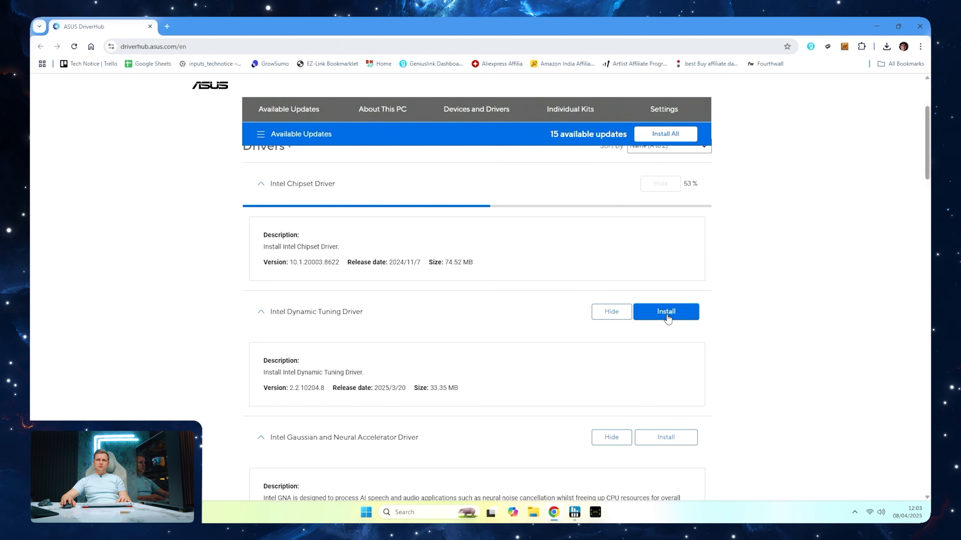
click(668, 319)
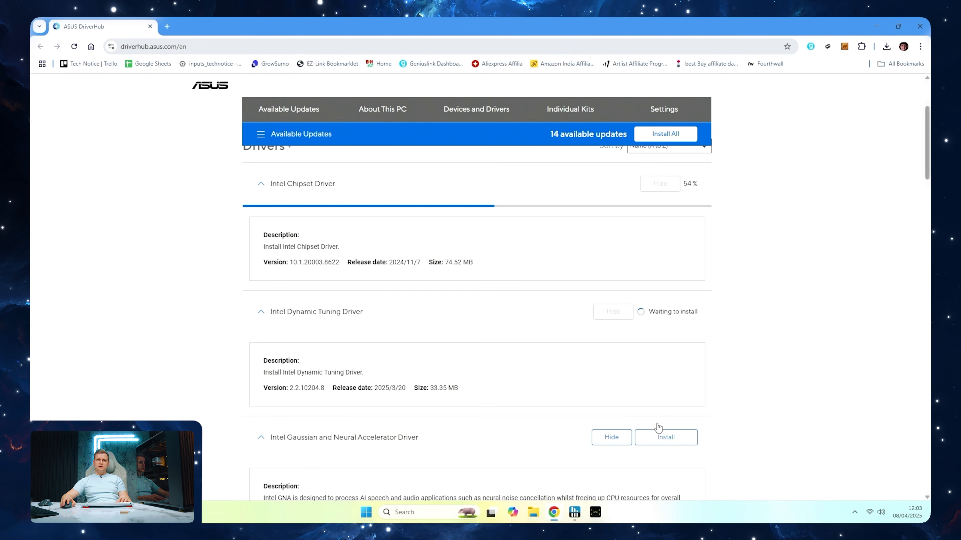
scroll(658, 427, down, 2)
click(665, 342)
Queue the Intel LAN, Intel NPU, Intel Serial IO Software and Intel Platform Monitoring Technology updates for installation
scroll(692, 345, down, 3)
scroll(677, 341, down, 3)
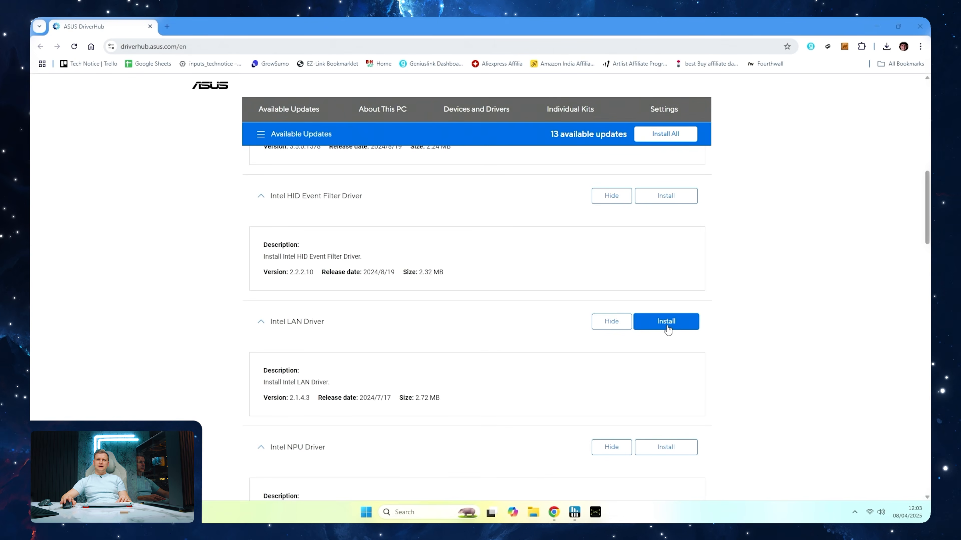
scroll(668, 330, down, 2)
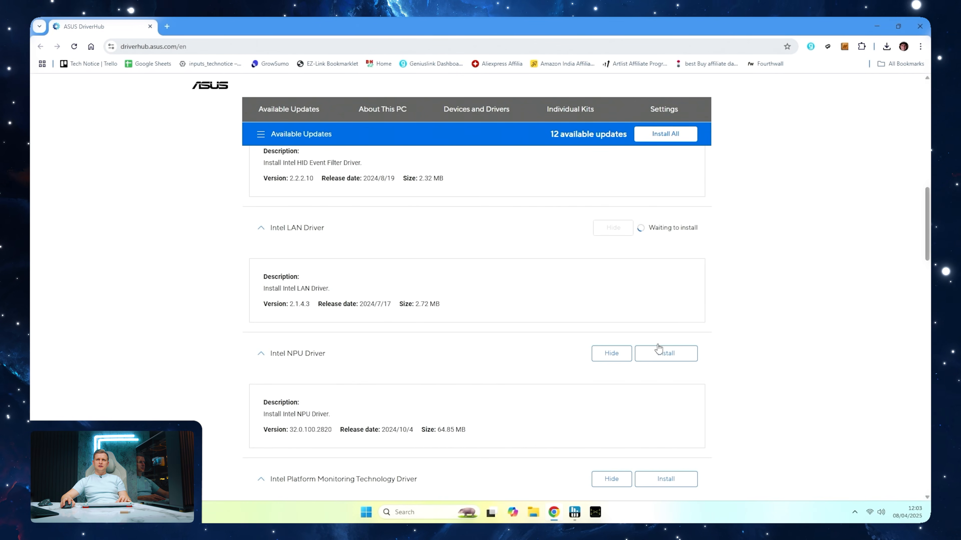
click(665, 354)
scroll(509, 350, down, 3)
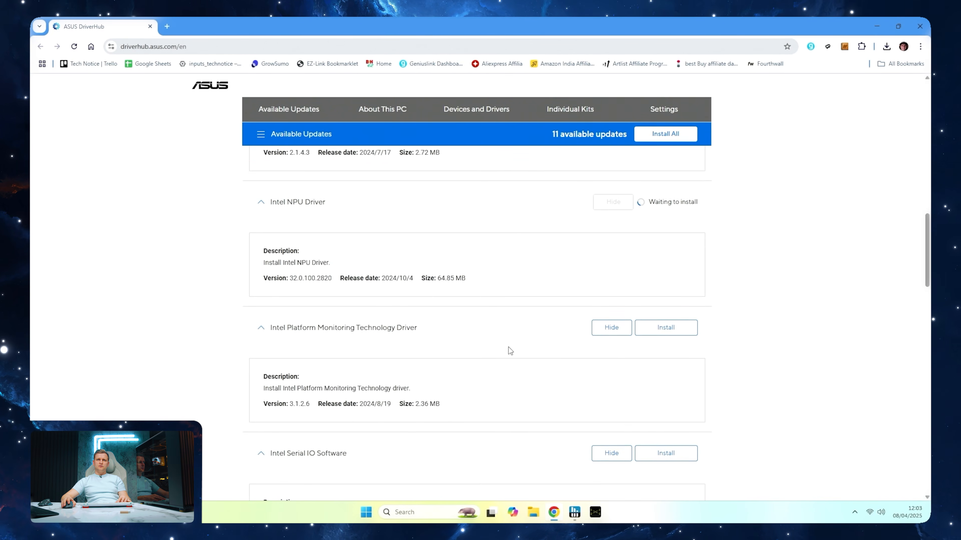
click(666, 370)
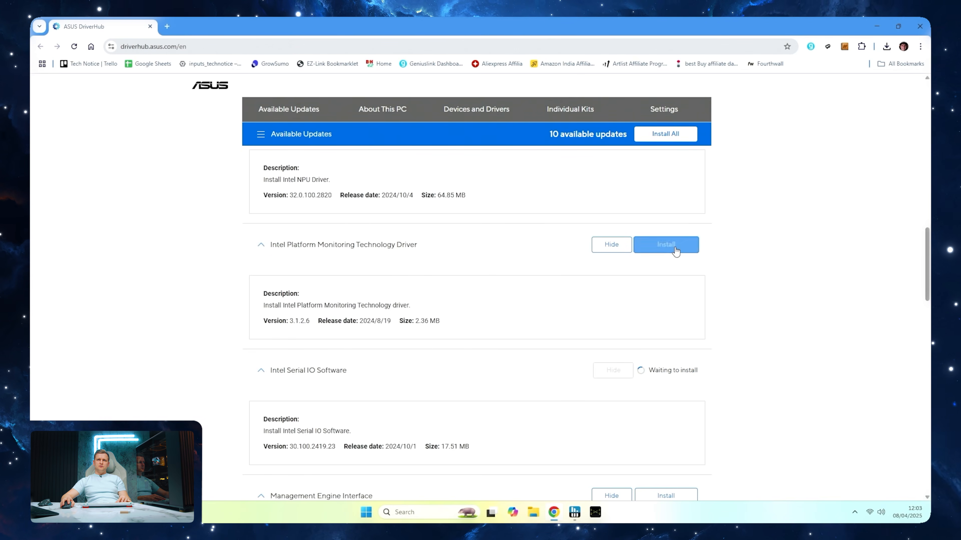
click(665, 244)
Queue the Management Engine Interface, Marvell LAN and Realtek Audio drivers for installation
scroll(555, 321, down, 3)
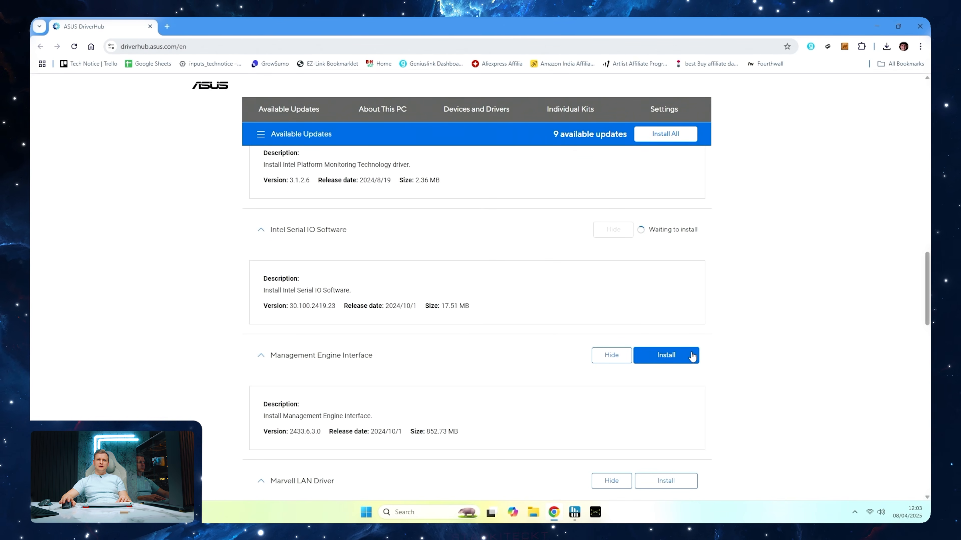
scroll(692, 355, down, 3)
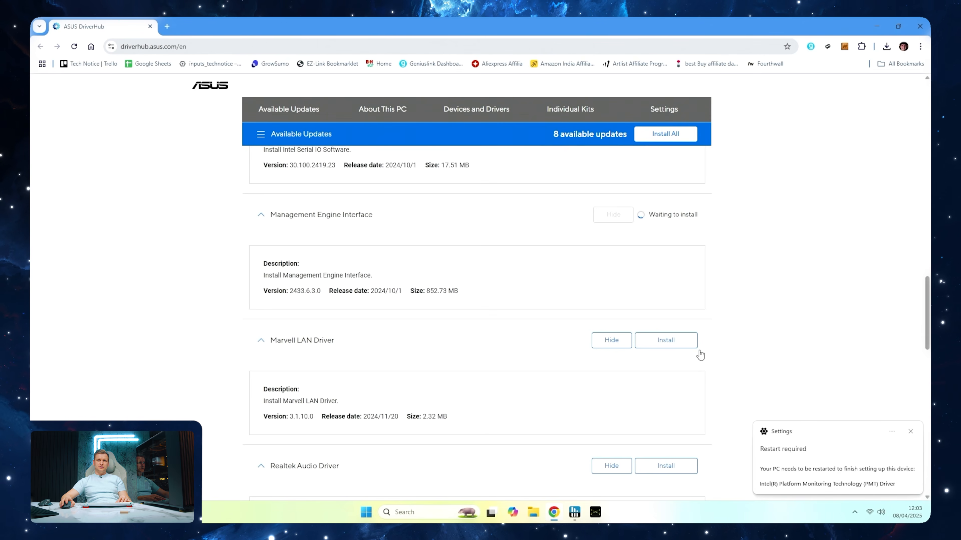
click(688, 346)
scroll(677, 337, down, 3)
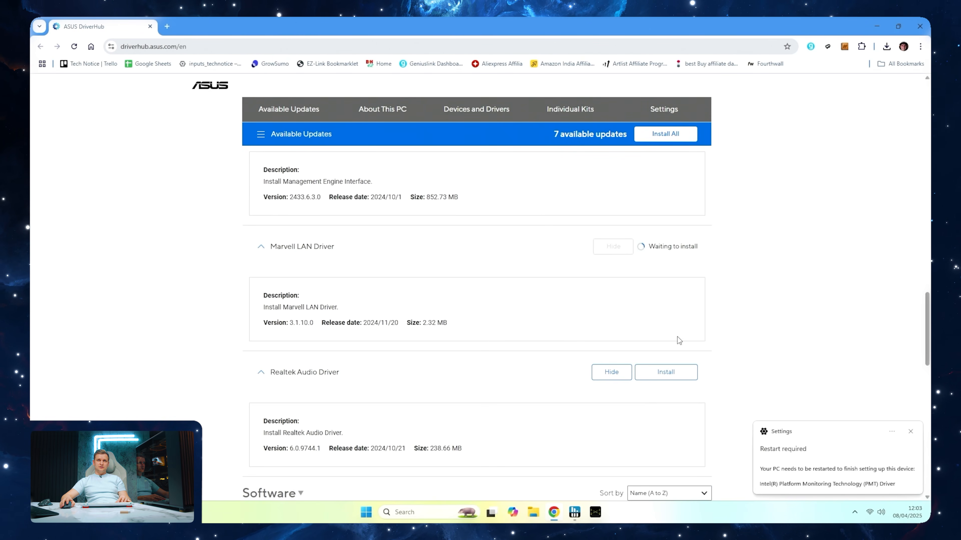
scroll(678, 340, down, 1)
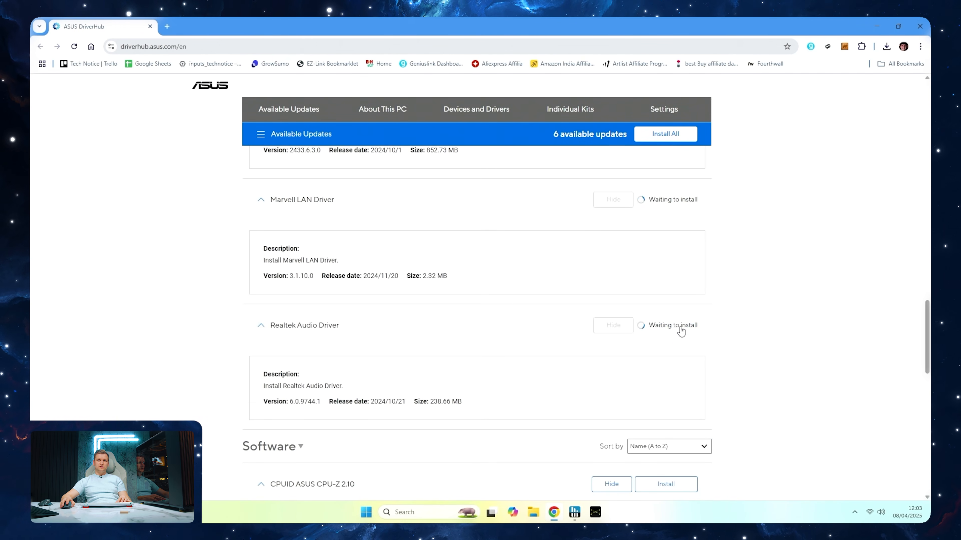
scroll(681, 331, up, 6)
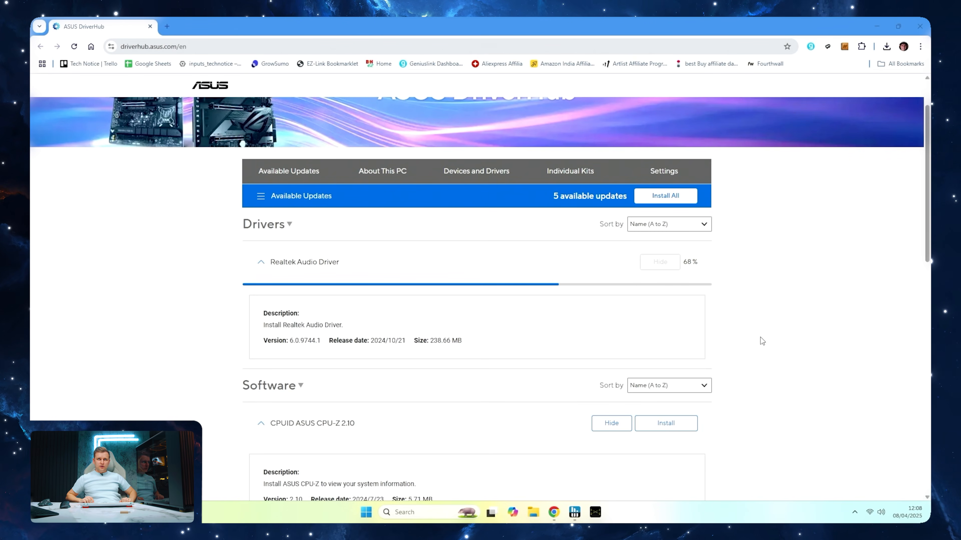
Search the web for "download creative cloud" in a new browser tab
key(ctrl+t)
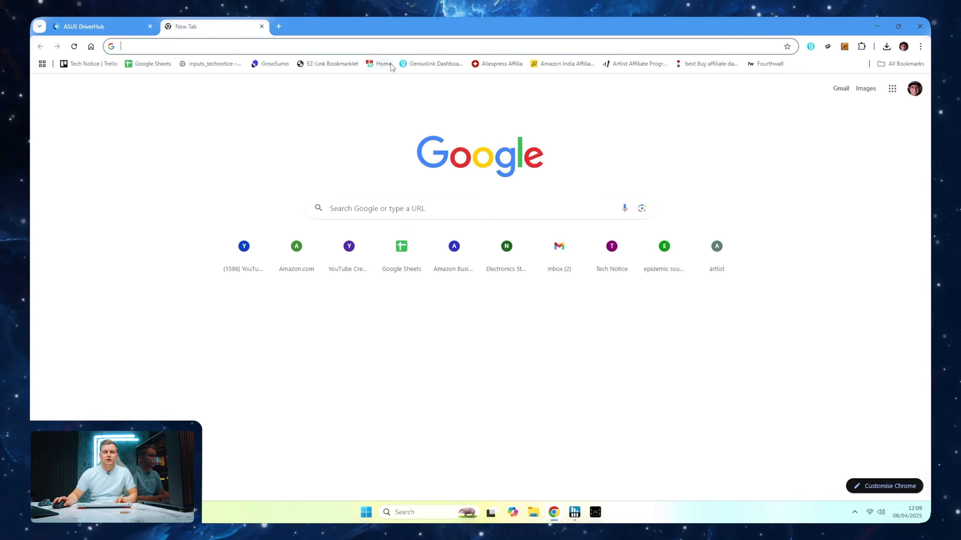
text(download)
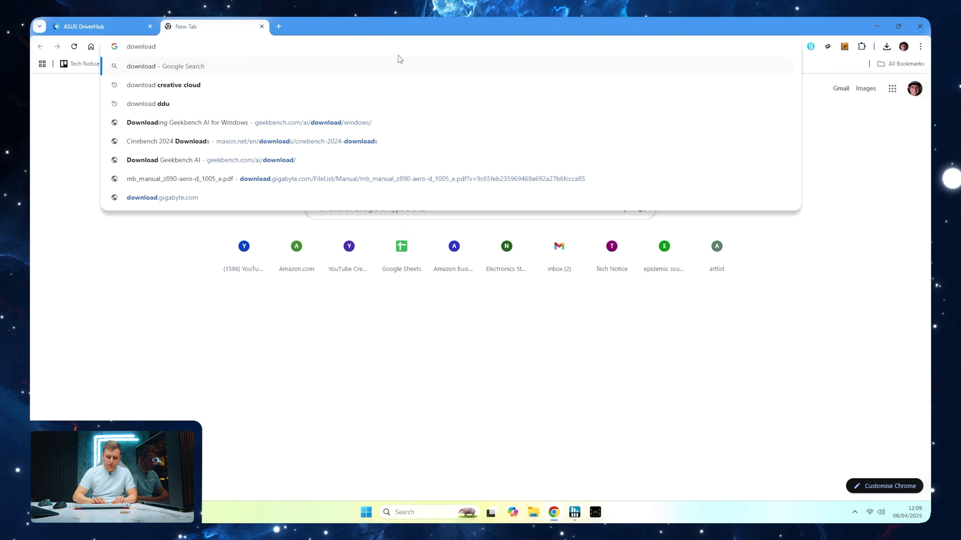
key(Down)
key(Return)
Search for "download Cinebench R24", download Cinebench 2024 for Windows x86_64 from the Maxon page and close that tab
key(ctrl+t)
text(download cinebench)
key(Down)
key(Return)
click(251, 216)
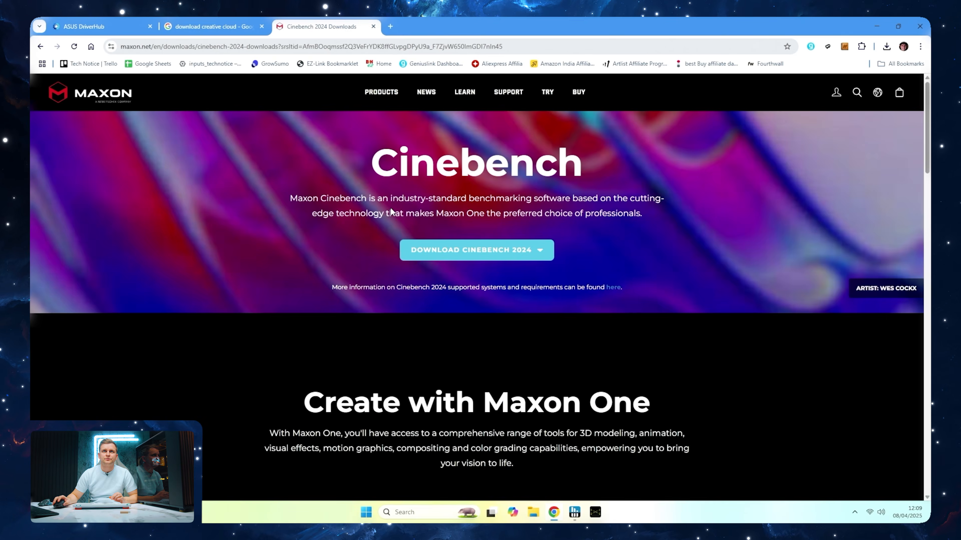
click(507, 251)
click(531, 273)
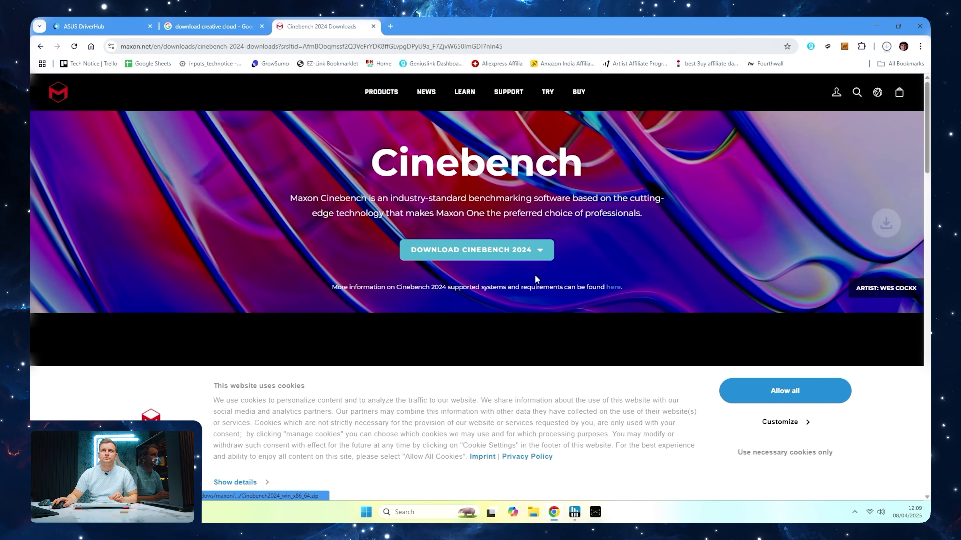
middle_click(325, 26)
Postpone the DriverHub restart and look through the Adobe Creative Cloud download page
click(214, 181)
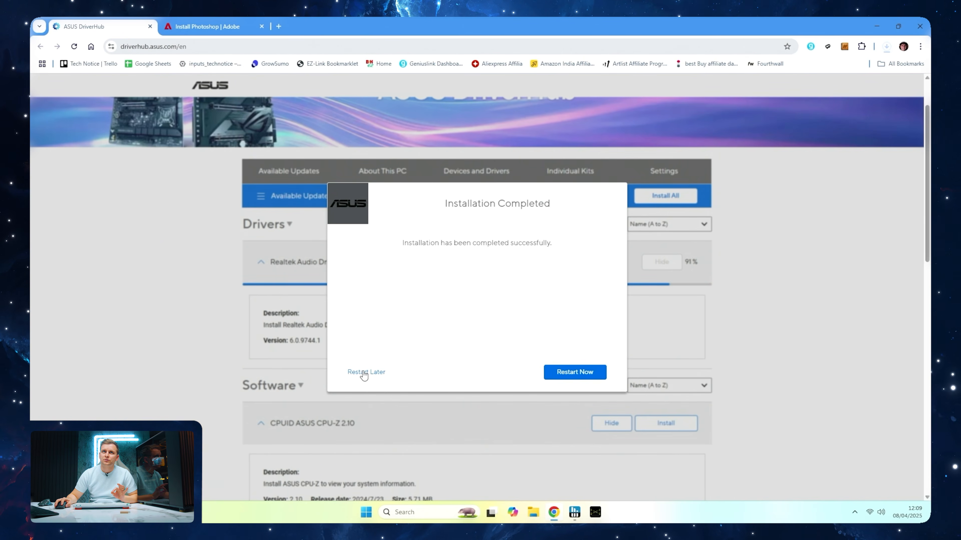
click(363, 373)
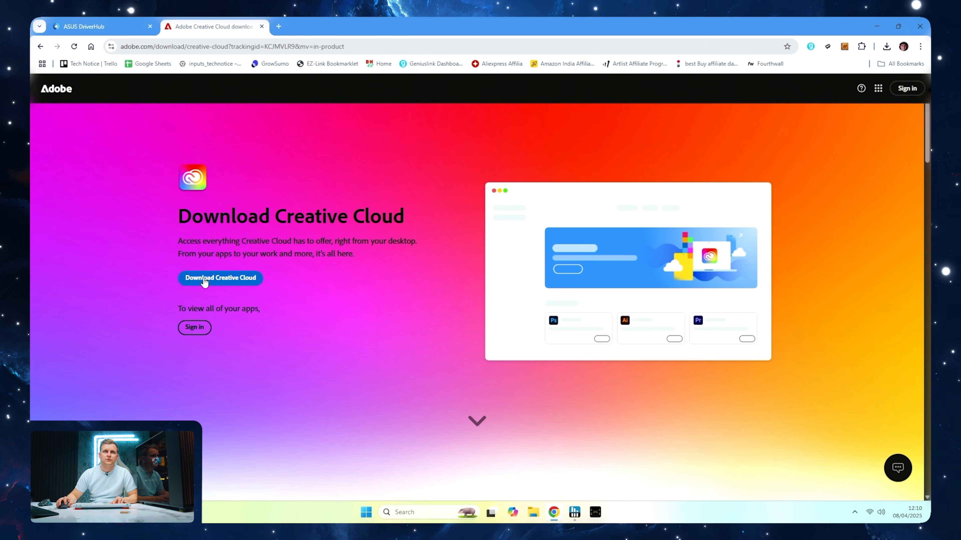
scroll(229, 279, down, 10)
scroll(229, 278, down, 10)
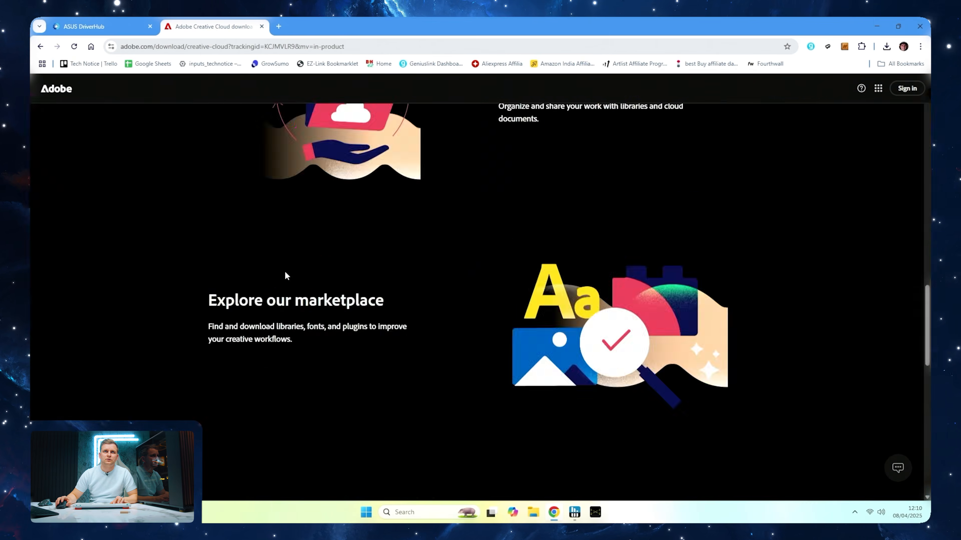
click(474, 283)
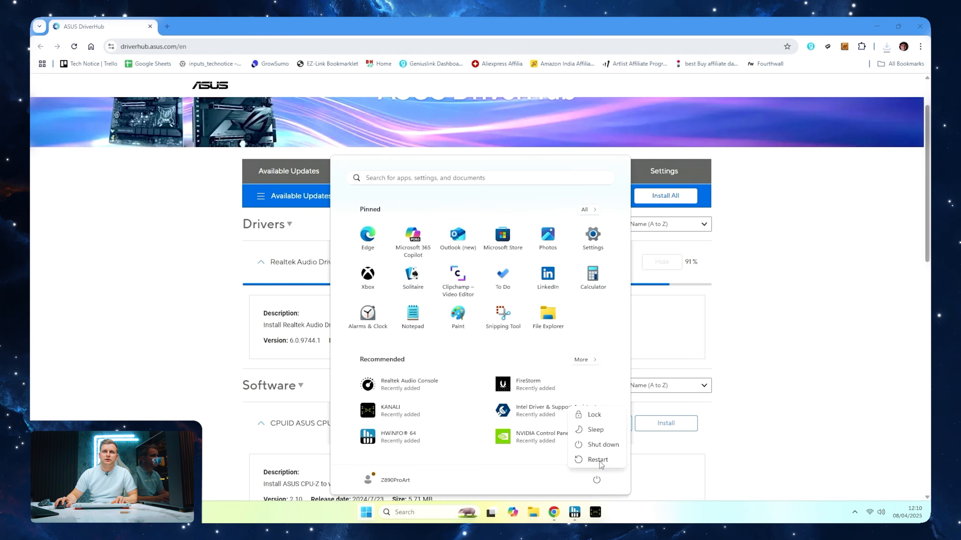
Restart the PC, review the remaining updates in ASUS DriverHub and close the browser
click(598, 460)
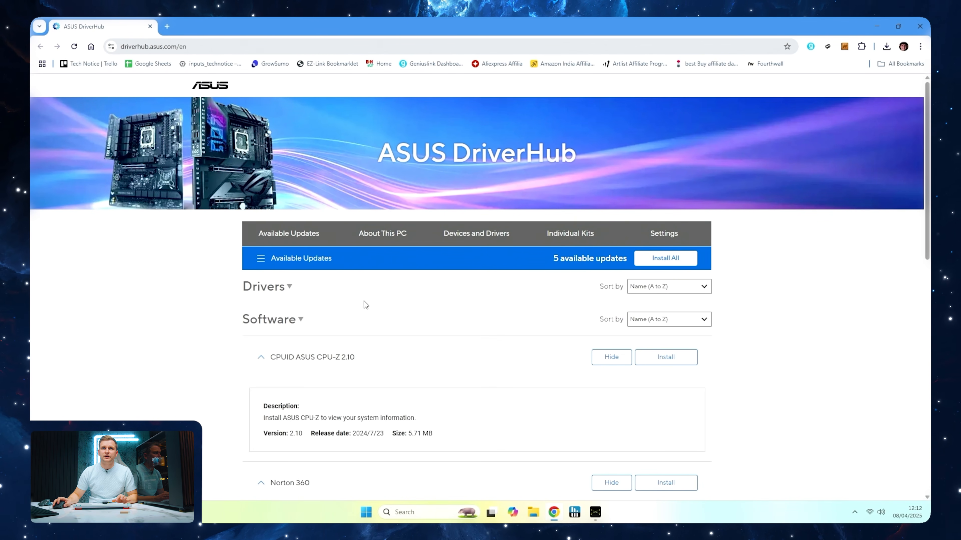
scroll(366, 304, down, 10)
scroll(451, 305, up, 4)
scroll(451, 305, up, 6)
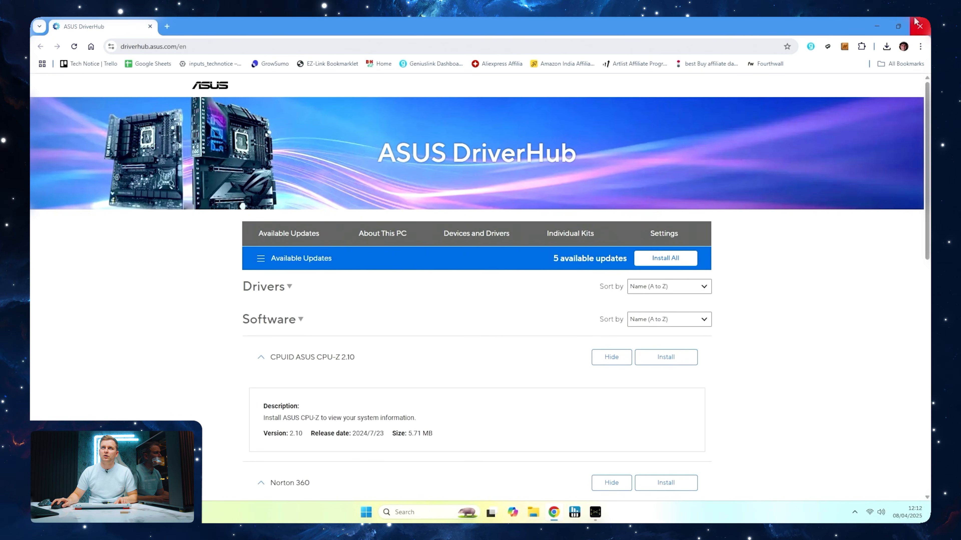
click(919, 26)
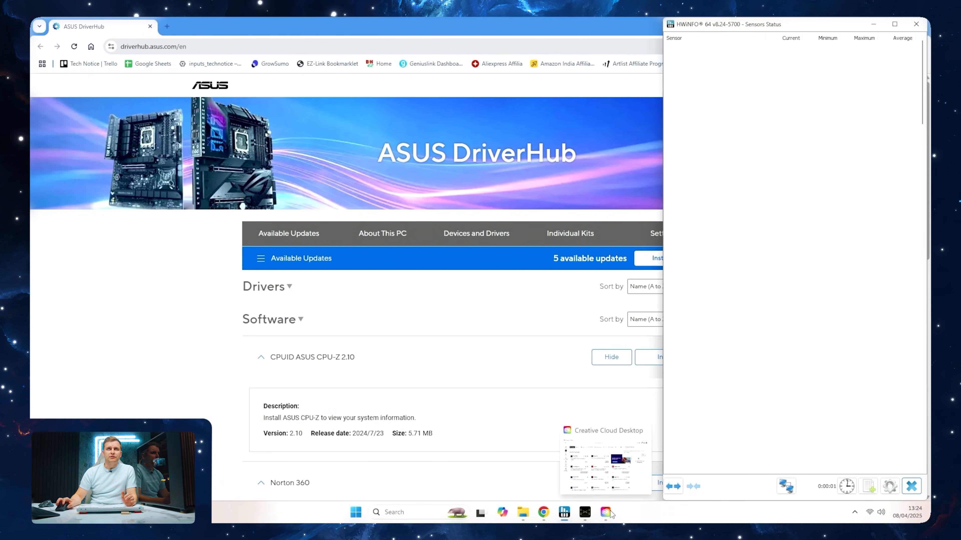
Search the web for PugetBench in the browser and look through the PugetBench for Creators page
click(242, 45)
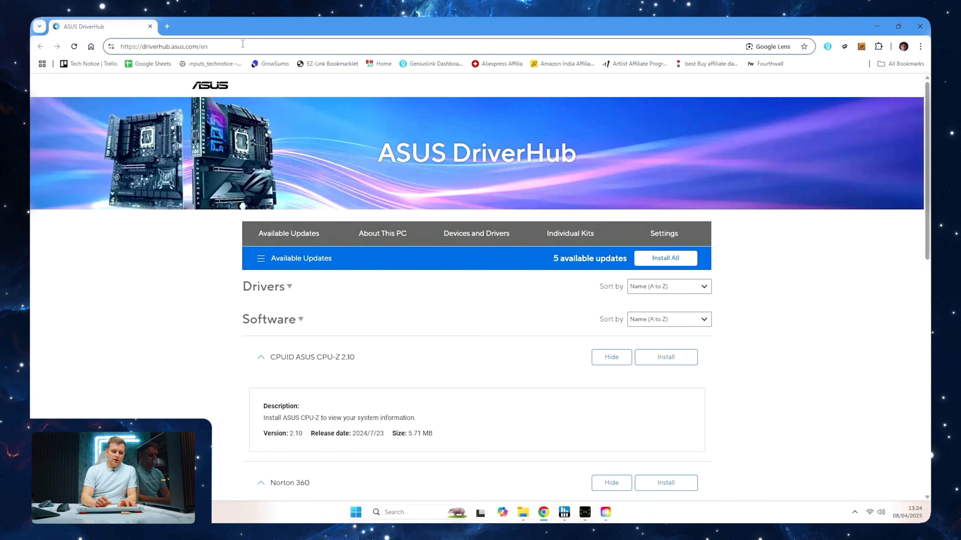
click(242, 44)
text(pptb)
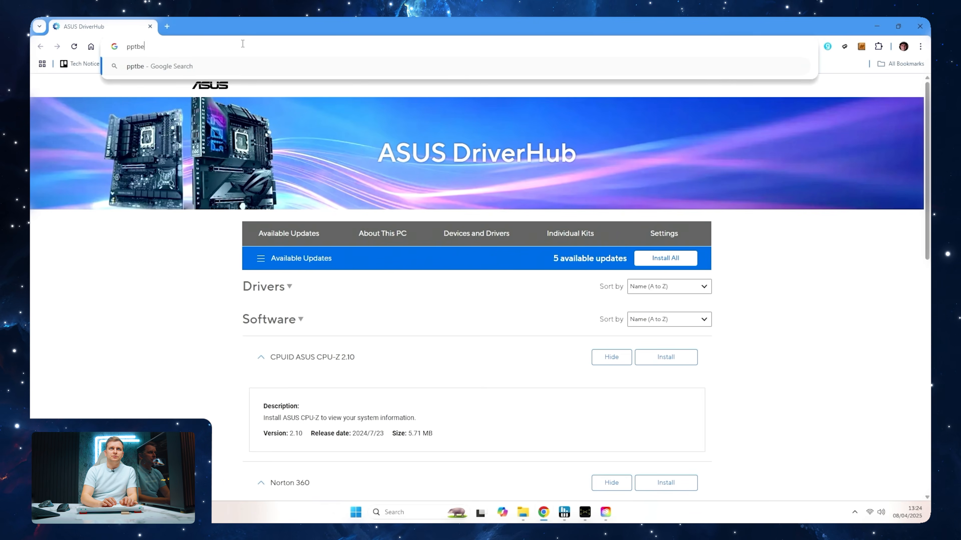
text(e)
key(Return)
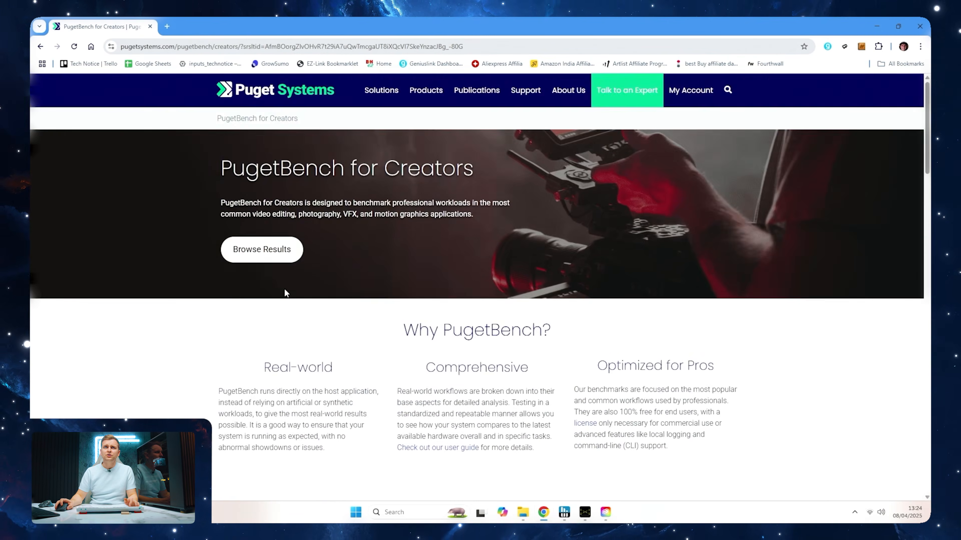
scroll(284, 289, down, 6)
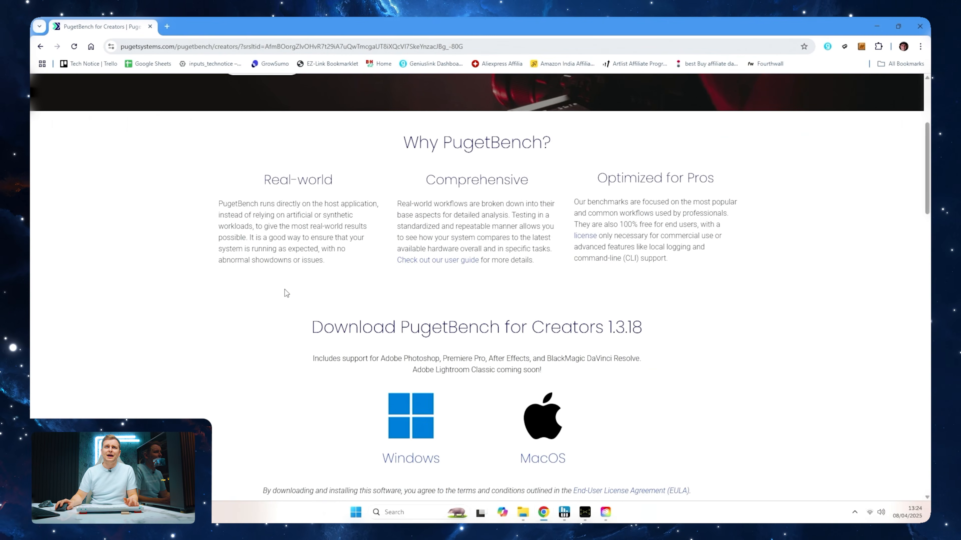
scroll(285, 289, up, 6)
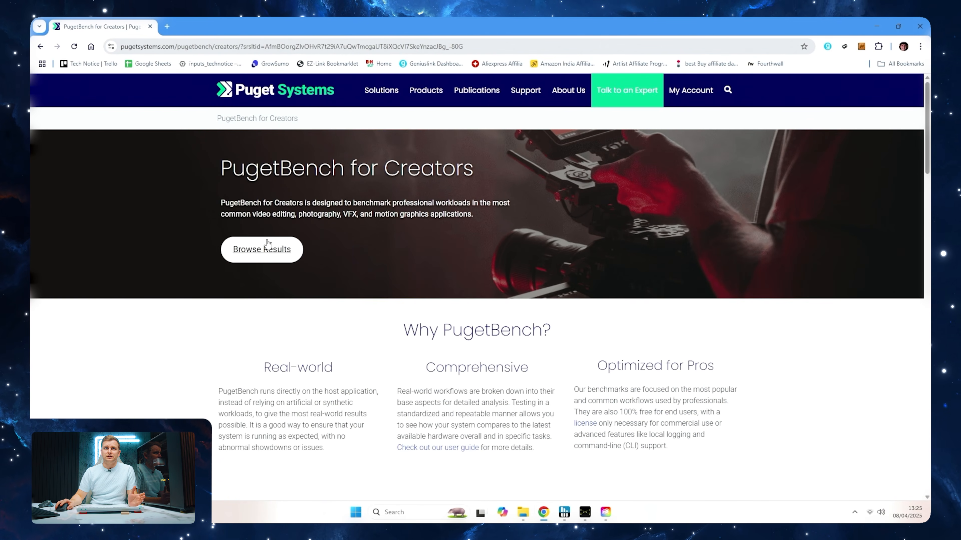
Open the PugetBench results in a second tab, view the 1.3.18 download section and go to the Premiere Pro Compare Results page
middle_click(265, 248)
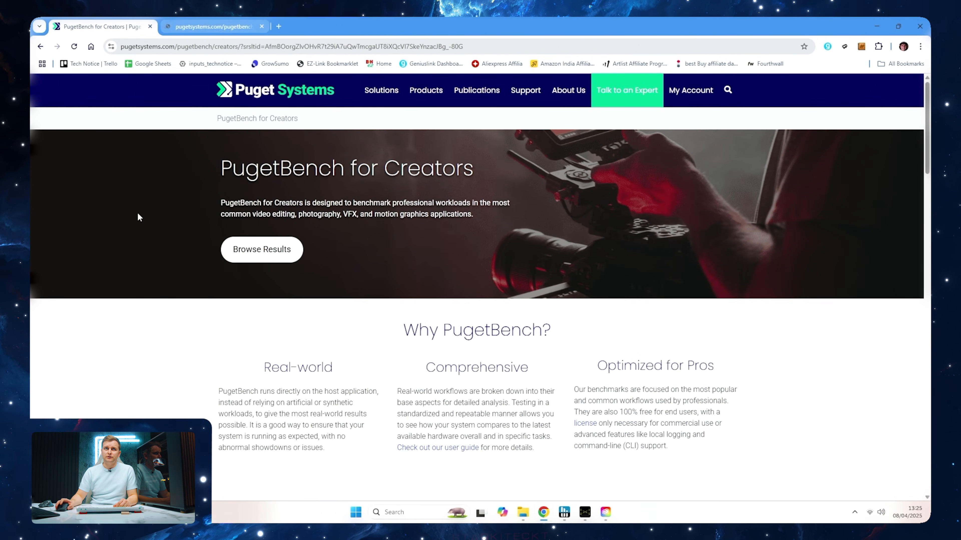
scroll(296, 346, down, 5)
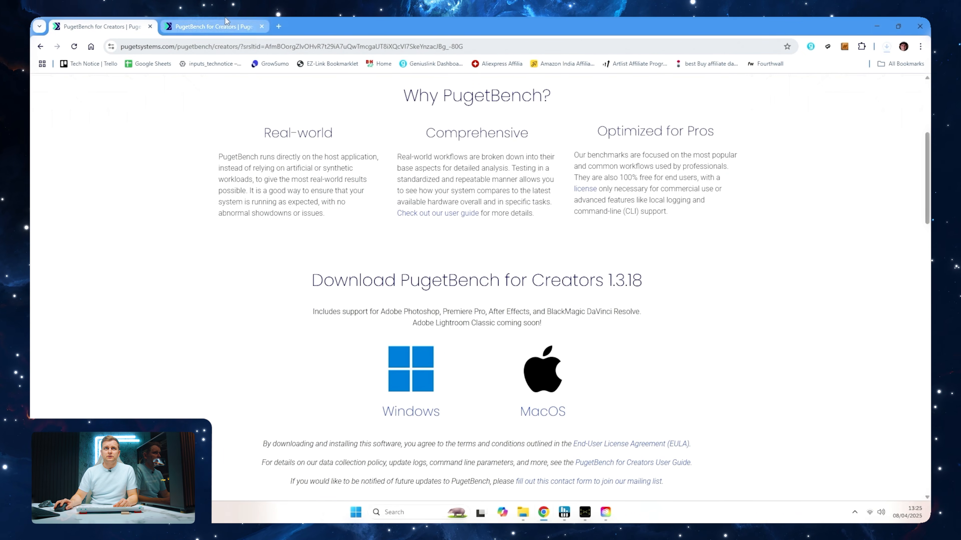
key(ctrl+Tab)
scroll(565, 237, down, 7)
scroll(566, 242, up, 10)
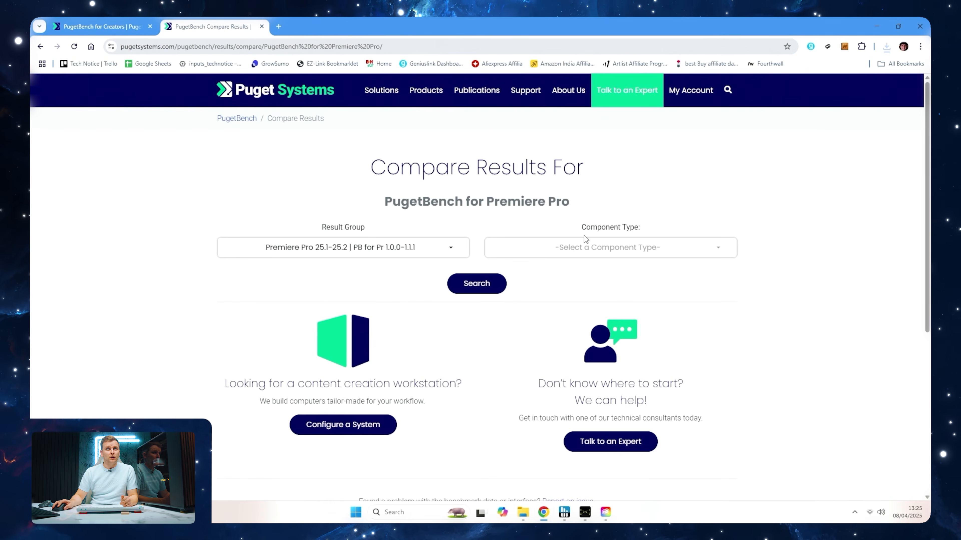
Compare the Intel Core Ultra 9 285K with the AMD Ryzen 9 9950X 16-Core Processor for PugetBench for Premiere Pro
click(547, 251)
click(503, 286)
click(407, 305)
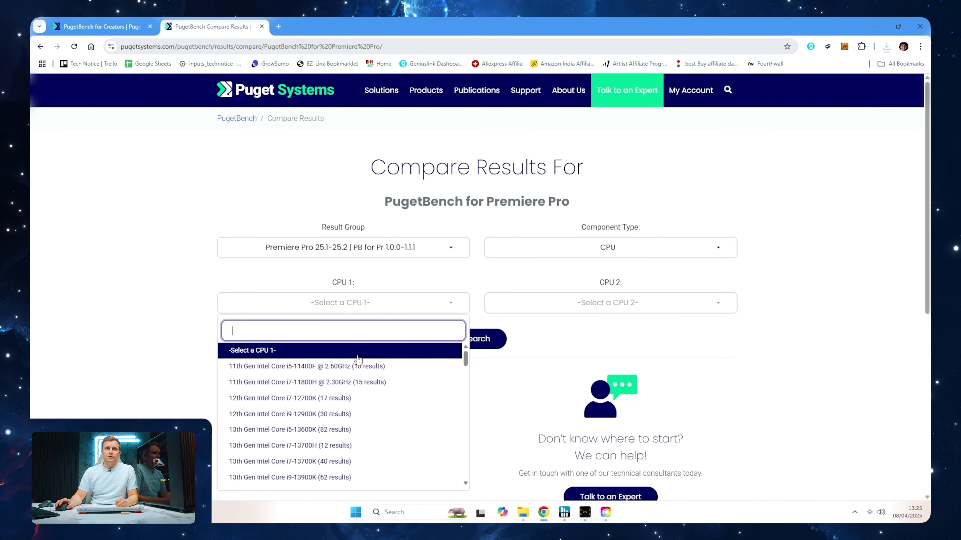
scroll(357, 359, down, 10)
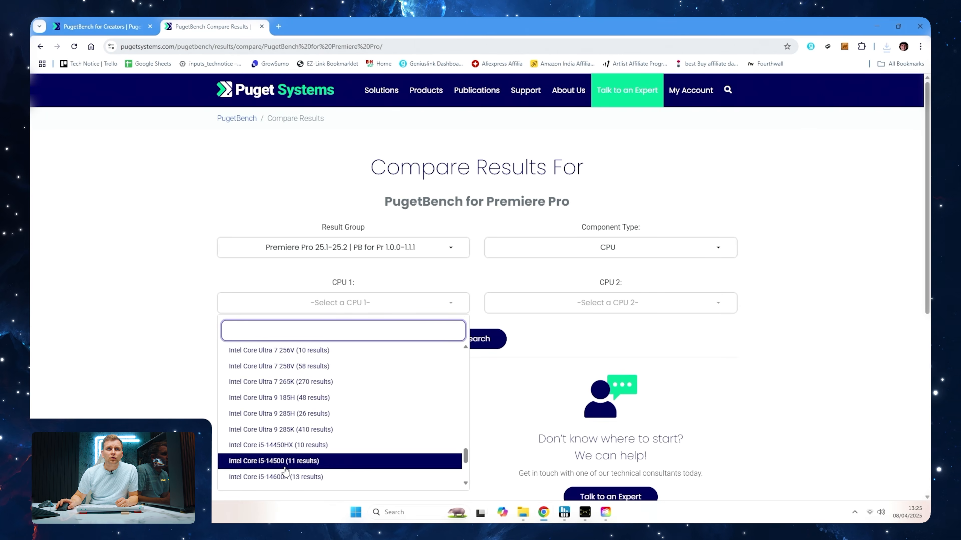
click(330, 435)
click(620, 306)
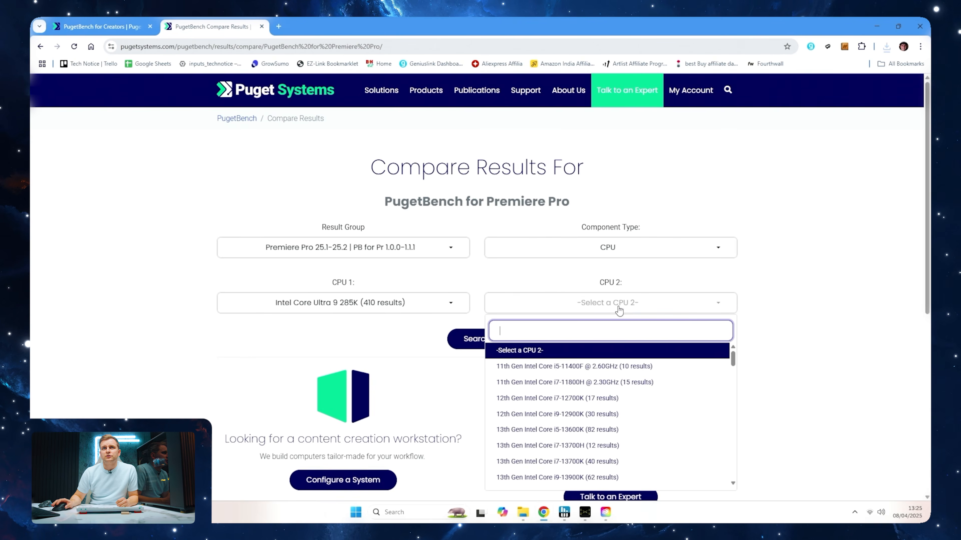
scroll(592, 409, down, 10)
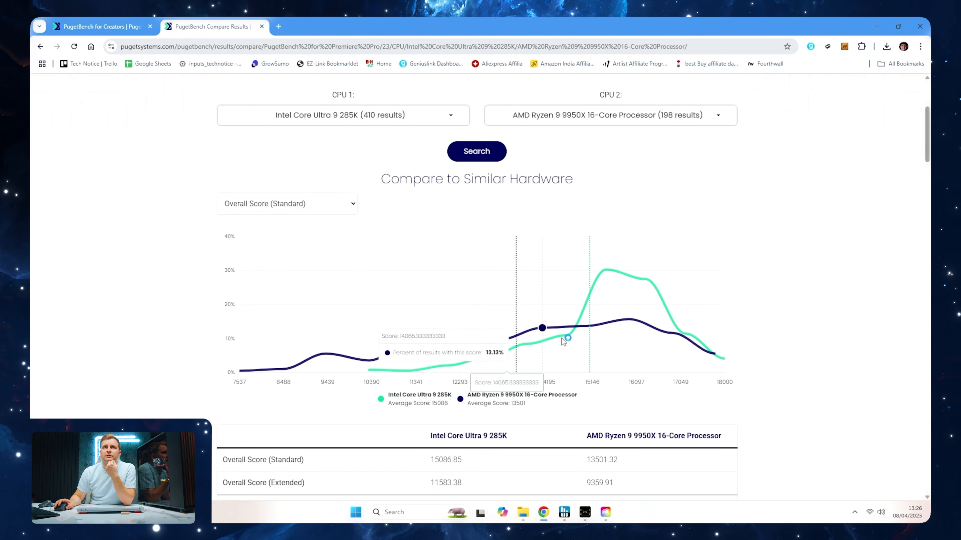
Examine the CPU comparison chart, score table and recent uploads, closing the pop-up that covers the page
scroll(542, 327, down, 2)
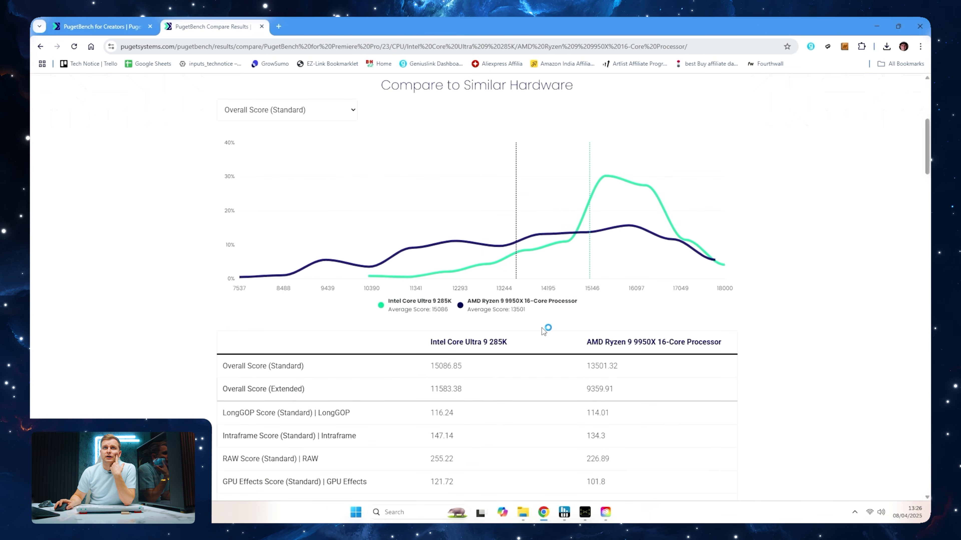
scroll(541, 327, down, 10)
scroll(543, 331, down, 15)
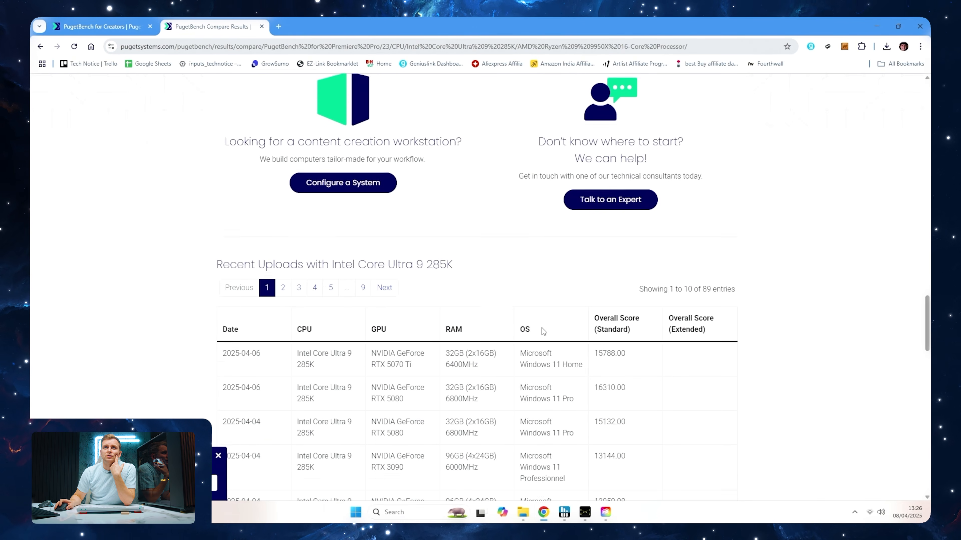
scroll(543, 333, down, 6)
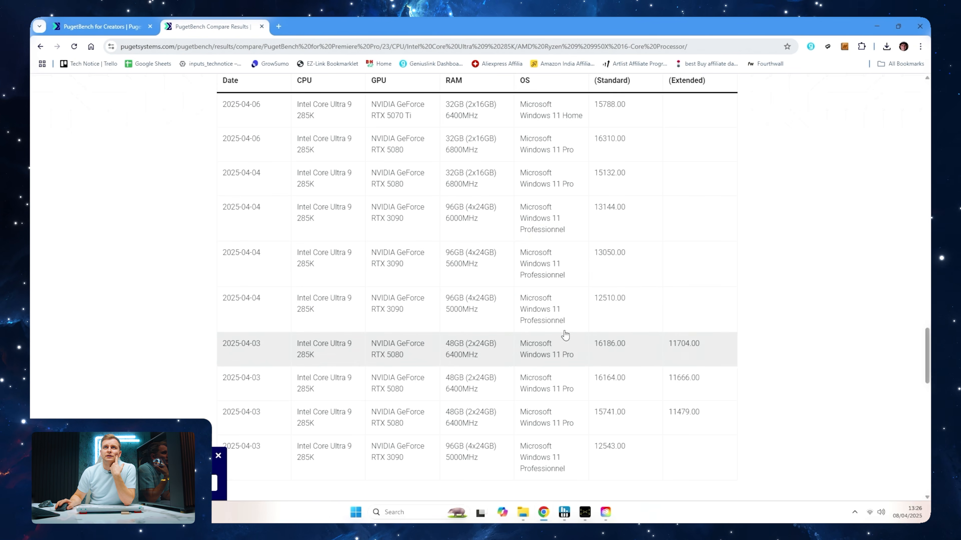
scroll(515, 338, down, 3)
scroll(514, 338, up, 2)
scroll(514, 338, down, 4)
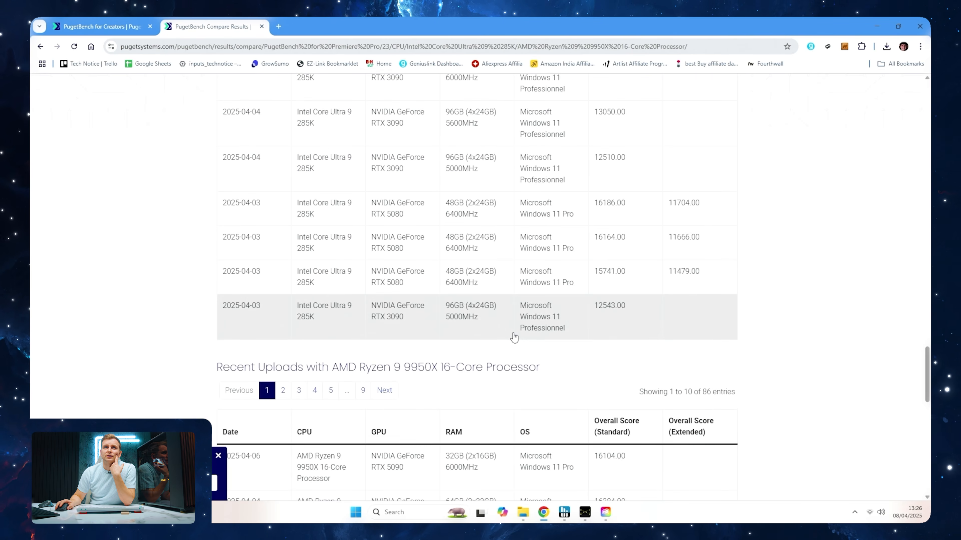
scroll(514, 338, up, 7)
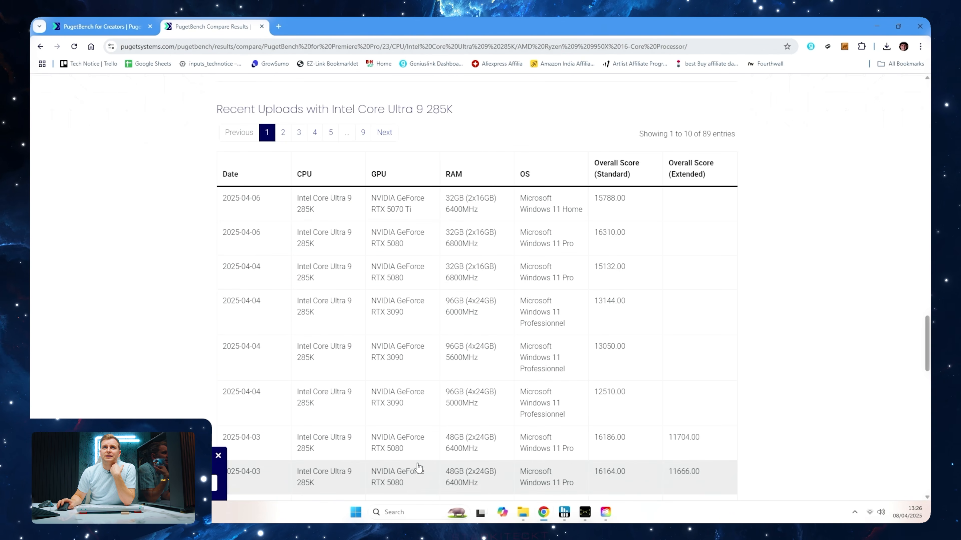
scroll(414, 427, down, 2)
scroll(408, 350, up, 2)
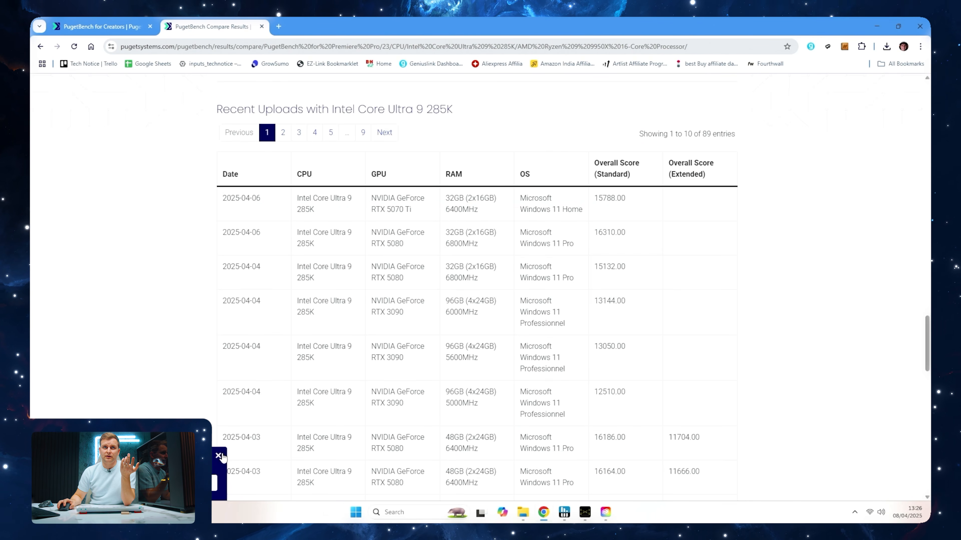
click(218, 457)
scroll(407, 241, up, 20)
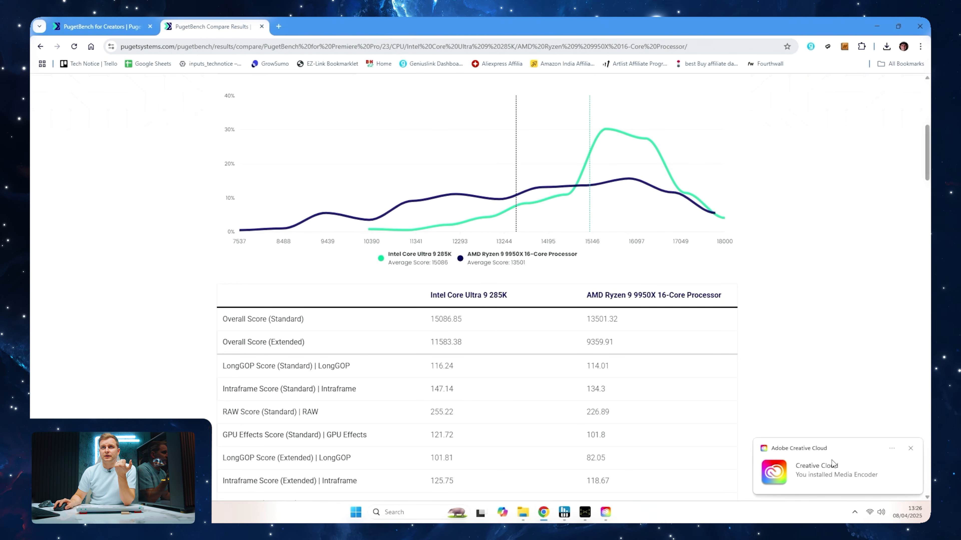
Leave the Creative Cloud notification and open the Cinebench2024_win_x86_64 folder from Downloads in File Explorer
click(914, 450)
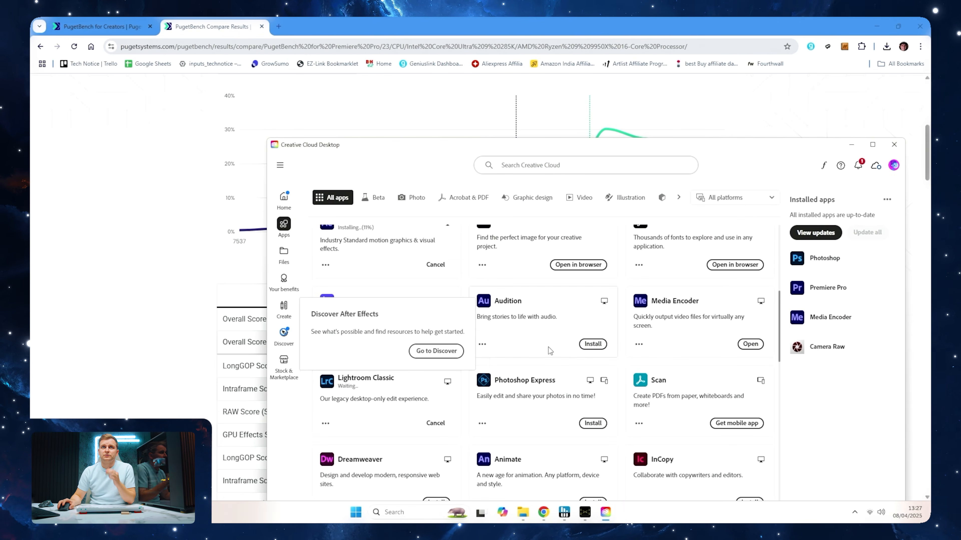
click(127, 367)
key(super+e)
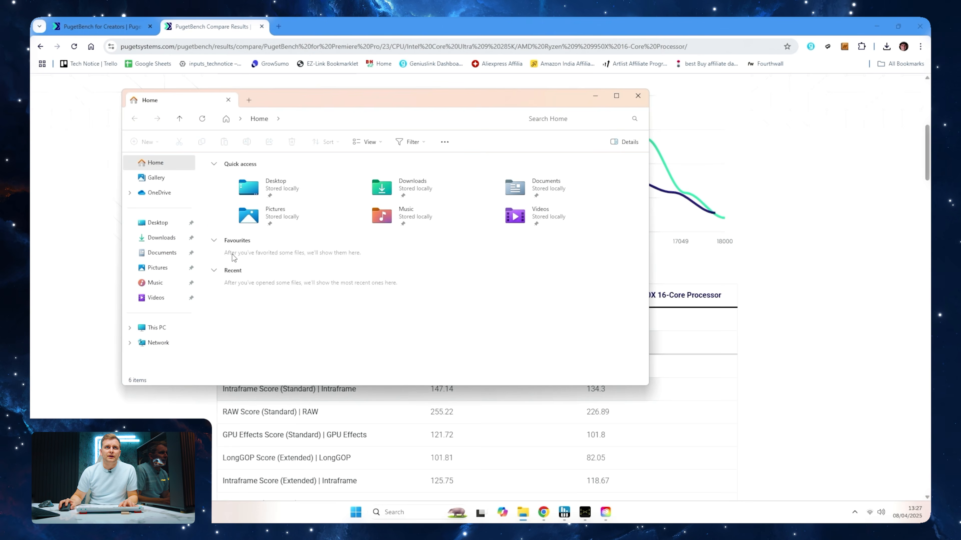
click(159, 238)
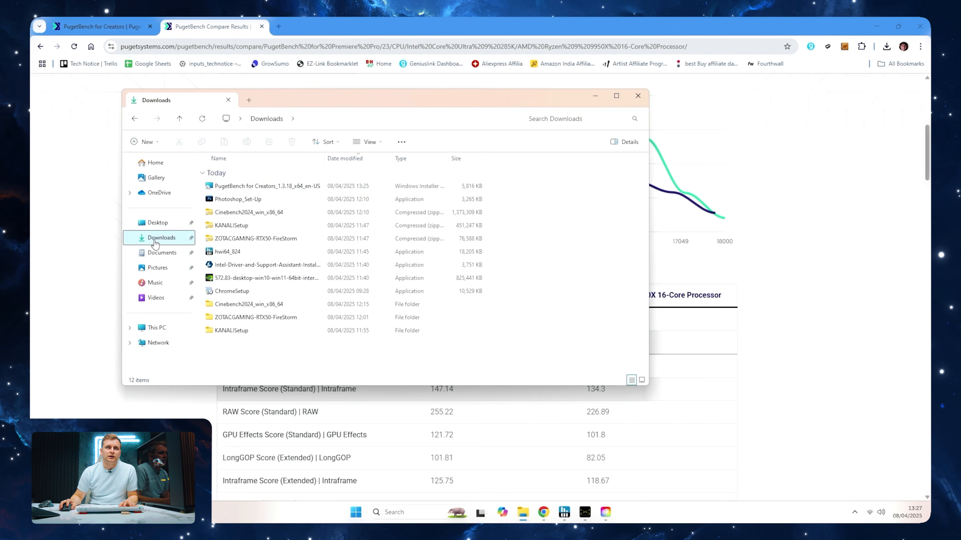
double_click(251, 307)
click(228, 252)
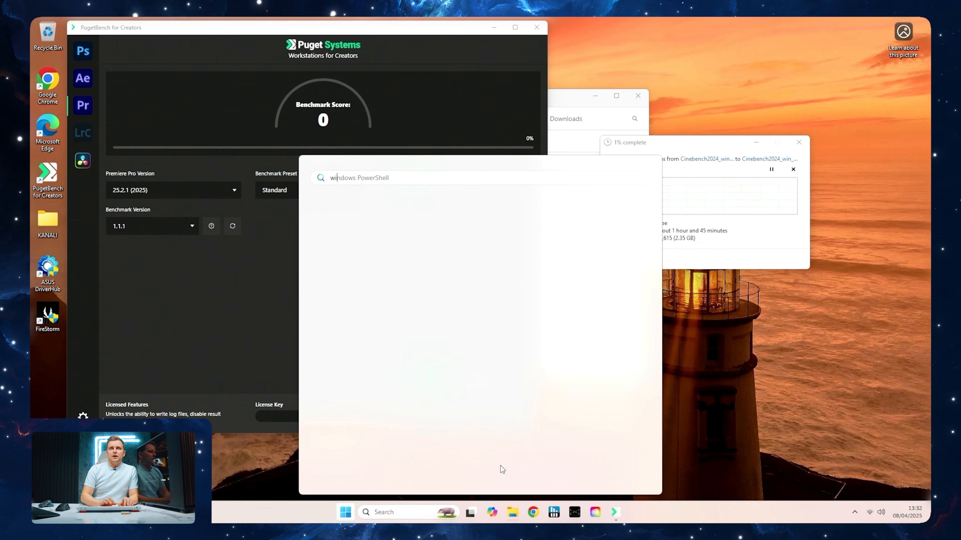
Find the Cinebench app in the Microsoft Store and install it
text(wi)
key(BackSpace)
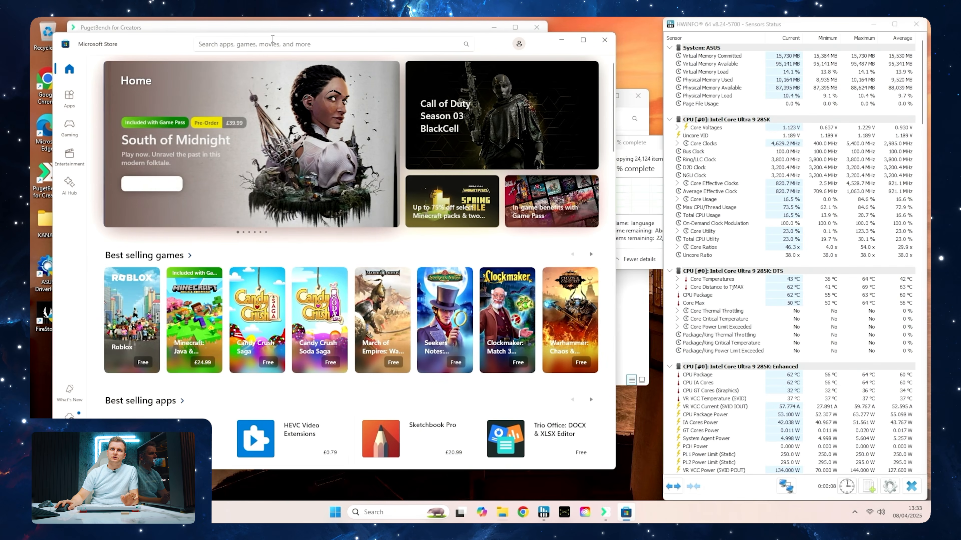
click(273, 39)
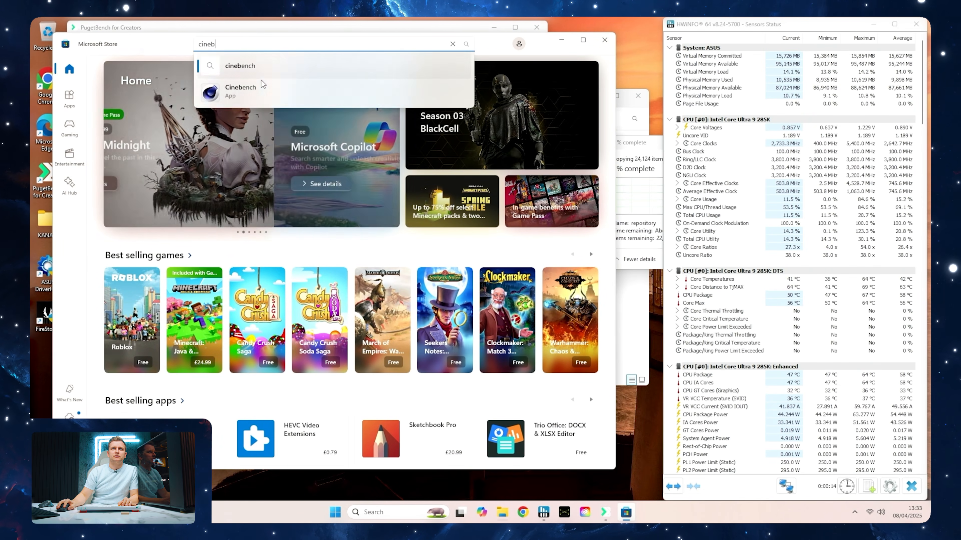
click(256, 91)
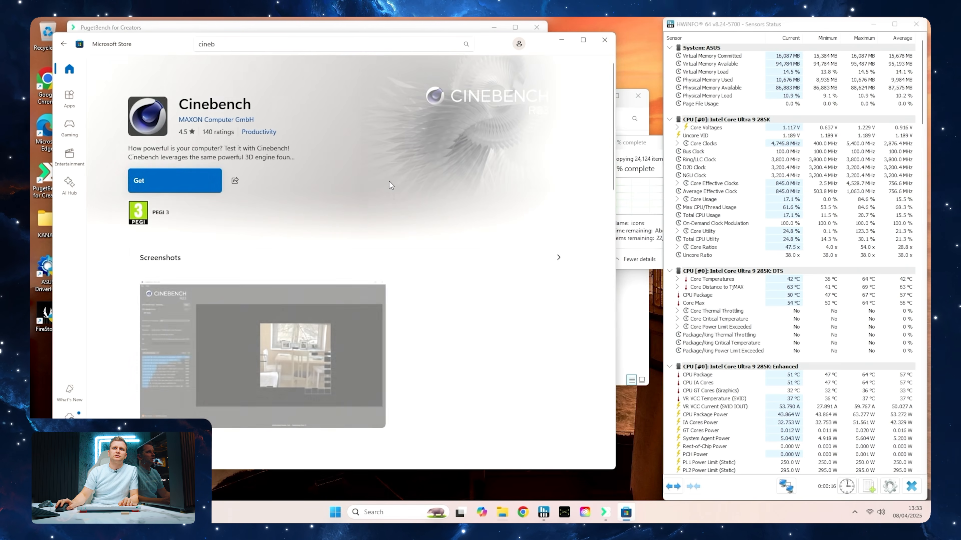
Search the Store for QuickLook, install the app and close the Store
click(252, 43)
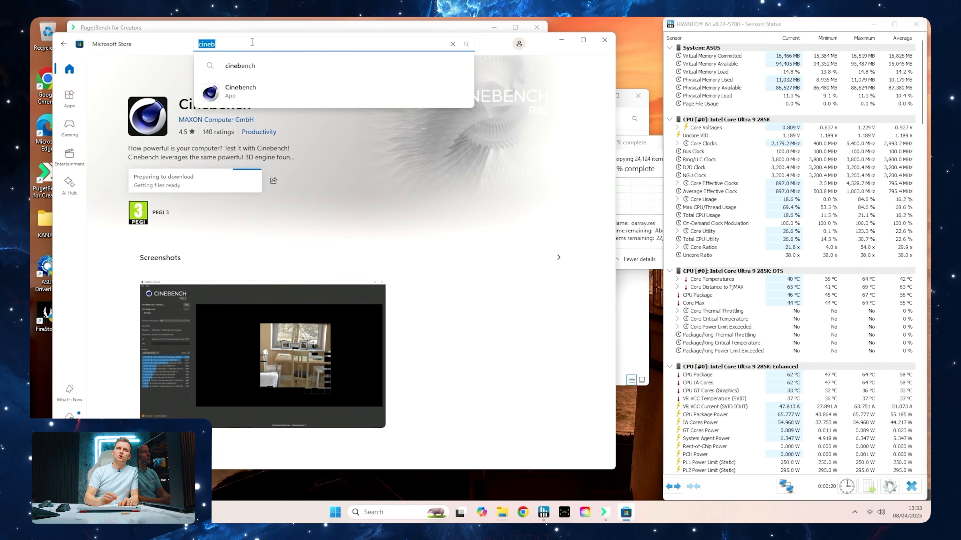
text(qu)
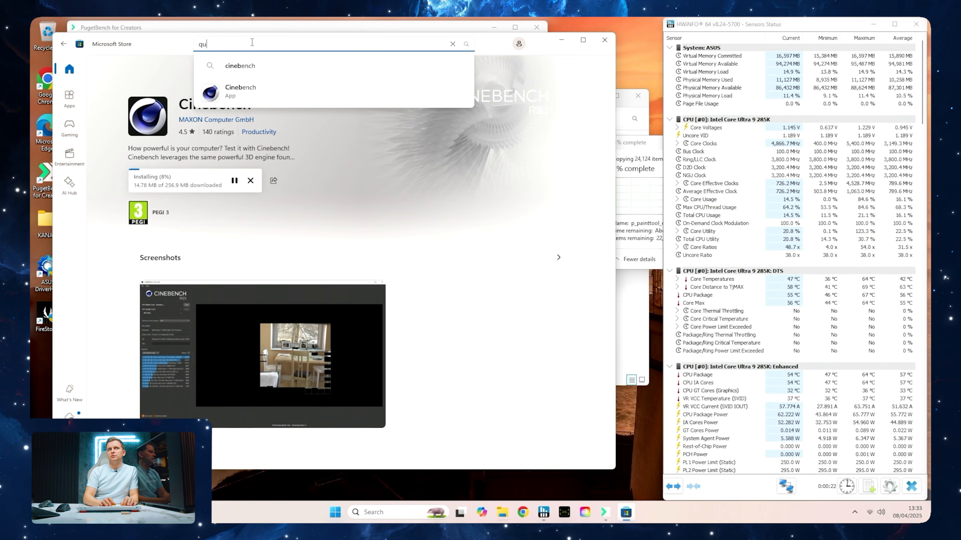
text(icklook)
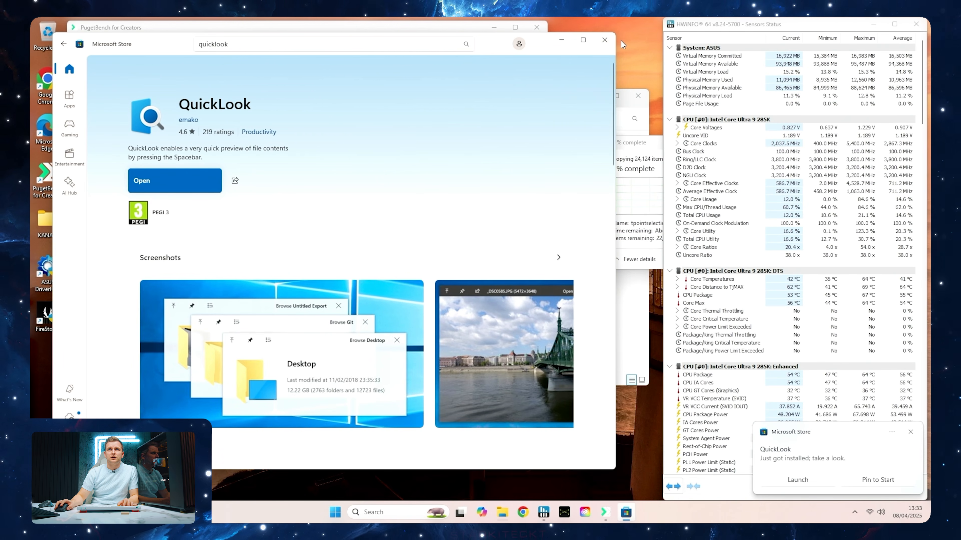
click(610, 39)
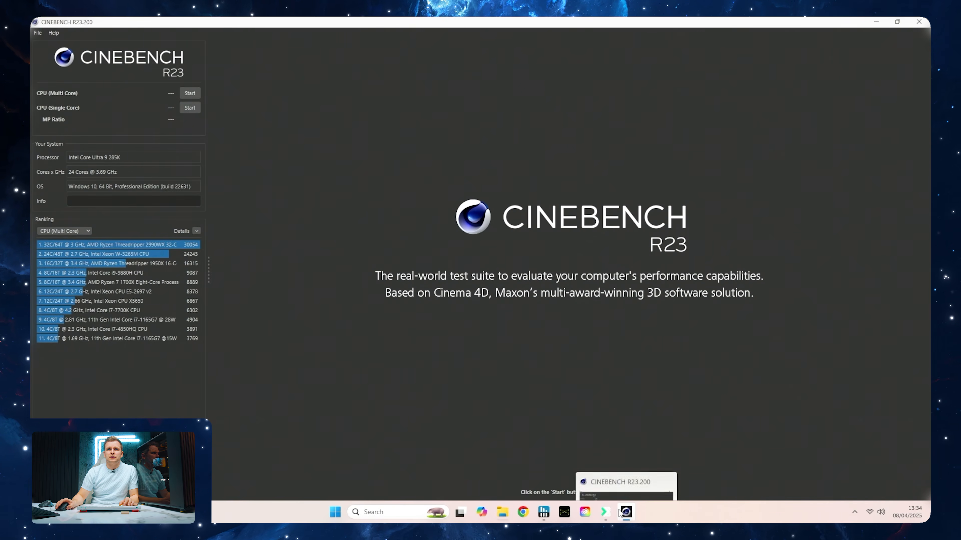
Pin Cinebench R23 to the taskbar and show its advanced benchmark options with the minimum test duration setting
right_click(625, 511)
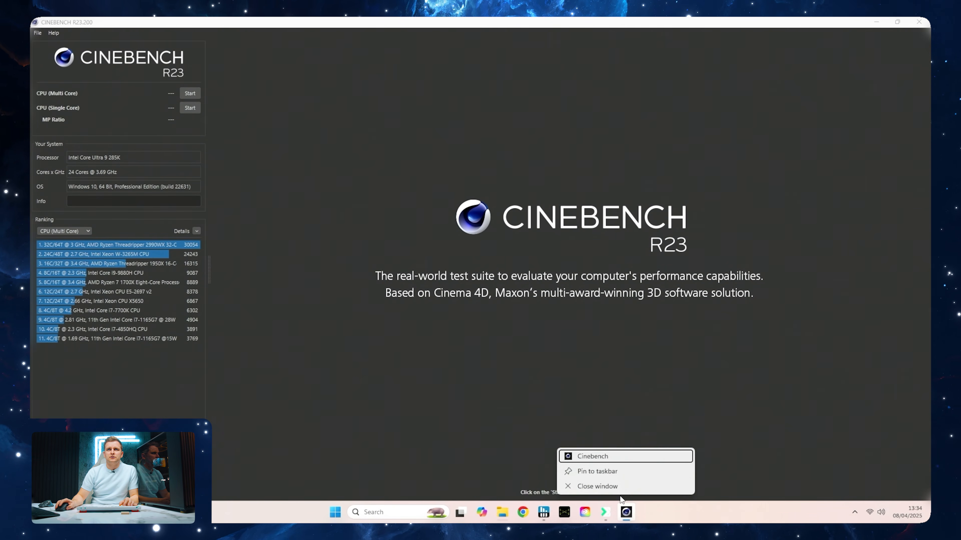
click(613, 472)
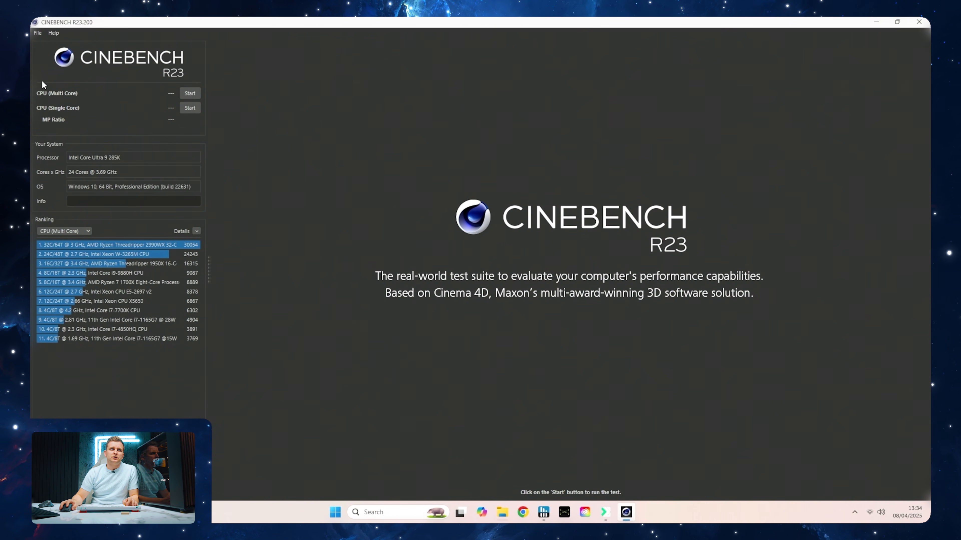
click(35, 33)
click(57, 44)
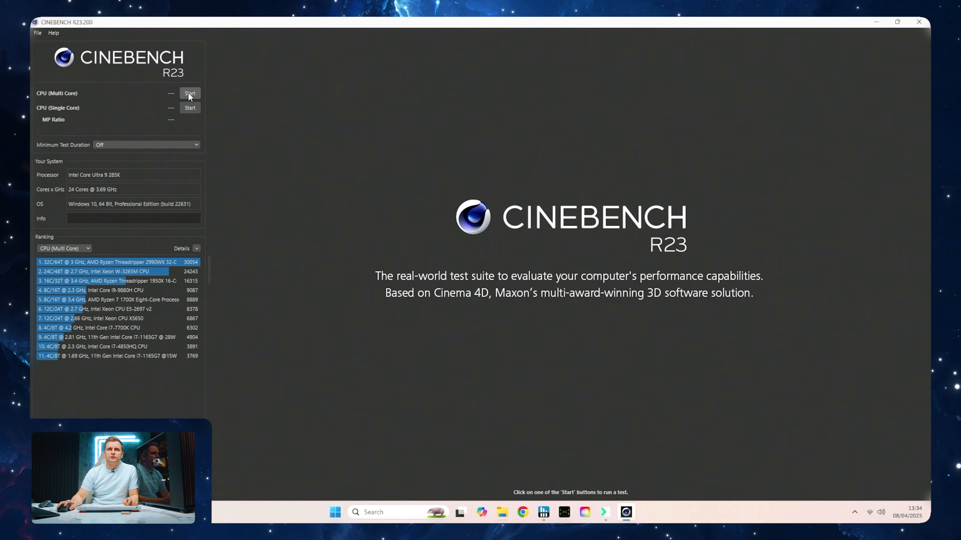
Run the CPU (Multi Core) test in Cinebench R23 and bring up the HWiNFO sensors to monitor CPU power
key(alt+Tab)
key(Tab)
key(Tab)
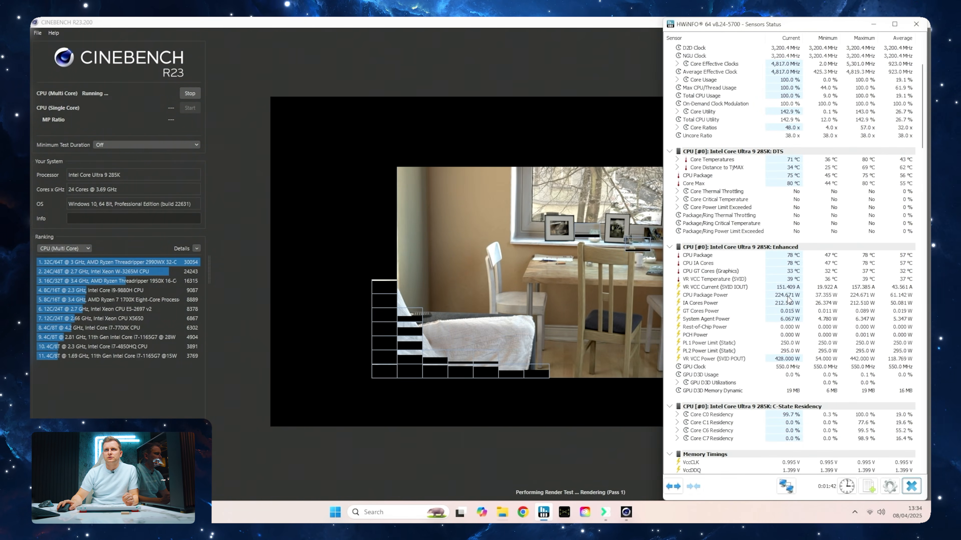
mouse_move(788, 300)
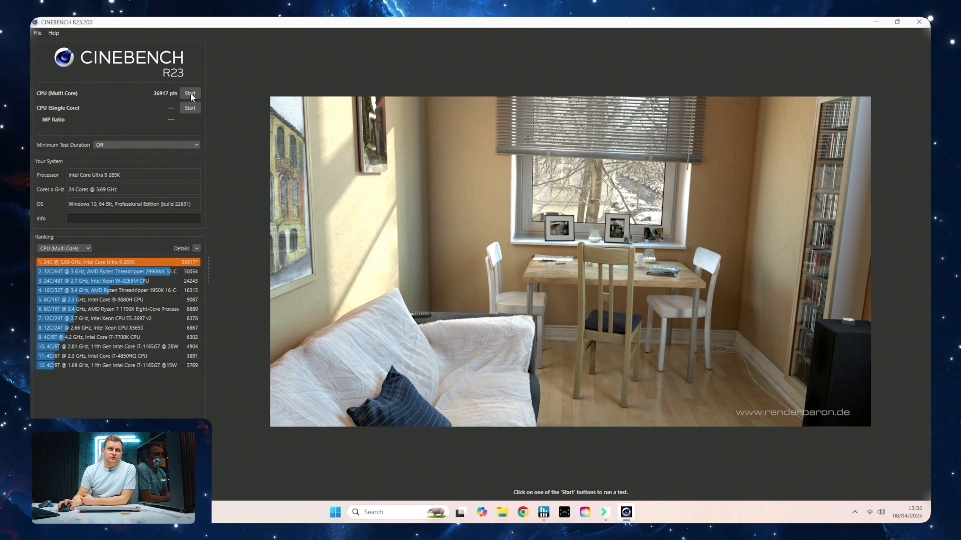
Repeat the CPU (Multi Core) test with the HWiNFO sensors in front of Cinebench
click(190, 93)
key(alt+Tab)
key(alt+Tab)
key(alt+Tab)
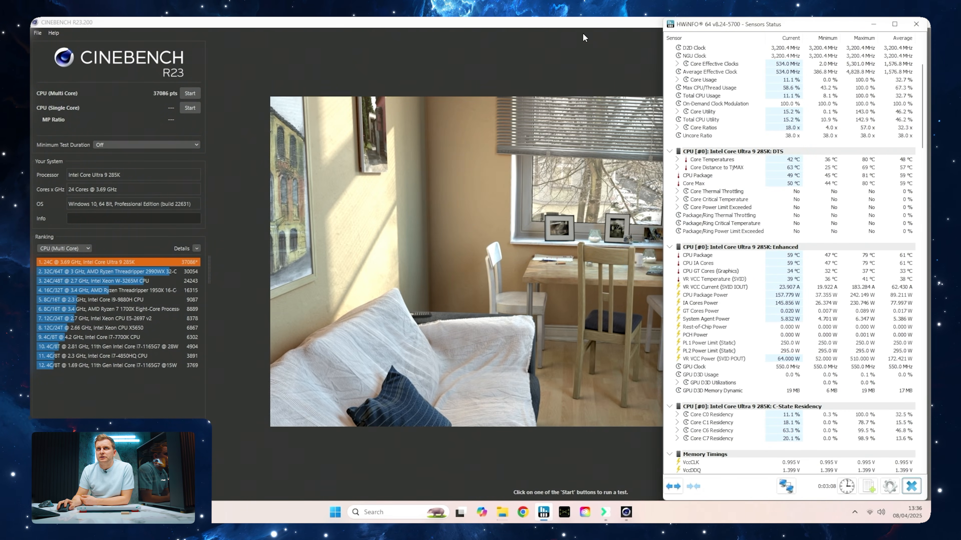
Expand the Core Temperatures group in the HWiNFO sensors and examine the maximum temperature of each core
click(911, 486)
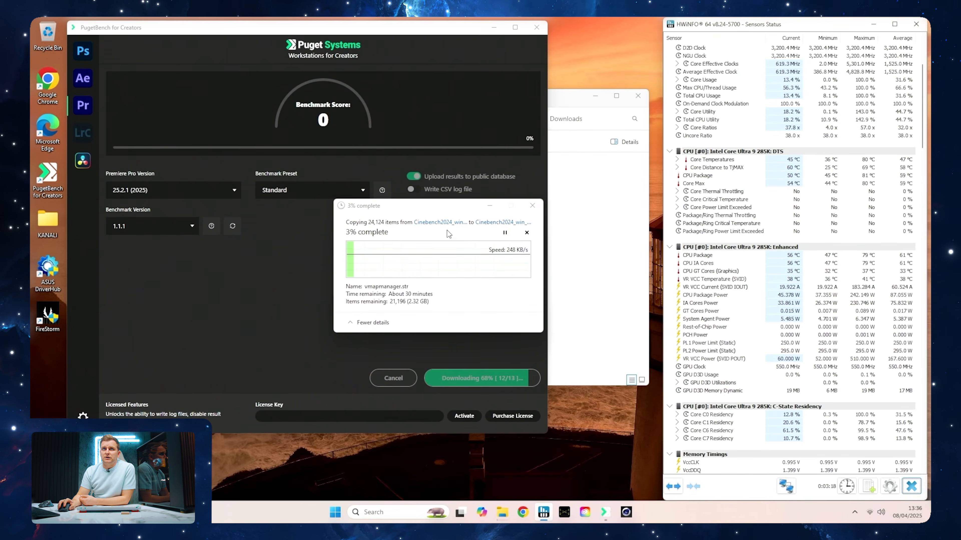
scroll(818, 264, down, 1)
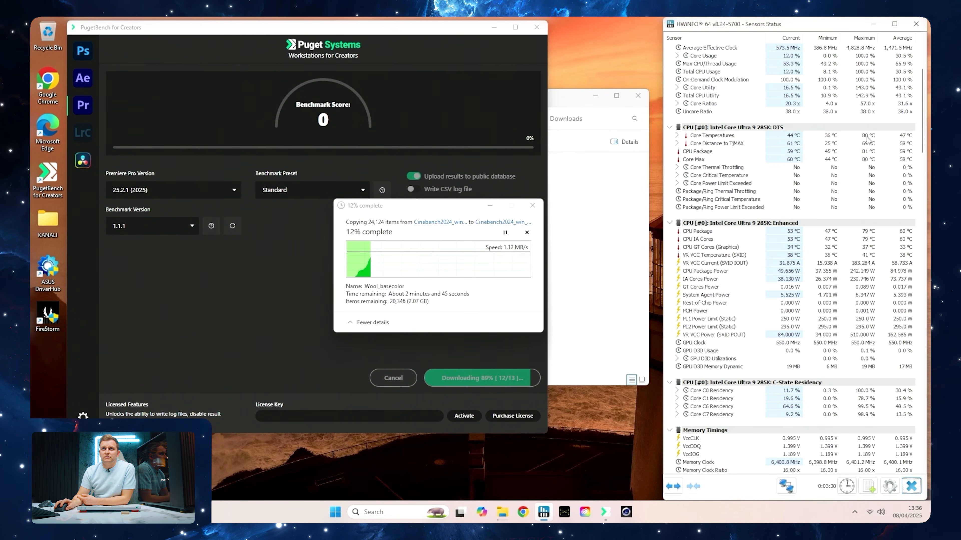
click(683, 137)
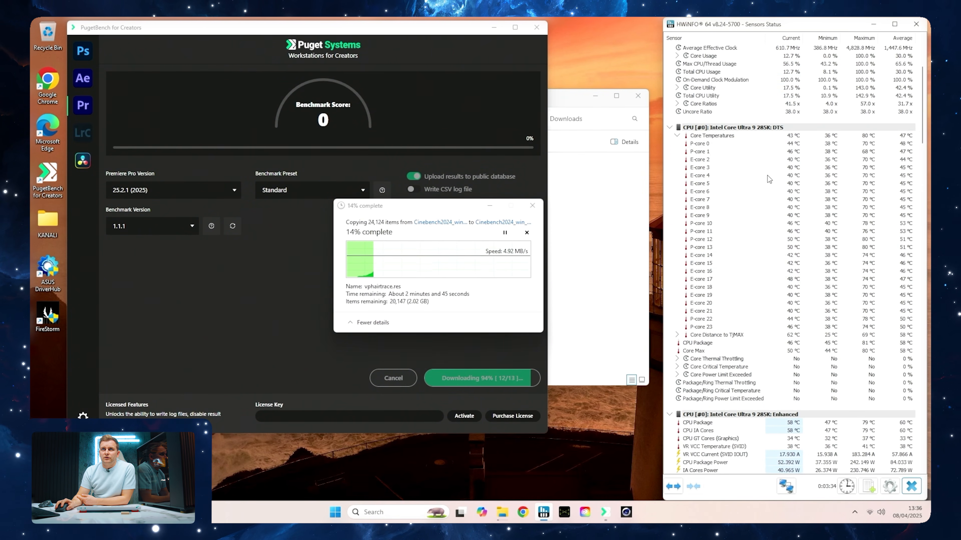
mouse_move(872, 242)
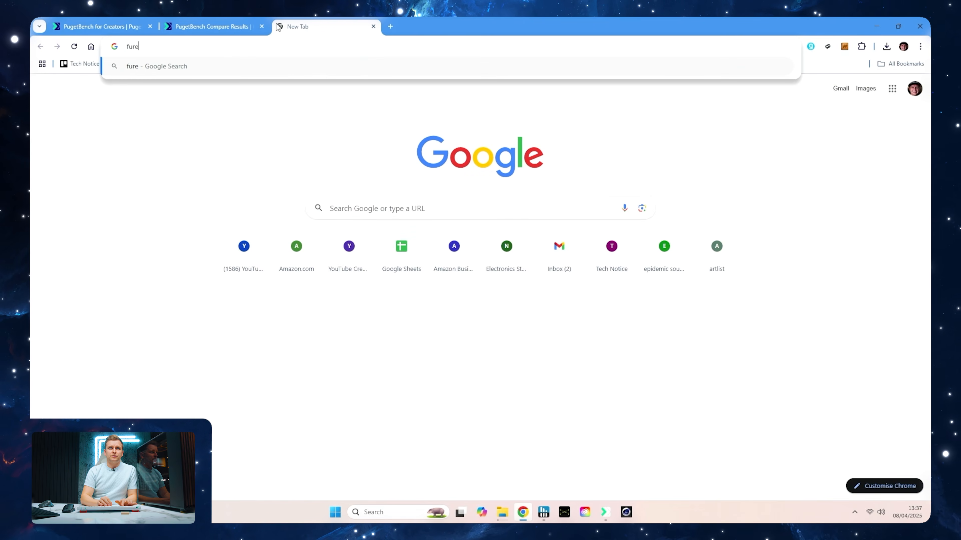
Search the web for "furmark download" in a new browser tab and open the Geeks3D FurMark Downloads page
key(BackSpace)
key(BackSpace)
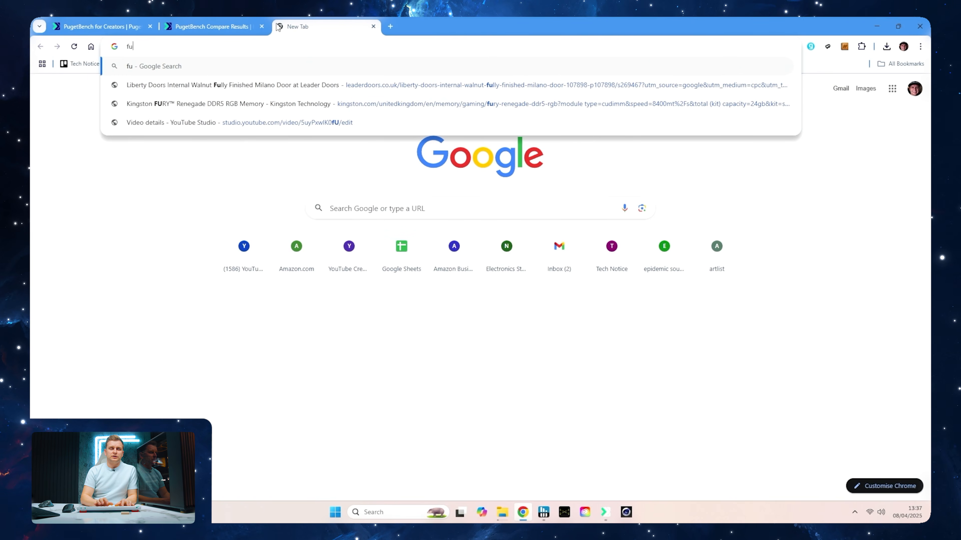
text(rmark download)
key(Return)
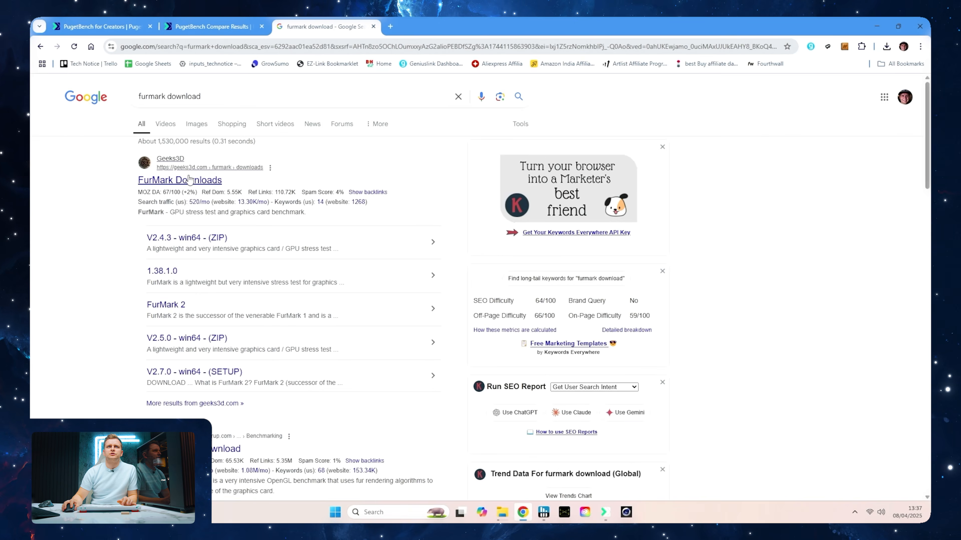
click(190, 179)
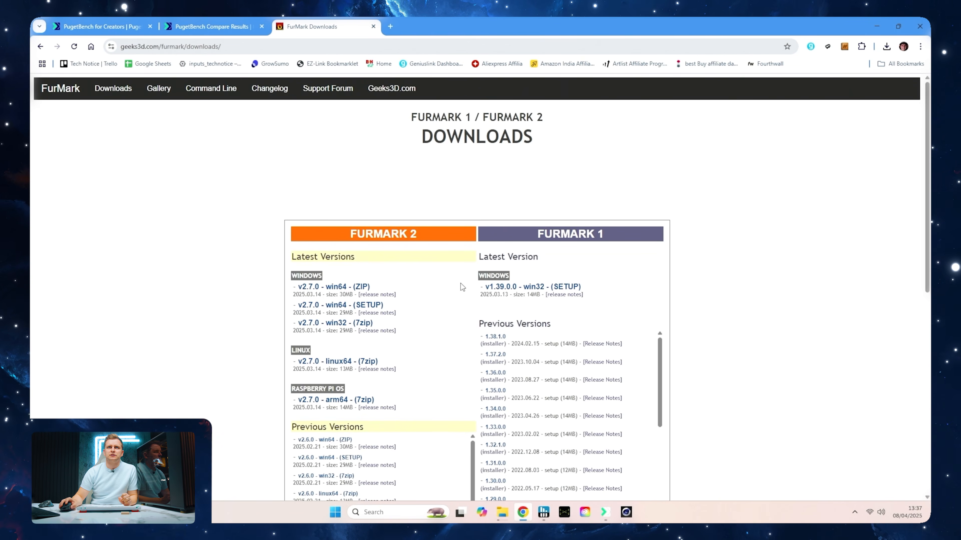
Download the FurMark v2.7.0 win64 ZIP and run its FurMark (GL) test at 1920x1080
click(357, 287)
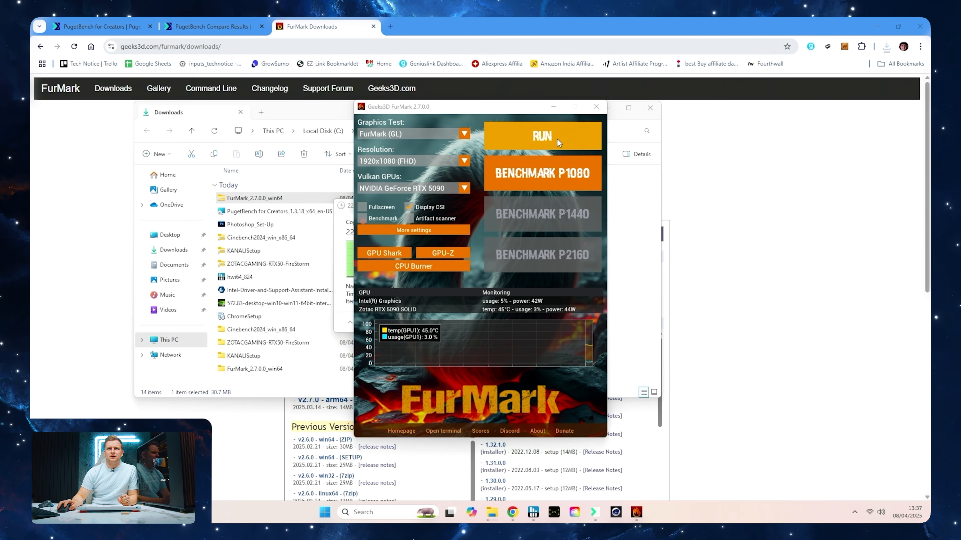
click(562, 140)
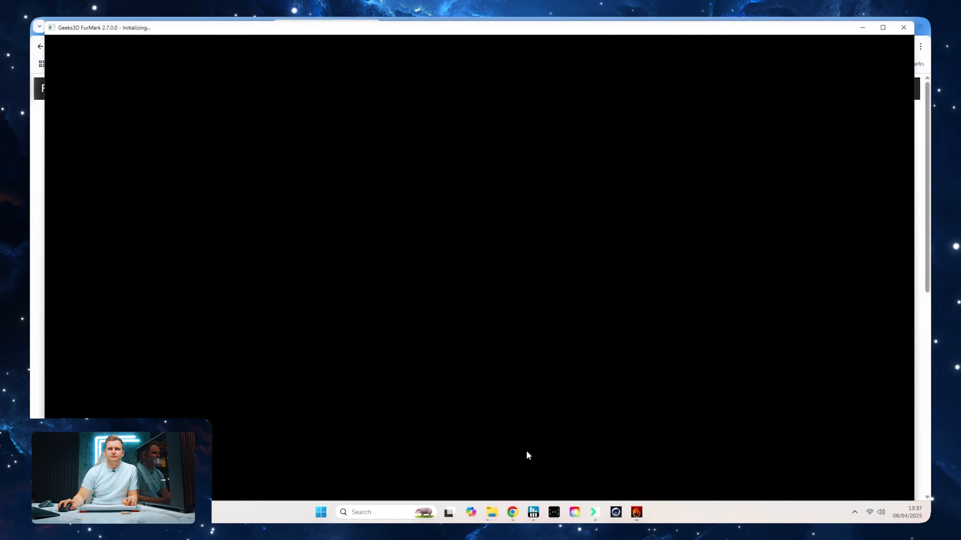
Examine the RTX 5090 temperature and power readings in the HWiNFO sensors during the FurMark test, and close the test
scroll(711, 403, down, 20)
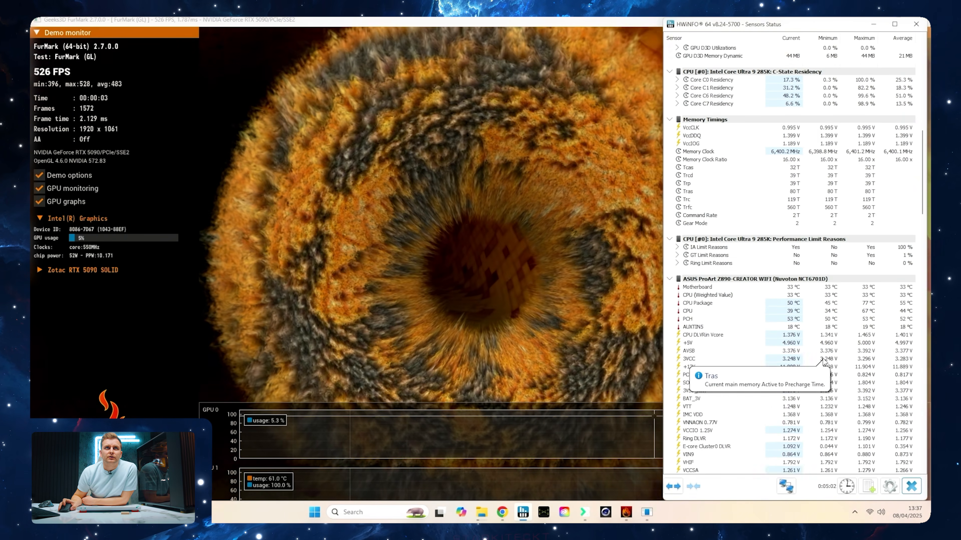
scroll(822, 361, down, 20)
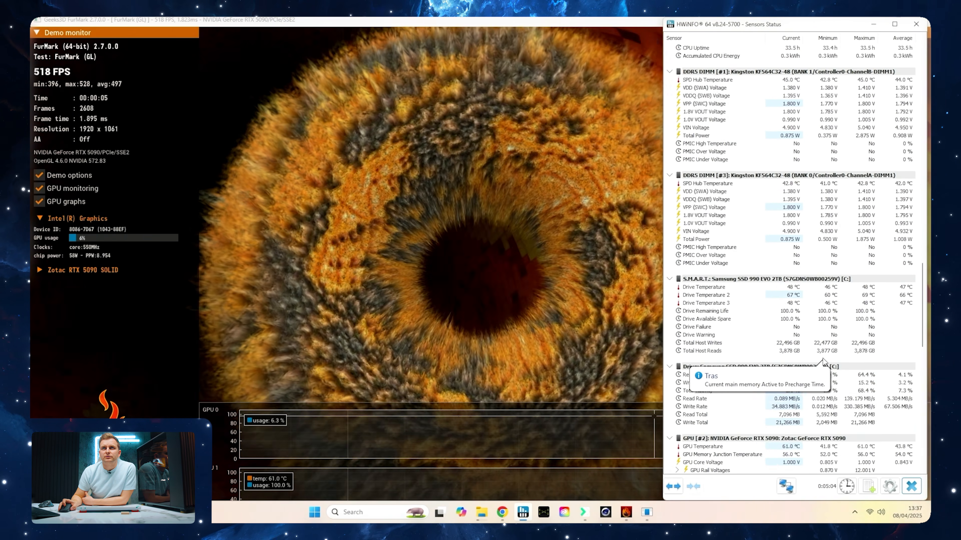
scroll(822, 362, down, 8)
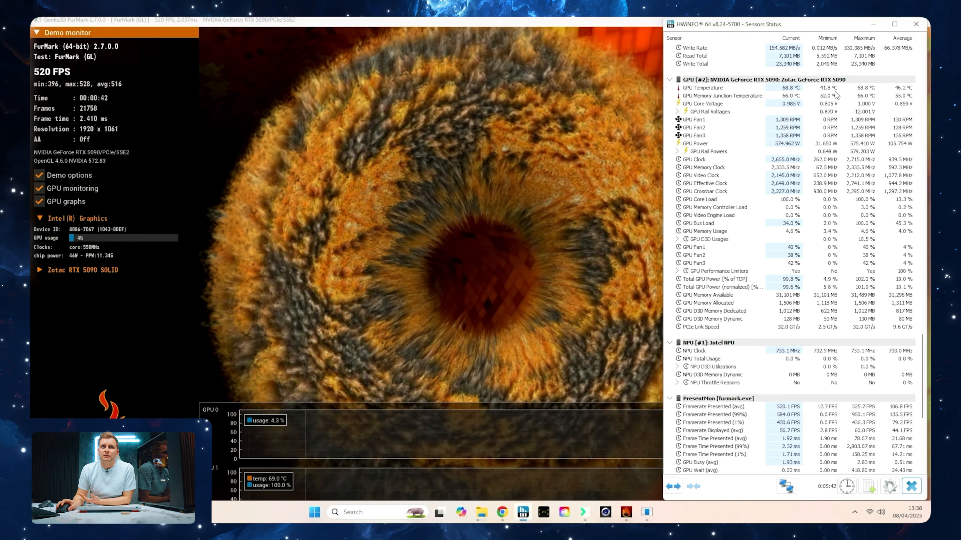
mouse_move(822, 95)
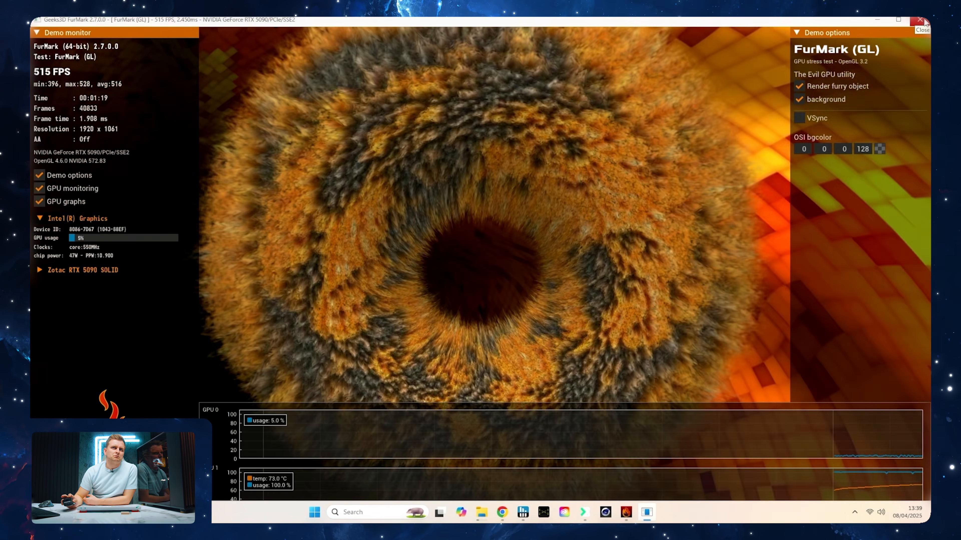
click(920, 19)
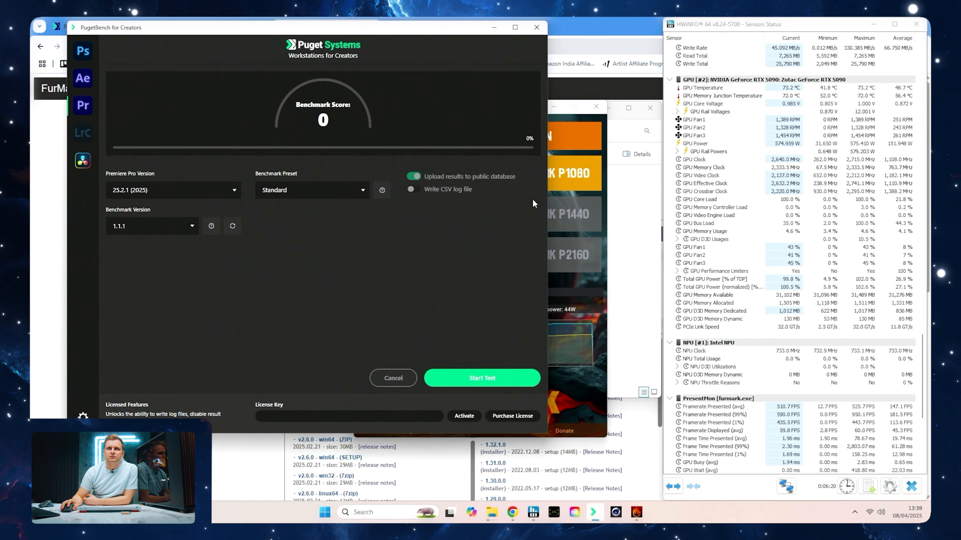
Start the Premiere Pro 25.2.1 benchmark with the Standard preset in PugetBench for Creators
mouse_move(491, 512)
mouse_move(503, 490)
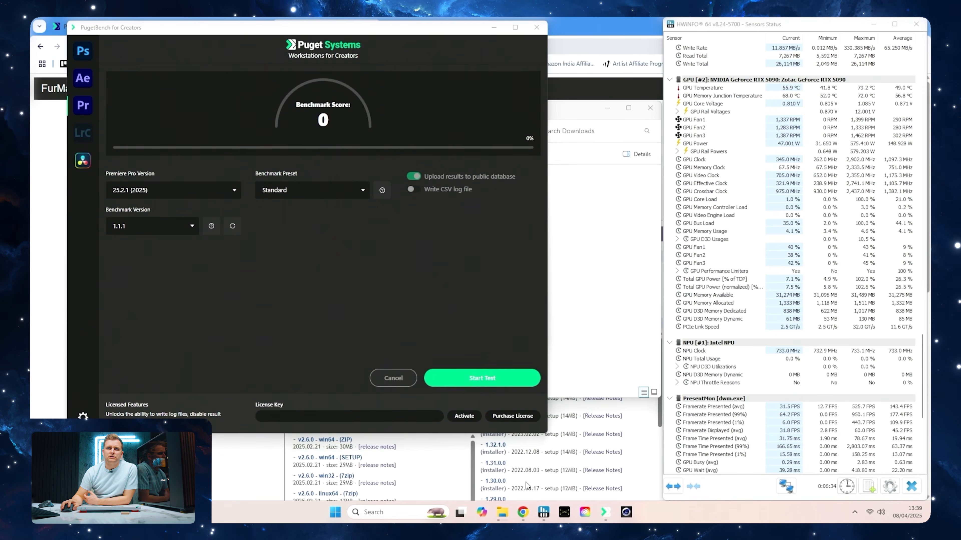
click(525, 486)
click(385, 413)
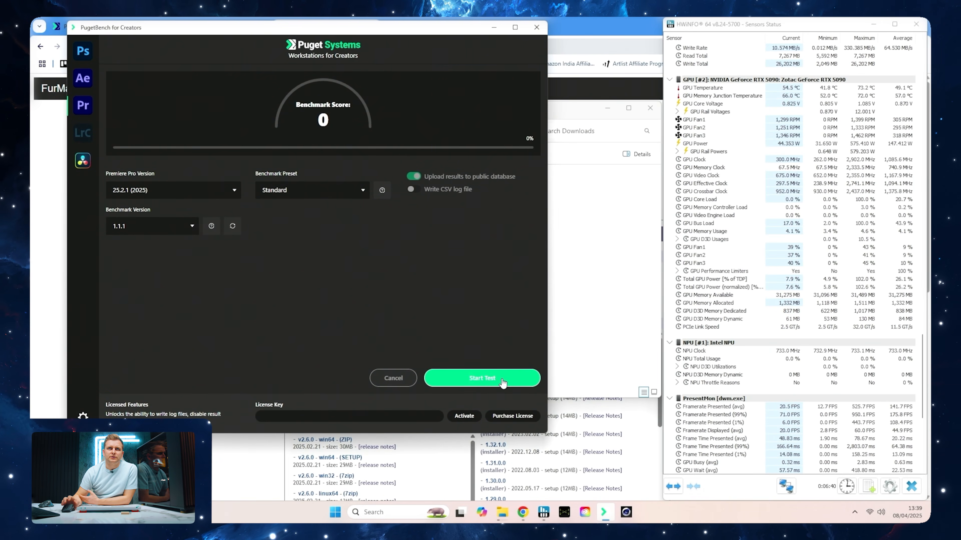
click(502, 379)
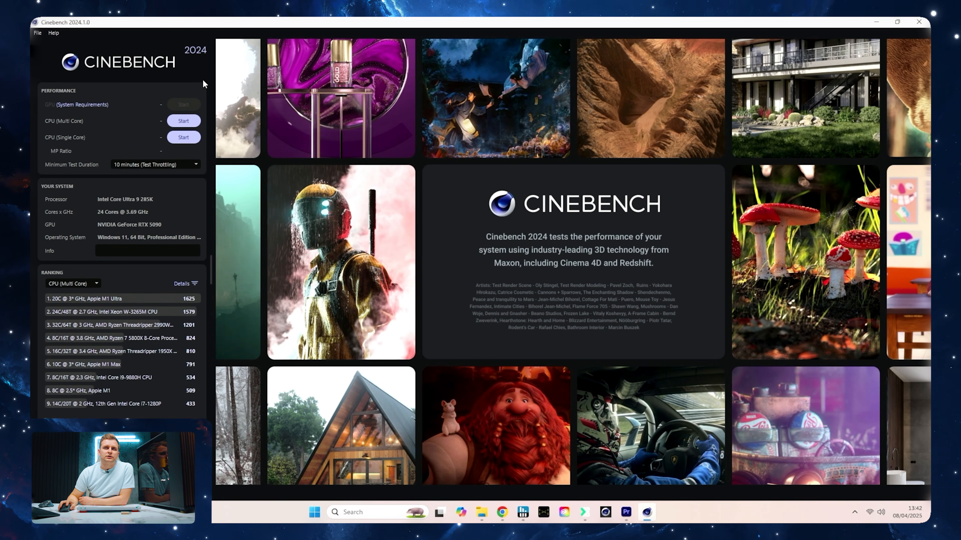
Pin Cinebench 2024 to the taskbar
right_click(646, 512)
click(634, 473)
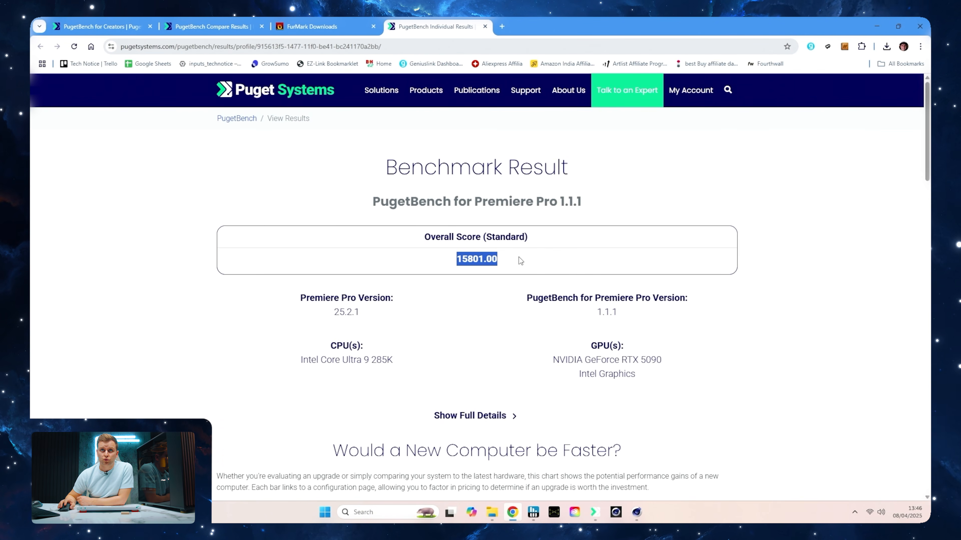
Compare the PugetBench for Premiere Pro overall score with the Core Ultra 9 285K average on the Puget Systems comparison page
click(197, 33)
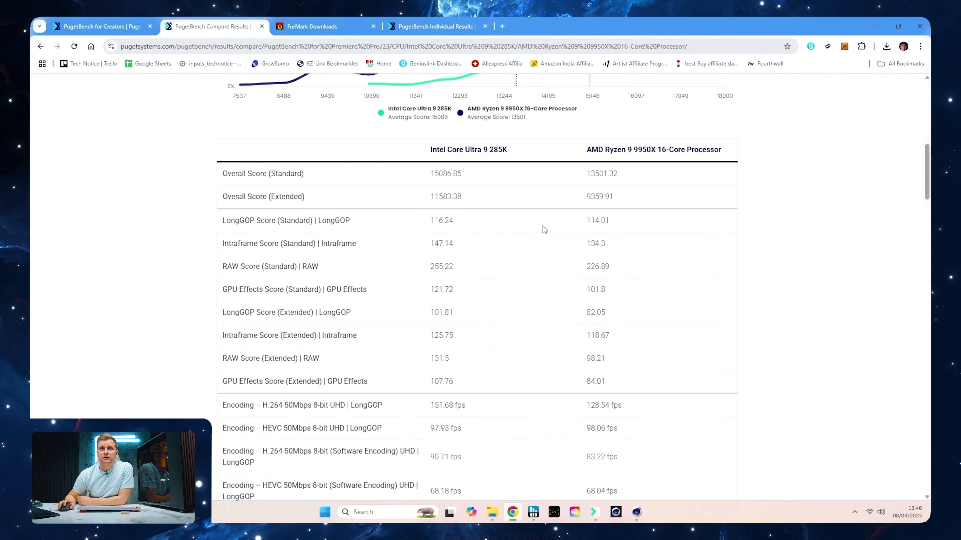
scroll(543, 230, down, 3)
scroll(542, 229, up, 6)
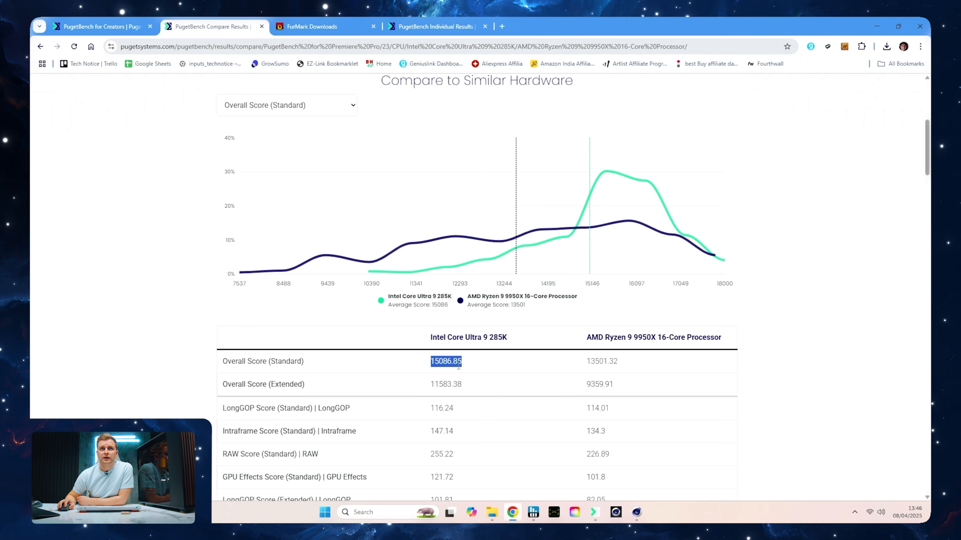
click(437, 26)
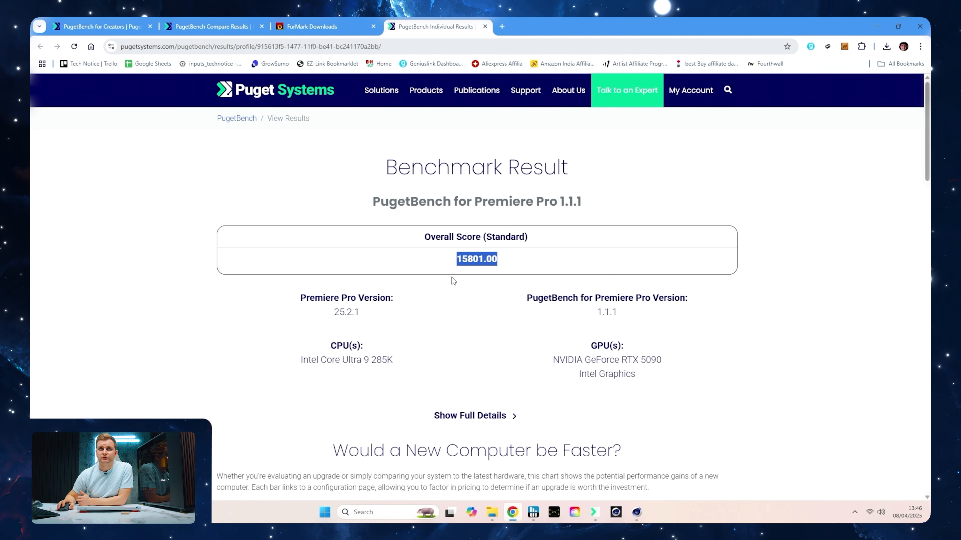
scroll(453, 281, down, 10)
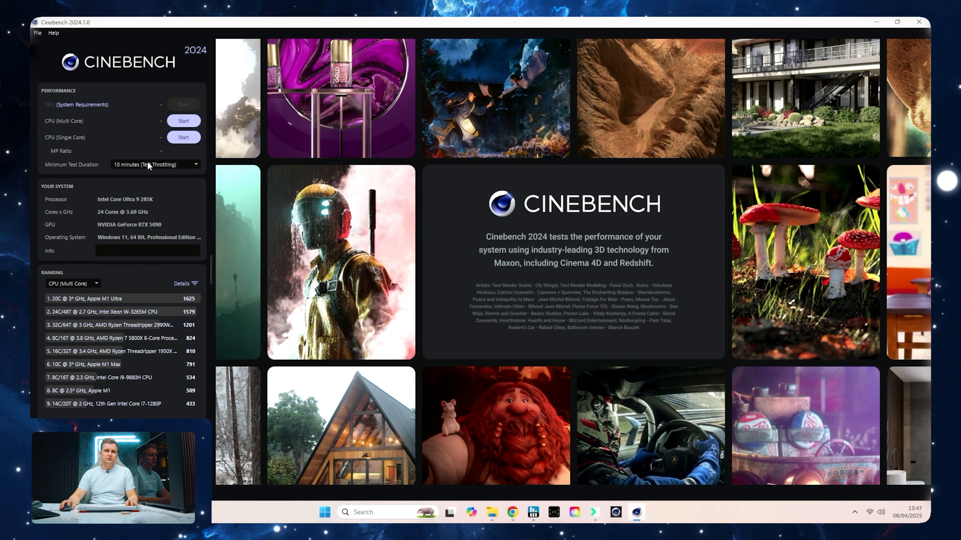
Turn off the minimum test duration in Cinebench 2024 and run the CPU (Multi Core) test with the HWiNFO sensors in front
click(140, 164)
click(140, 179)
click(184, 121)
click(539, 517)
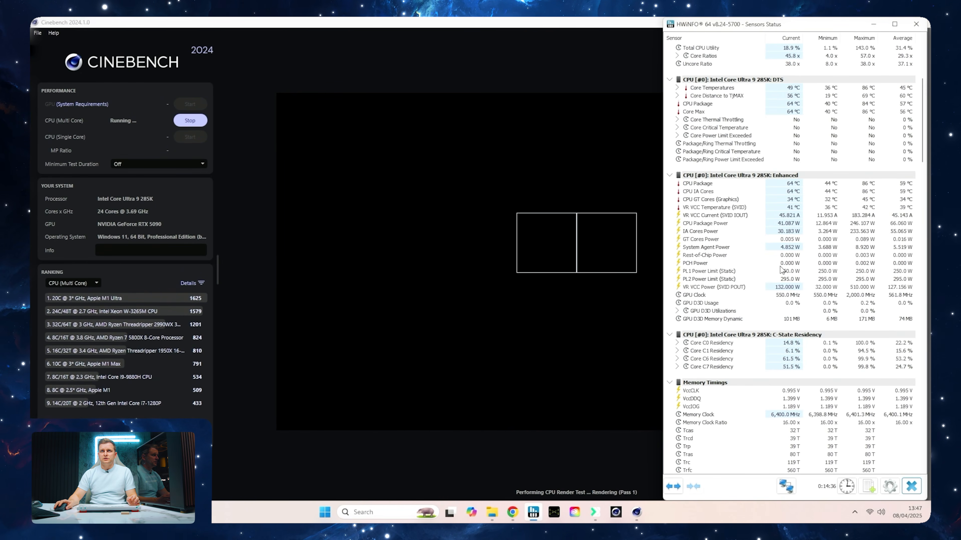
scroll(787, 244, up, 2)
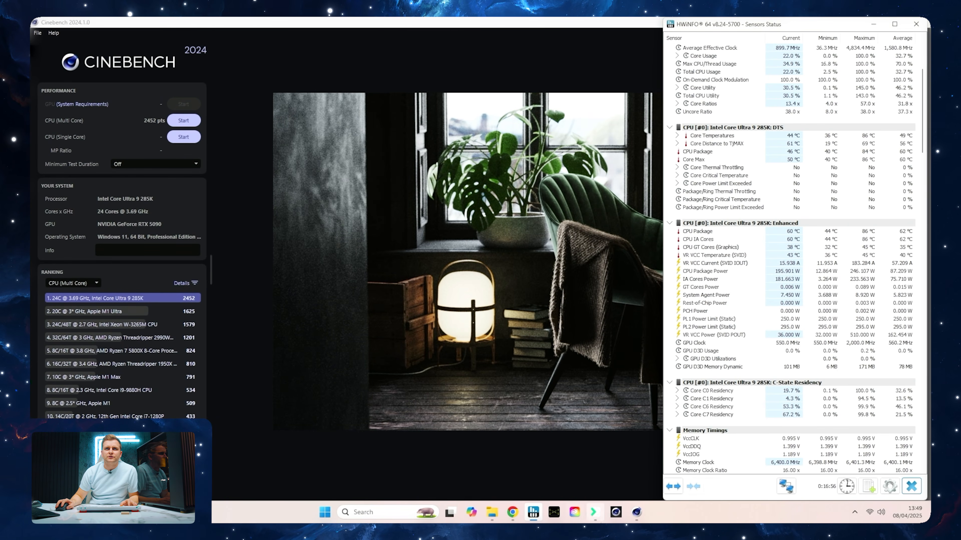
Open YouTube in a new browser tab and search for "tech notice 285k review"
click(512, 512)
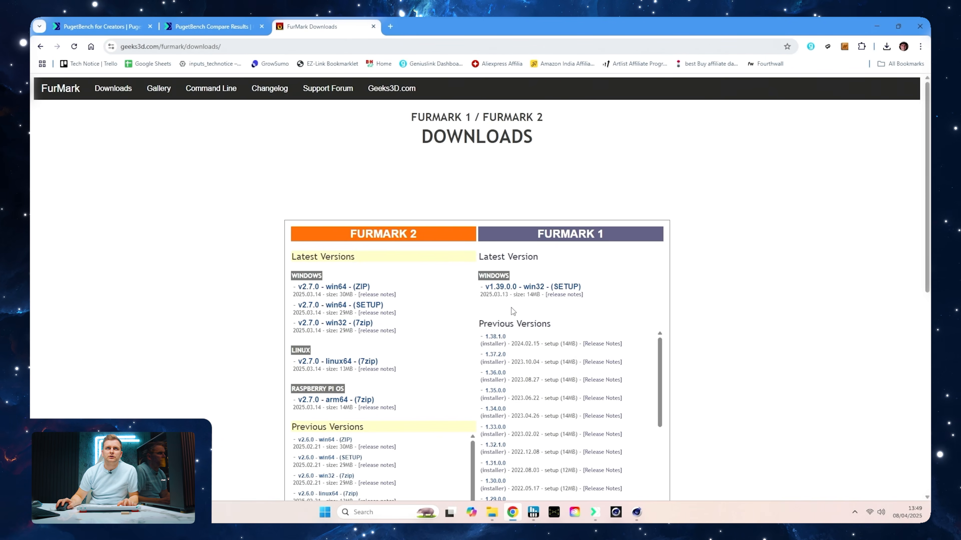
click(390, 26)
text(y)
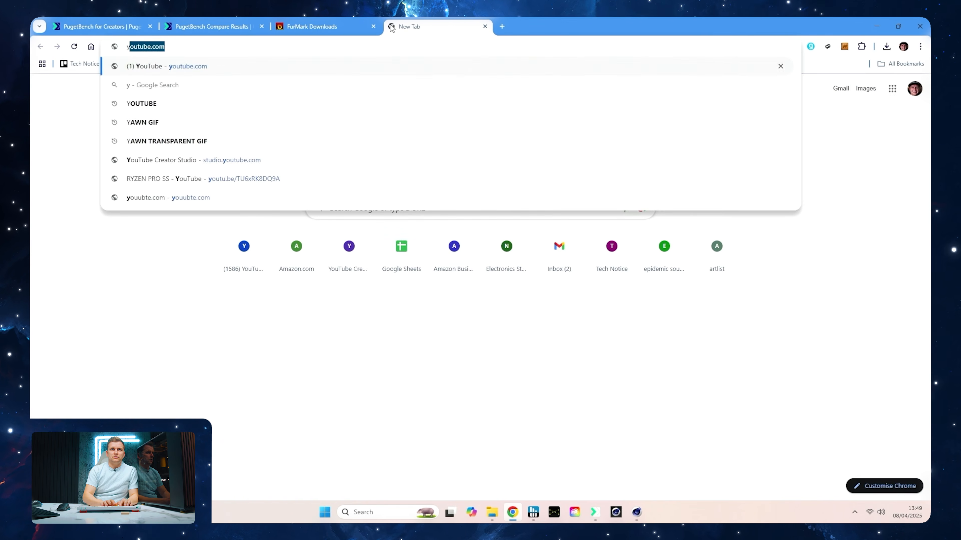
key(Return)
click(350, 88)
text(tech notice 285k)
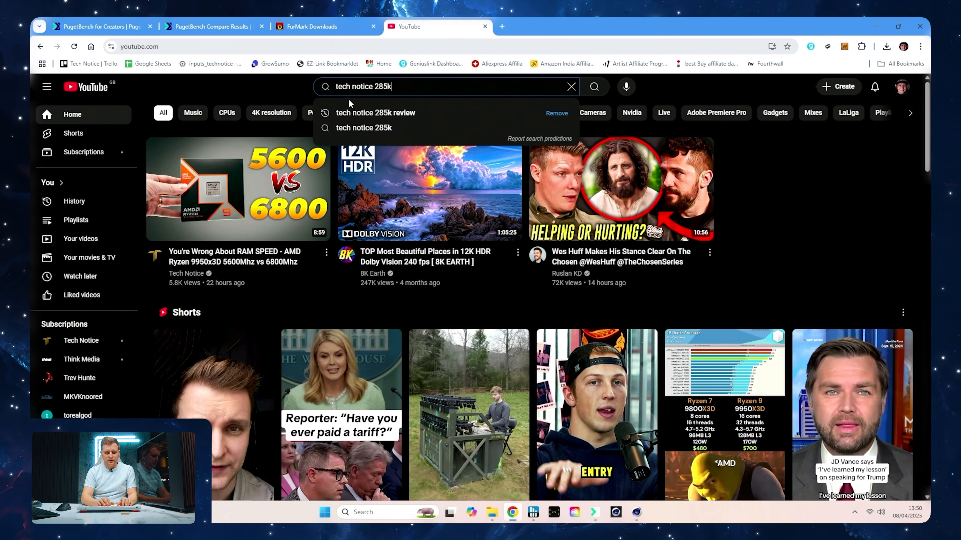
text( review)
key(Return)
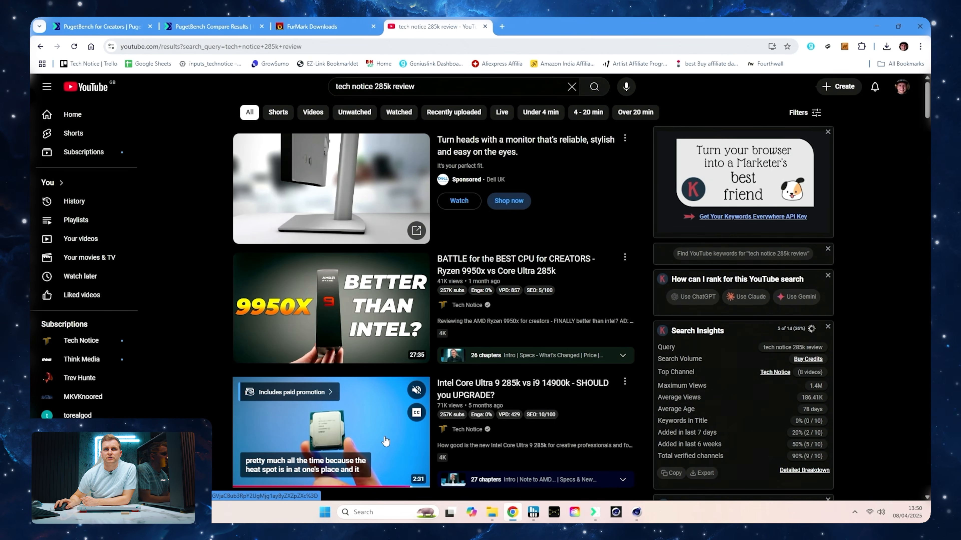
Find the Cinebench R24 chart in the "Intel Core Ultra 9 285k vs i9 14900k" video and compare its 285k multi-core score with Cinebench 2024
click(376, 415)
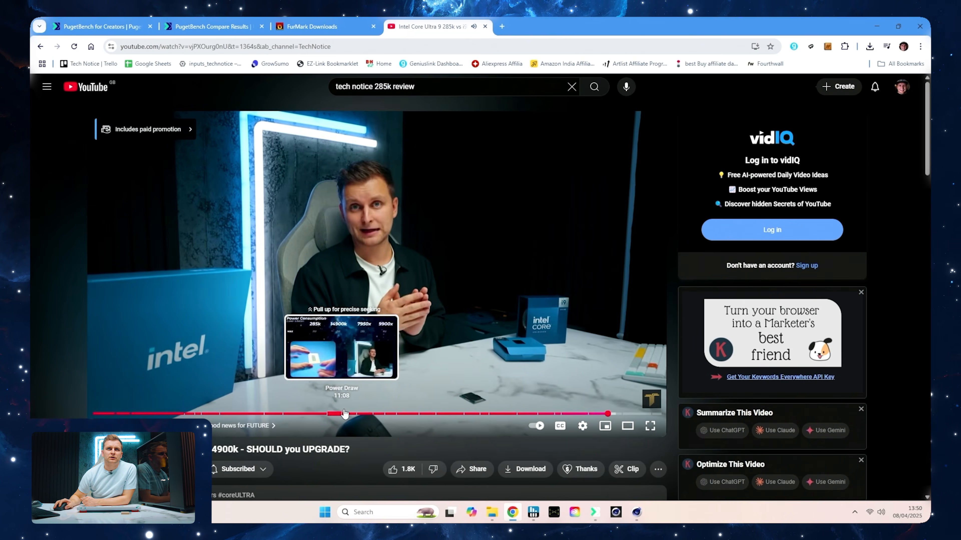
click(361, 413)
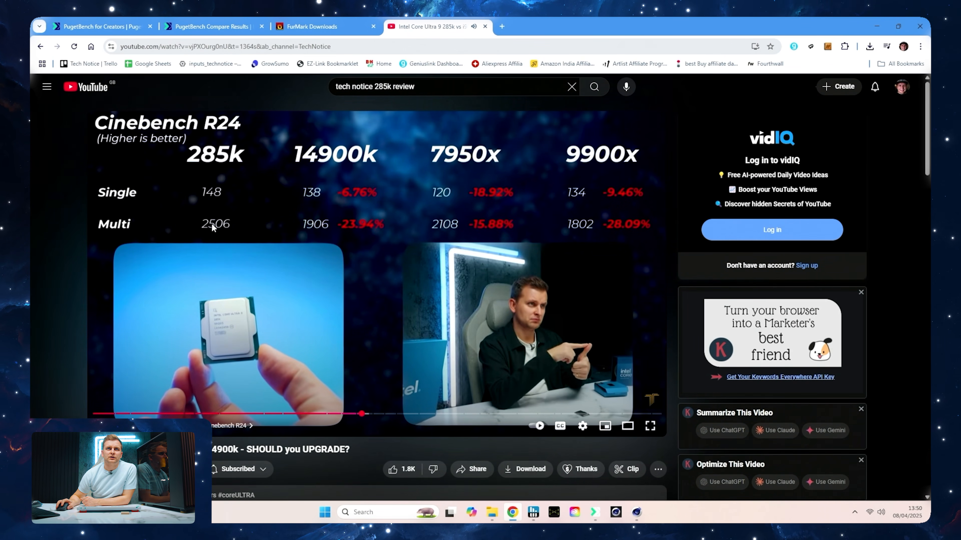
key(alt+Tab)
key(Tab)
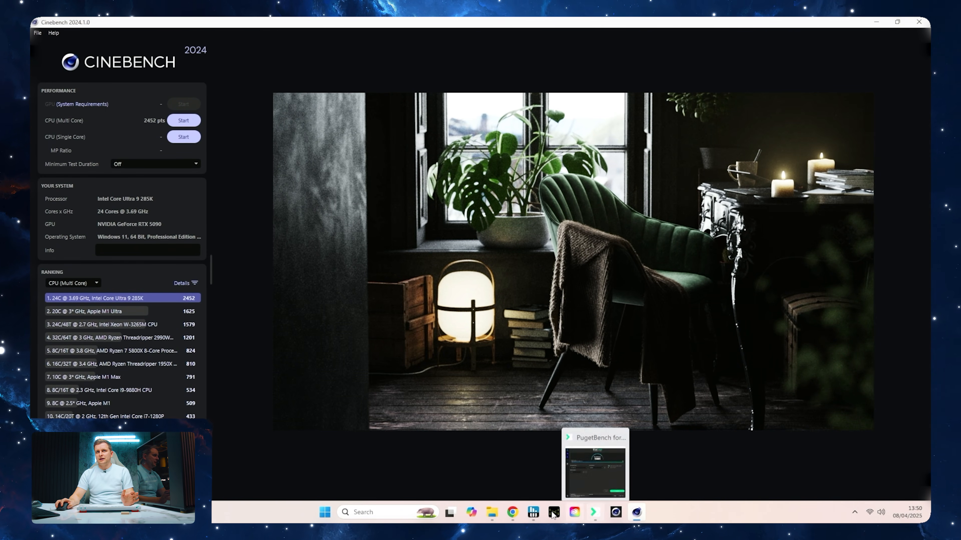
Bring up the window options for PugetBench for Creators on the taskbar
right_click(590, 512)
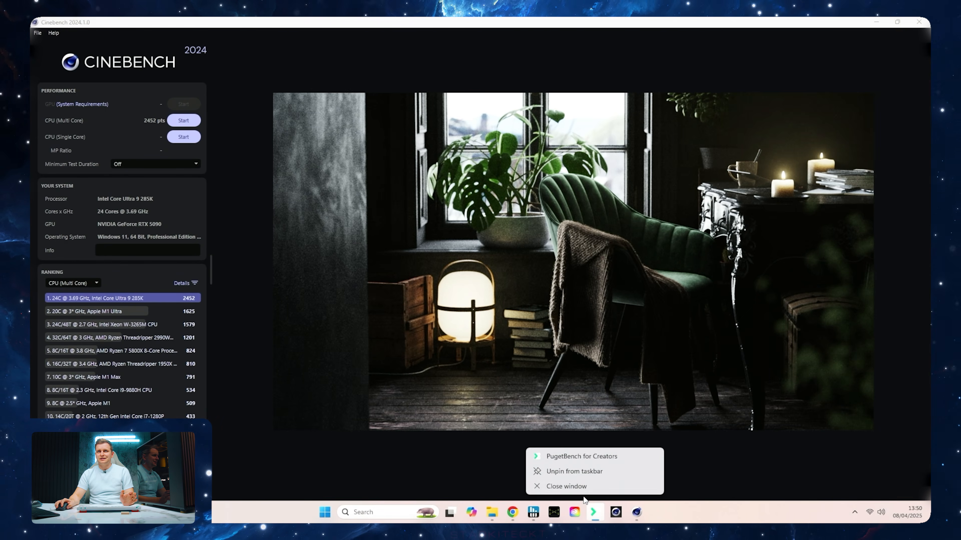